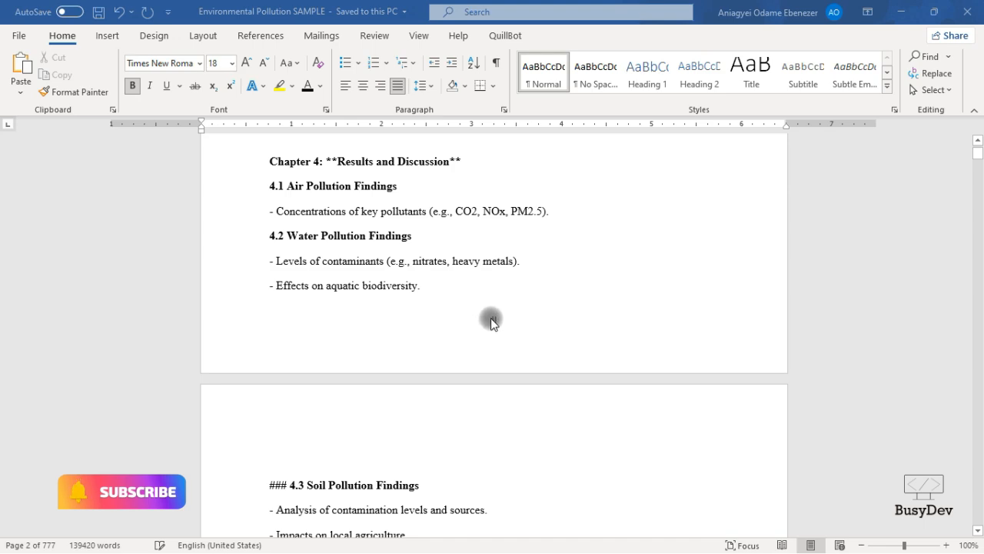
# Review the page numbering style on the title page, the outline pages and the opening Chapter 1 pages of the sample thesis.
pyautogui.keyDown('ctrl'); pyautogui.scroll(6, 492, 312); pyautogui.keyUp('ctrl')
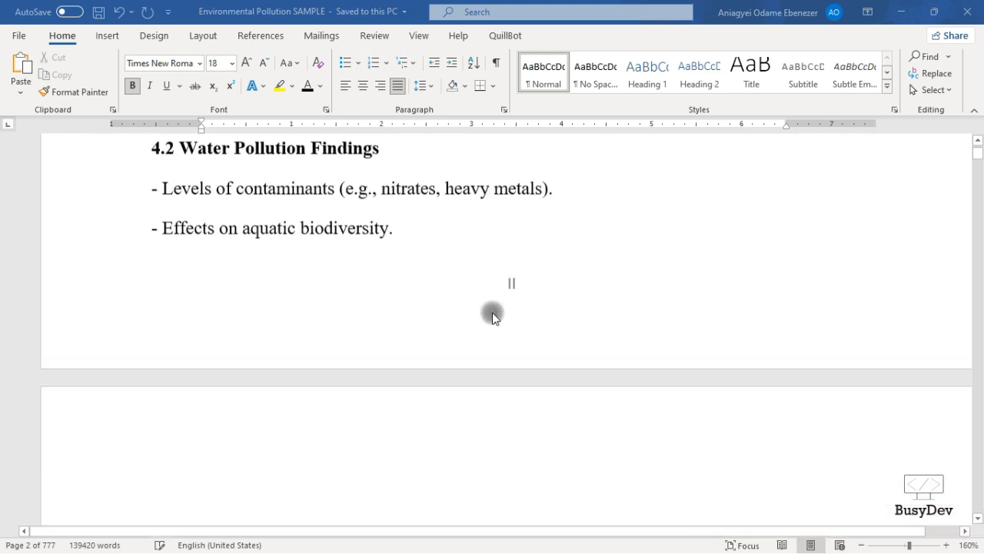
pyautogui.scroll(-3, 492, 312)
pyautogui.keyDown('ctrl'); pyautogui.scroll(-2, 492, 312); pyautogui.keyUp('ctrl')
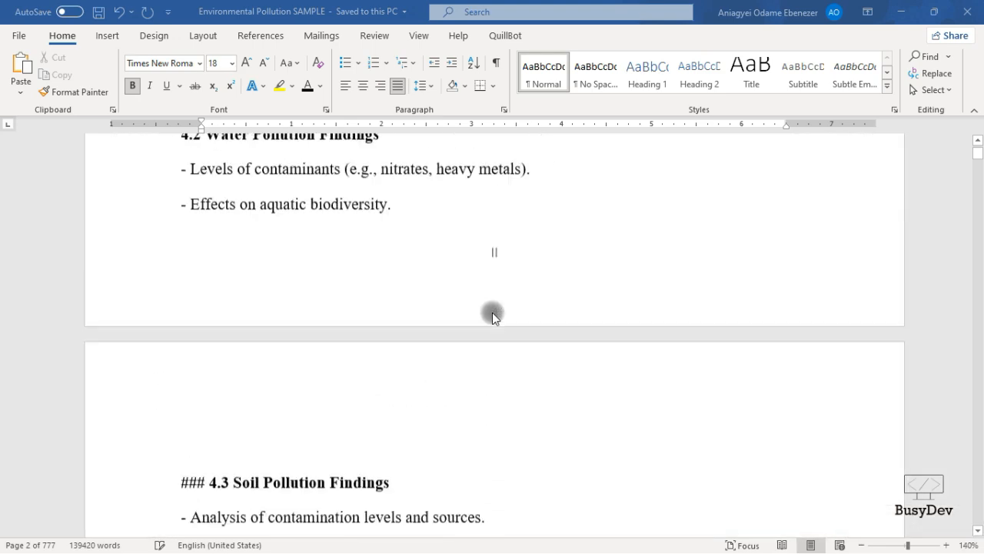
pyautogui.scroll(-15, 492, 312)
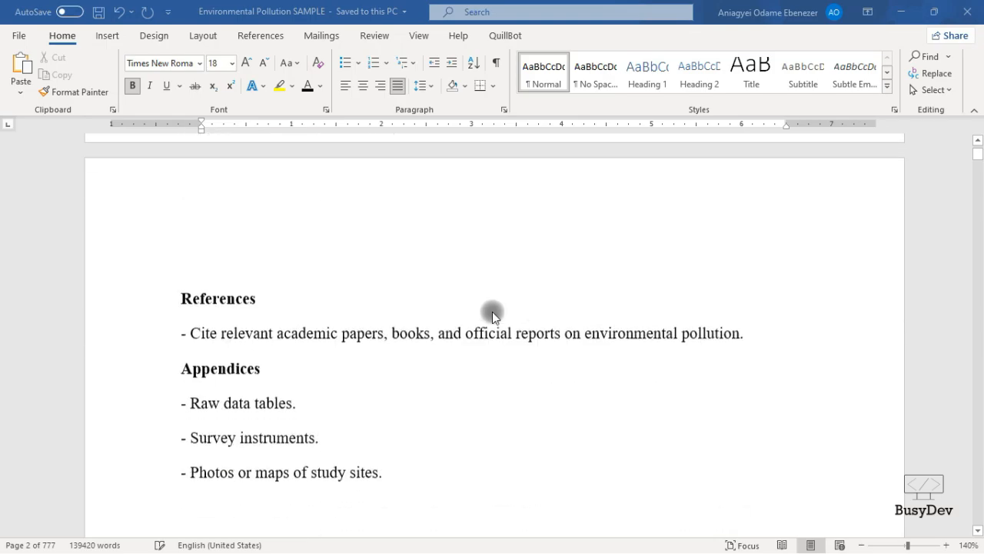
pyautogui.scroll(-15, 492, 311)
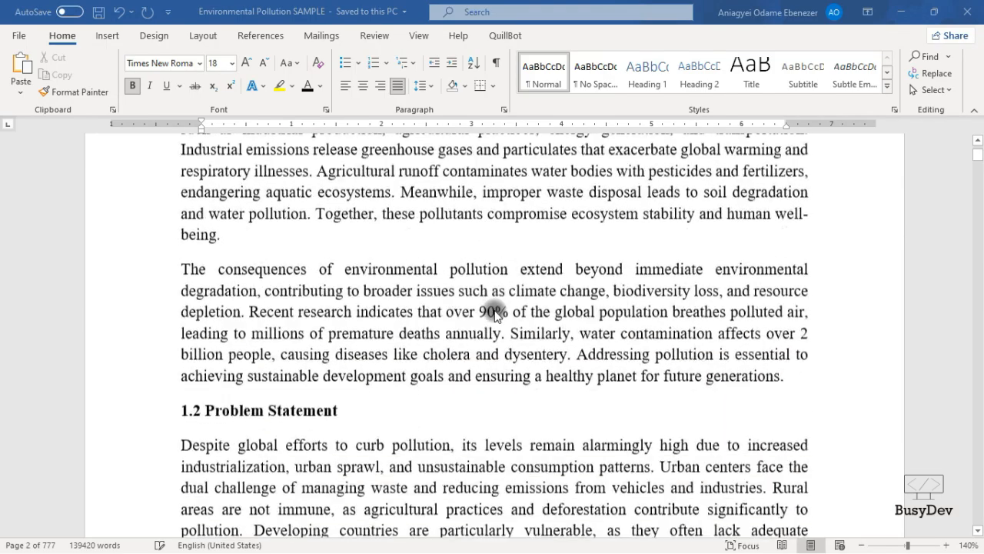
pyautogui.scroll(10, 494, 315)
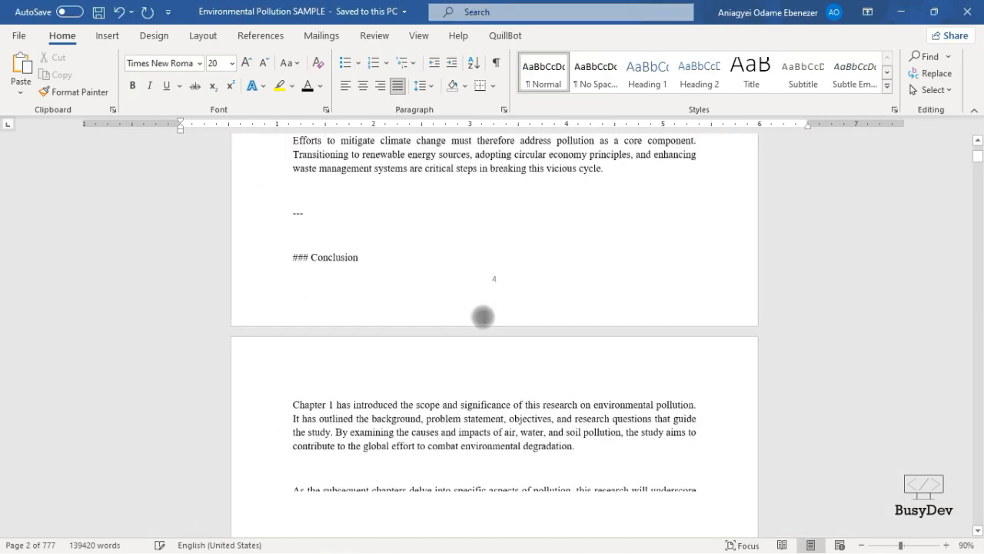
pyautogui.scroll(3, 565, 274)
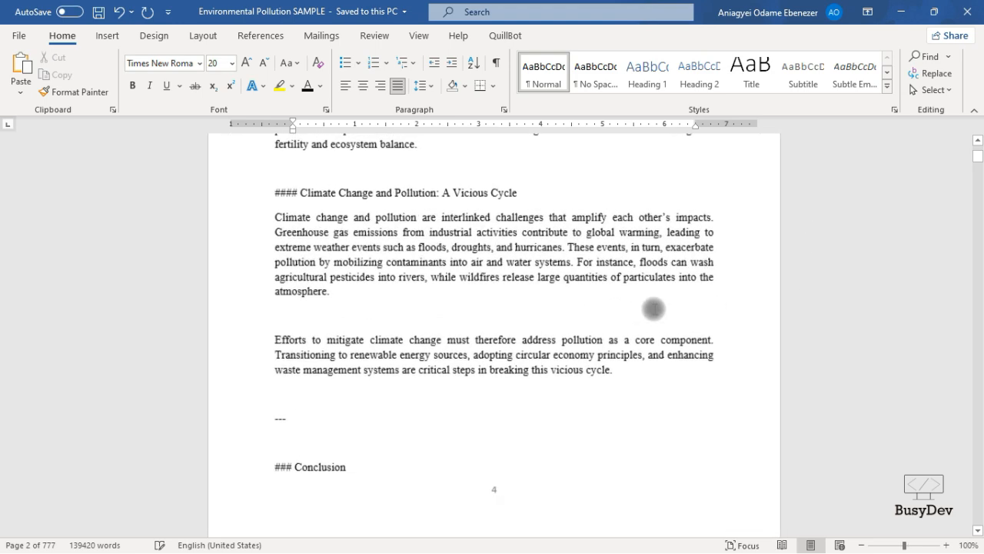
pyautogui.scroll(1, 886, 223)
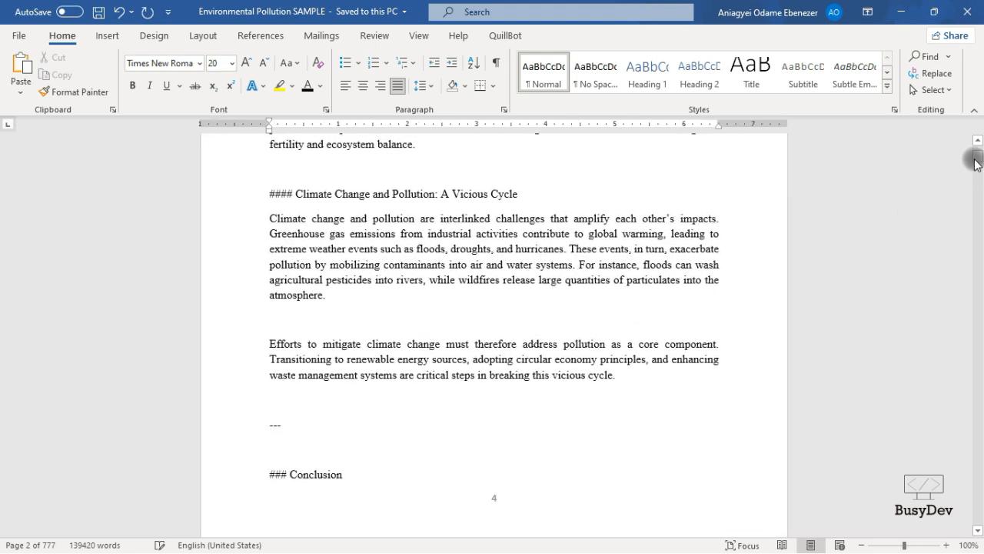
pyautogui.moveTo(976, 164); pyautogui.dragTo(976, 146)
pyautogui.scroll(-4, 707, 281)
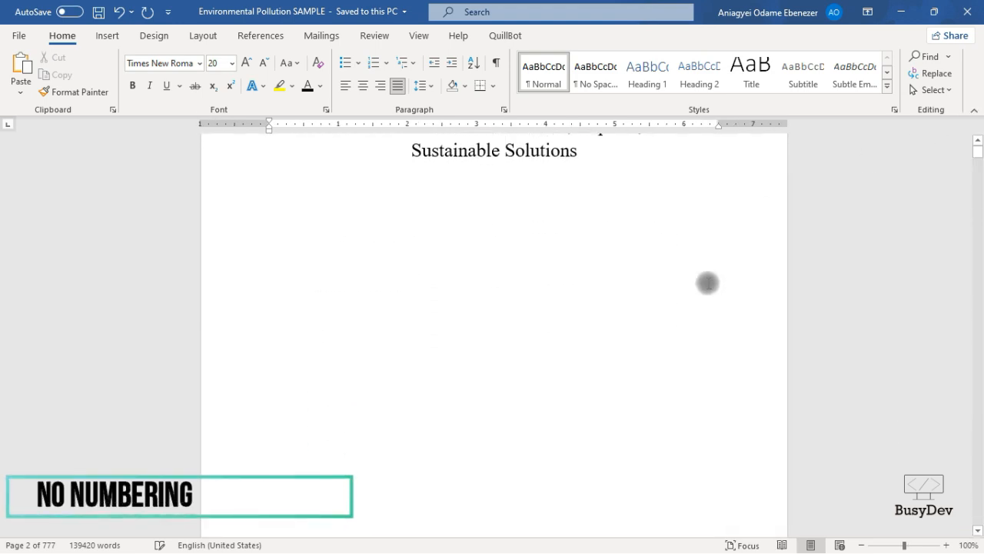
pyautogui.scroll(-10, 707, 283)
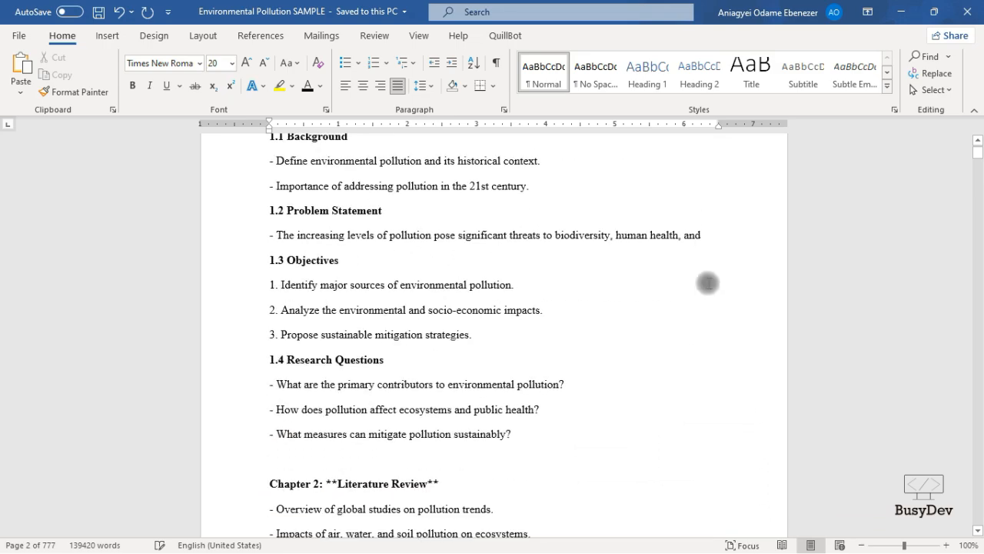
pyautogui.scroll(-12, 707, 283)
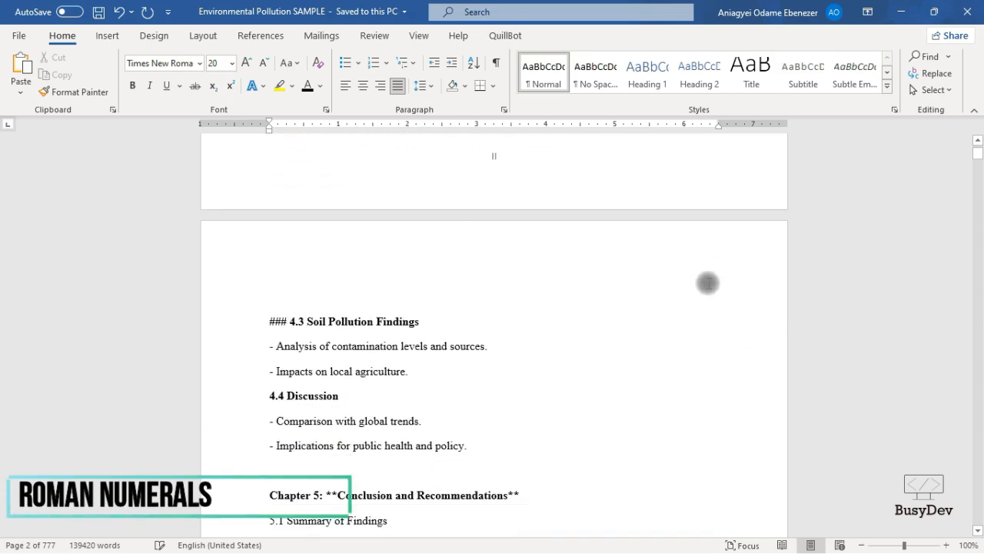
pyautogui.scroll(-3, 708, 283)
# Examine the page numbers near the document's end, across the last Chapter 4 sections and the start of Chapter 5.
pyautogui.moveTo(977, 152); pyautogui.dragTo(976, 526)
pyautogui.scroll(-12, 737, 442)
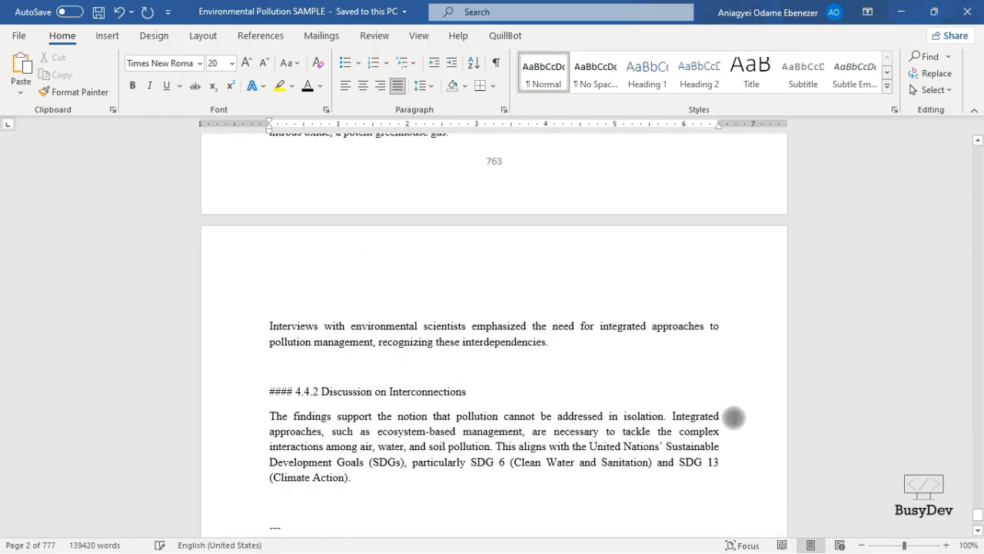
pyautogui.scroll(-15, 734, 417)
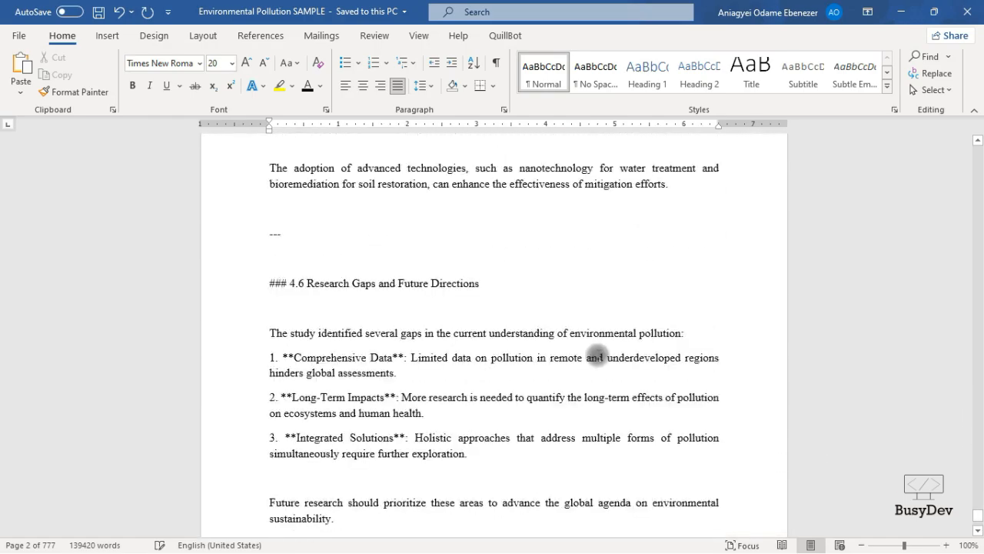
pyautogui.scroll(-10, 598, 355)
pyautogui.scroll(1, 615, 351)
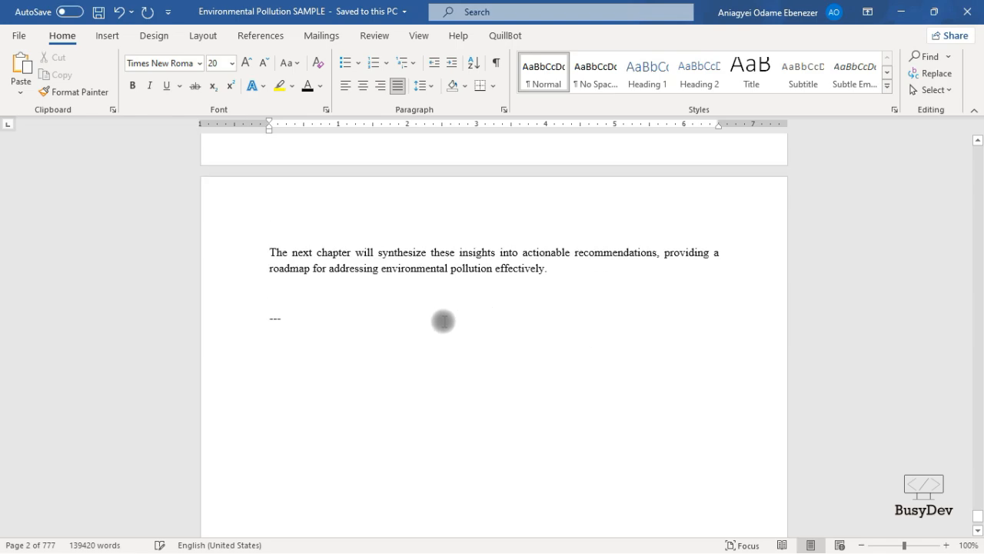
pyautogui.scroll(9, 439, 321)
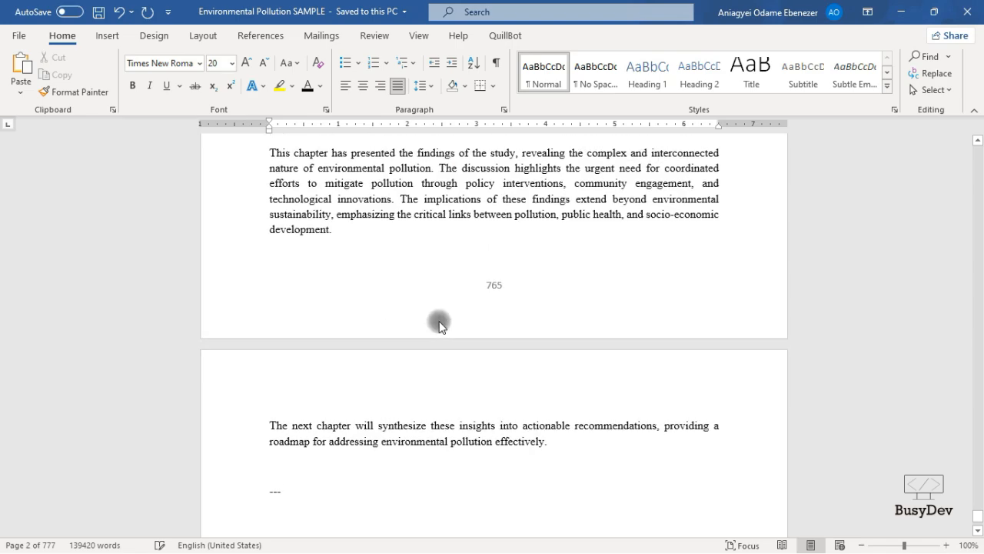
pyautogui.scroll(-7, 439, 320)
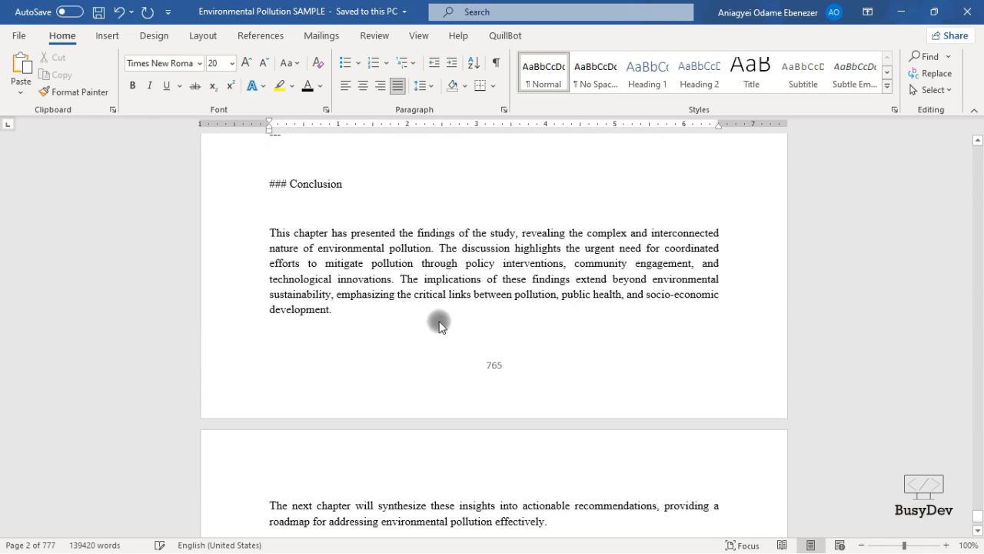
pyautogui.scroll(9, 439, 321)
pyautogui.scroll(20, 439, 321)
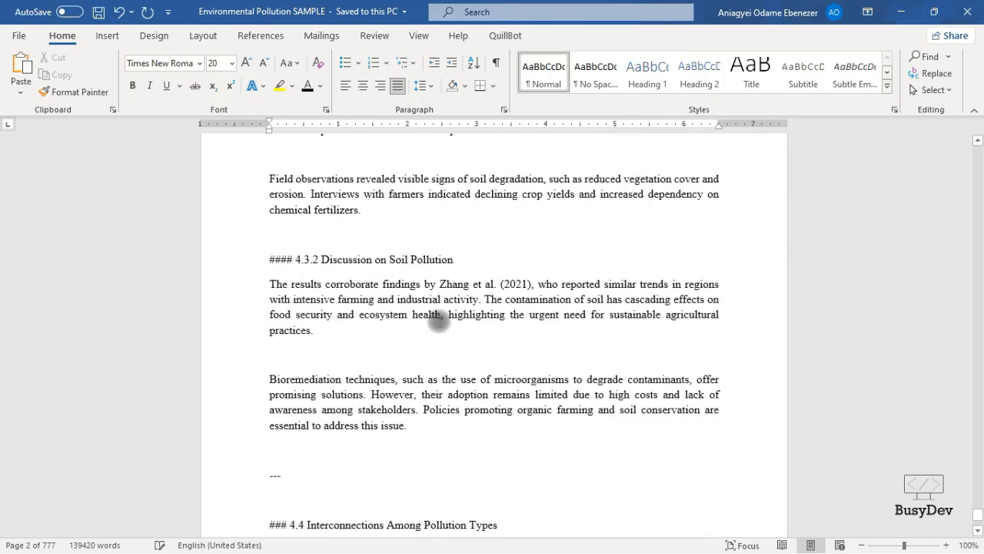
pyautogui.scroll(5, 439, 321)
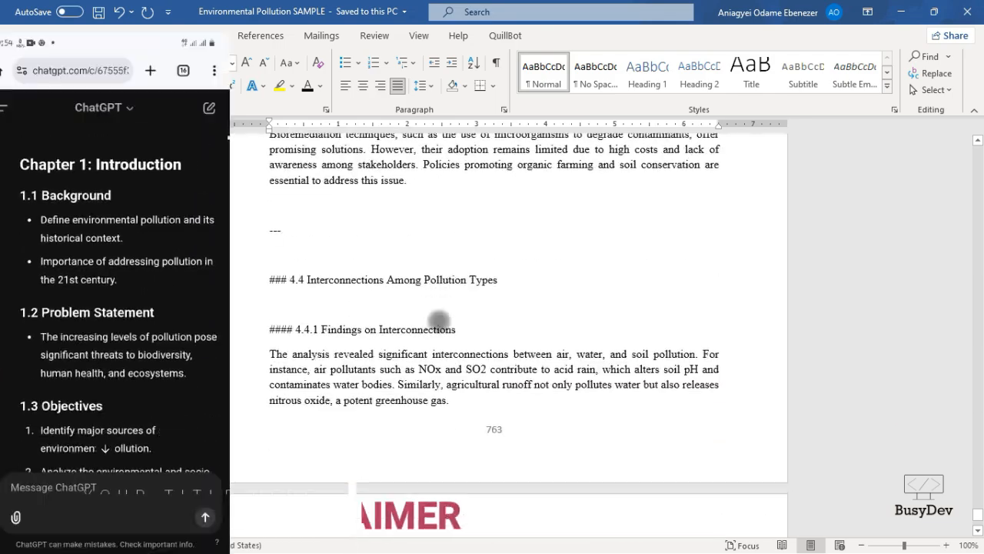
pyautogui.scroll(-20, 439, 321)
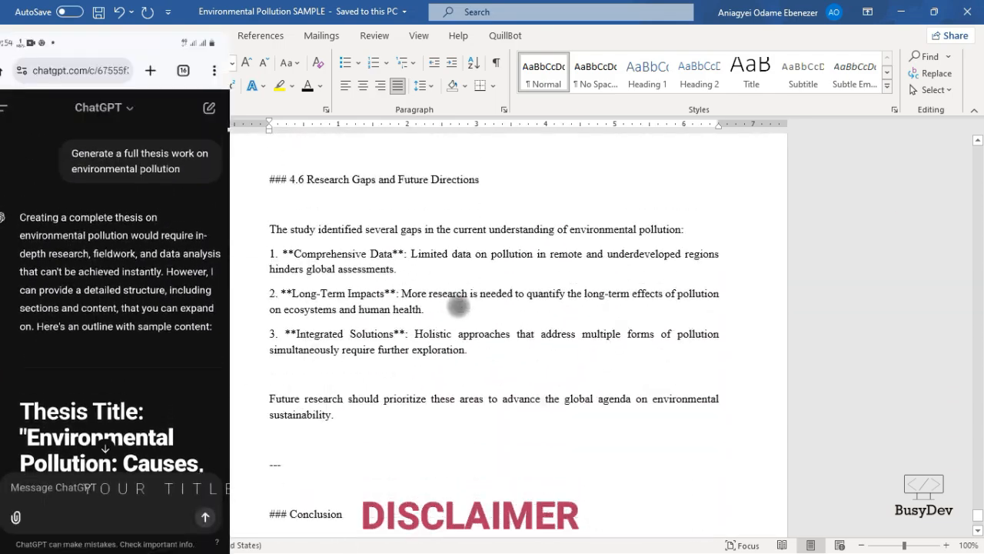
pyautogui.scroll(-10, 458, 306)
pyautogui.scroll(8, 461, 308)
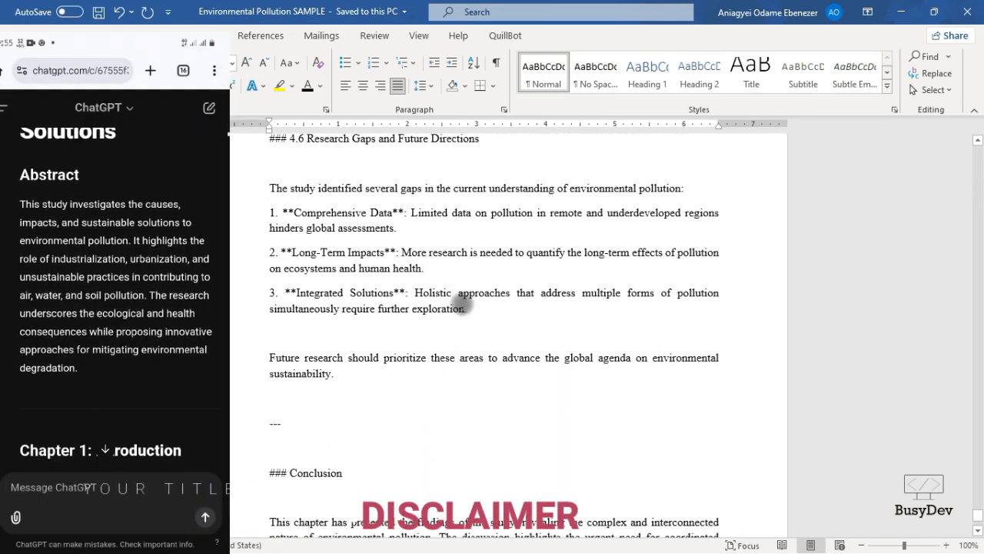
pyautogui.scroll(-20, 461, 306)
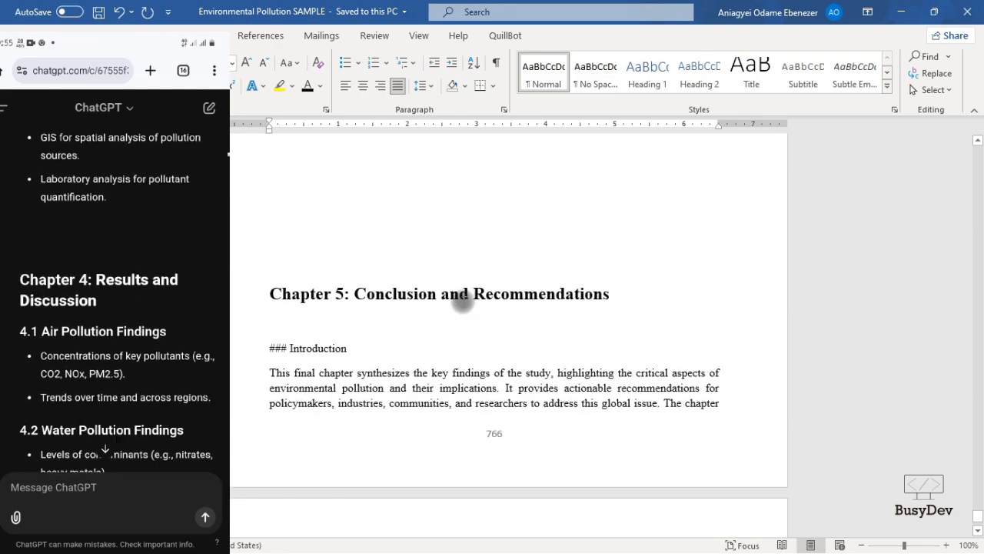
pyautogui.scroll(-4, 462, 301)
pyautogui.scroll(3, 461, 302)
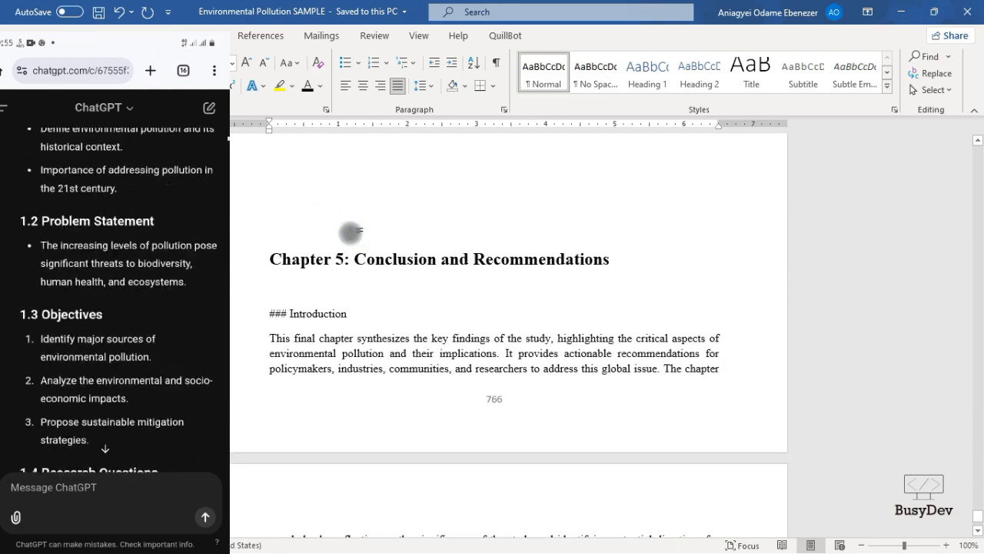
# Insert blank paragraphs above the "Chapter 5: Conclusion and Recommendations" heading to push it onto the following page.
pyautogui.click(358, 230)
pyautogui.press('Return')
pyautogui.press('Return')
pyautogui.press('Return')
pyautogui.press('Return')
pyautogui.press('Return')
pyautogui.press('Return')
pyautogui.press('Return')
pyautogui.press('Return')
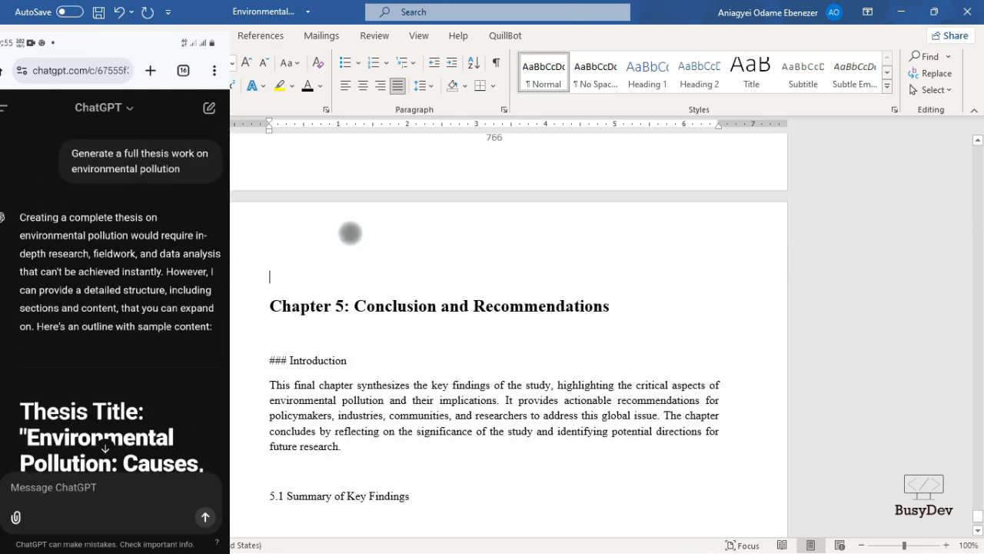
pyautogui.scroll(-8, 350, 233)
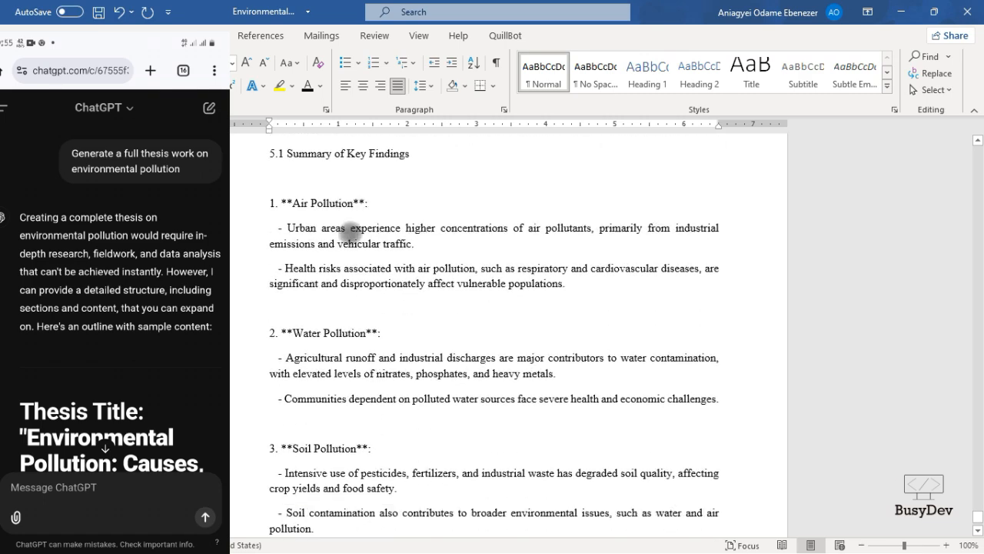
pyautogui.scroll(-9, 350, 230)
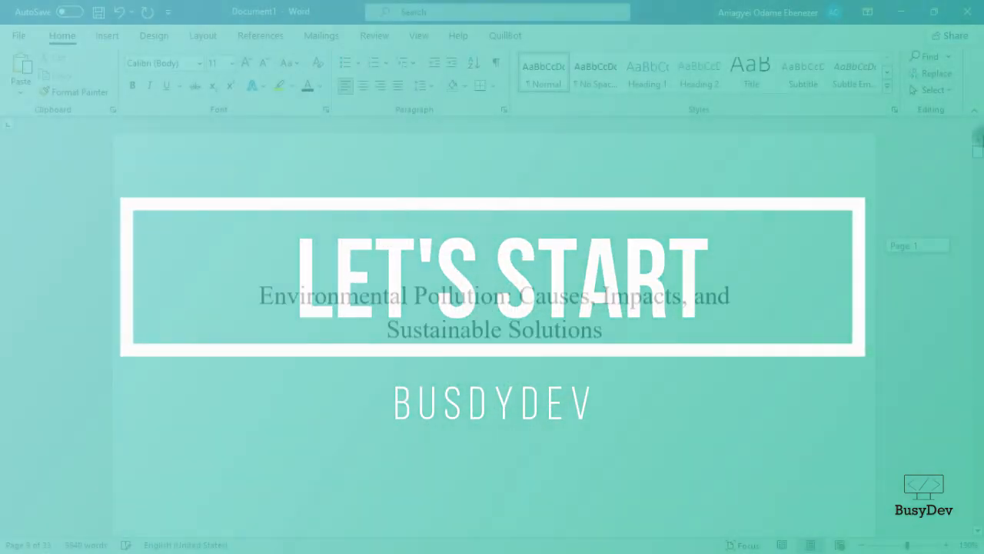
# Look through the unnumbered thesis in Document1, from the title page to the Chapter 4 outline and back.
pyautogui.moveTo(979, 138); pyautogui.dragTo(978, 132)
pyautogui.scroll(-20, 571, 396)
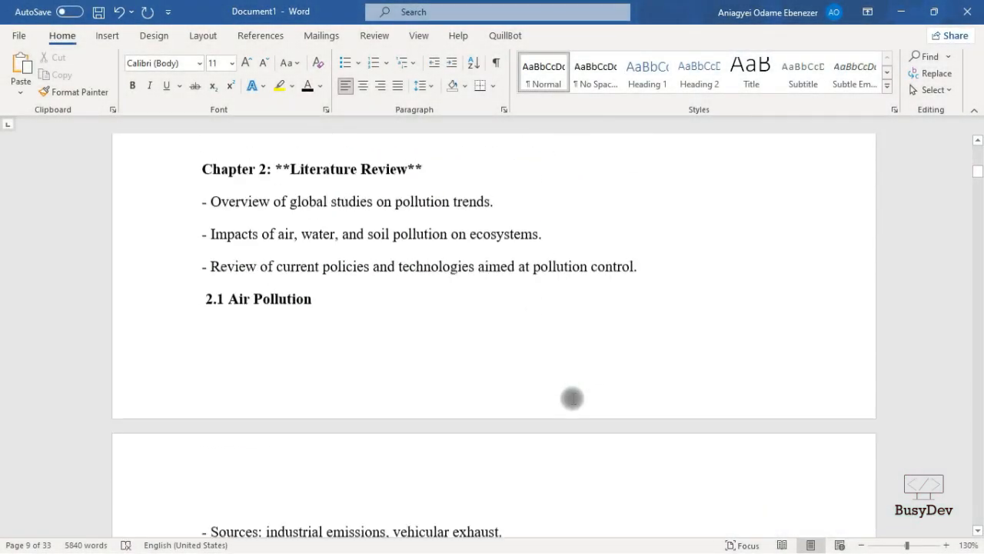
pyautogui.scroll(-1, 571, 398)
pyautogui.scroll(-20, 537, 361)
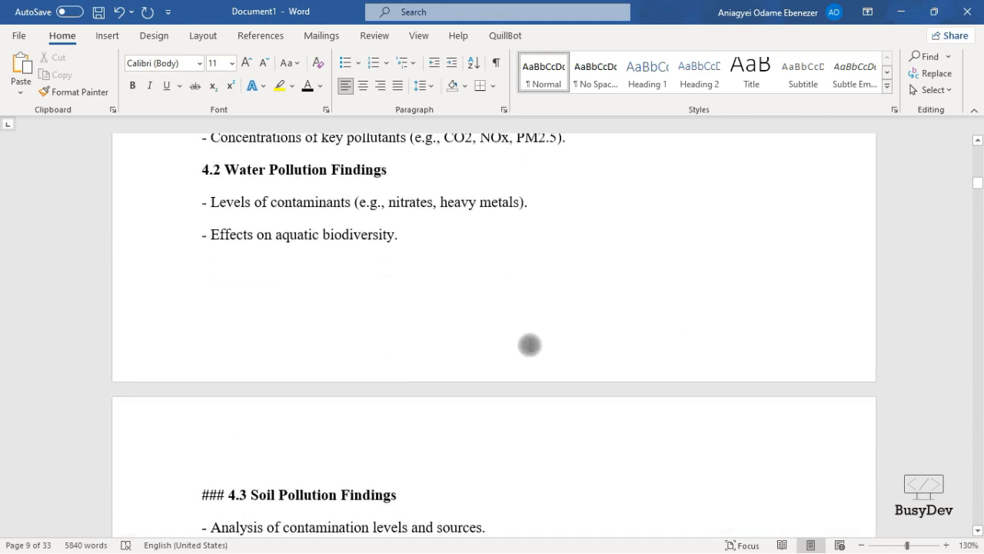
pyautogui.scroll(20, 530, 345)
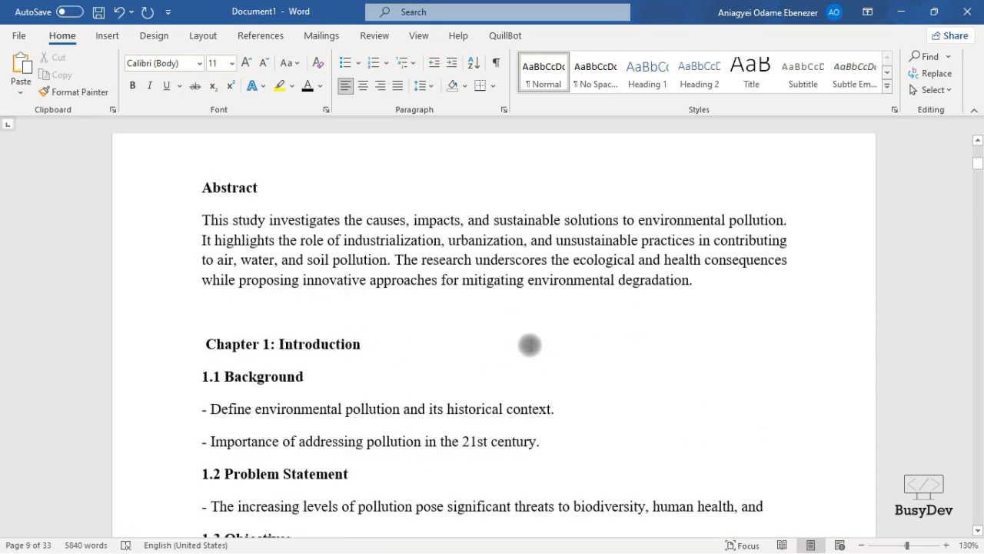
pyautogui.scroll(10, 530, 345)
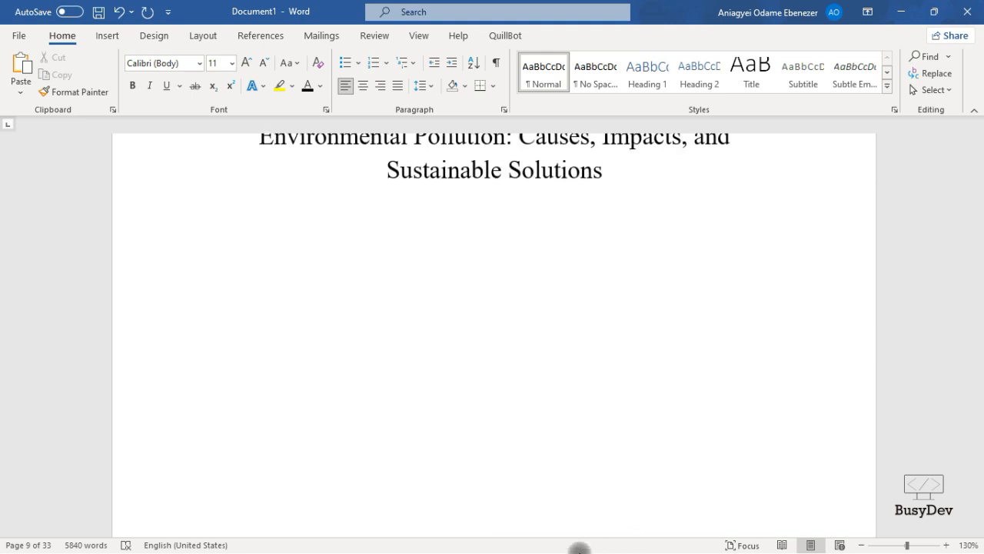
pyautogui.scroll(7, 700, 285)
pyautogui.scroll(-3, 698, 285)
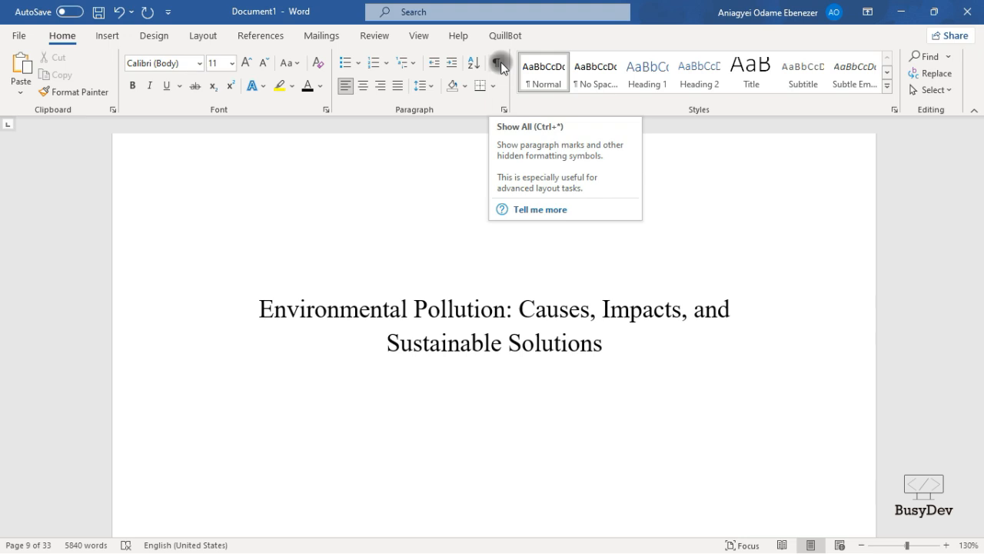
# Show the hidden formatting marks and delete the stray tab in the last paragraph of the title page.
pyautogui.click(497, 64)
pyautogui.scroll(-3, 421, 240)
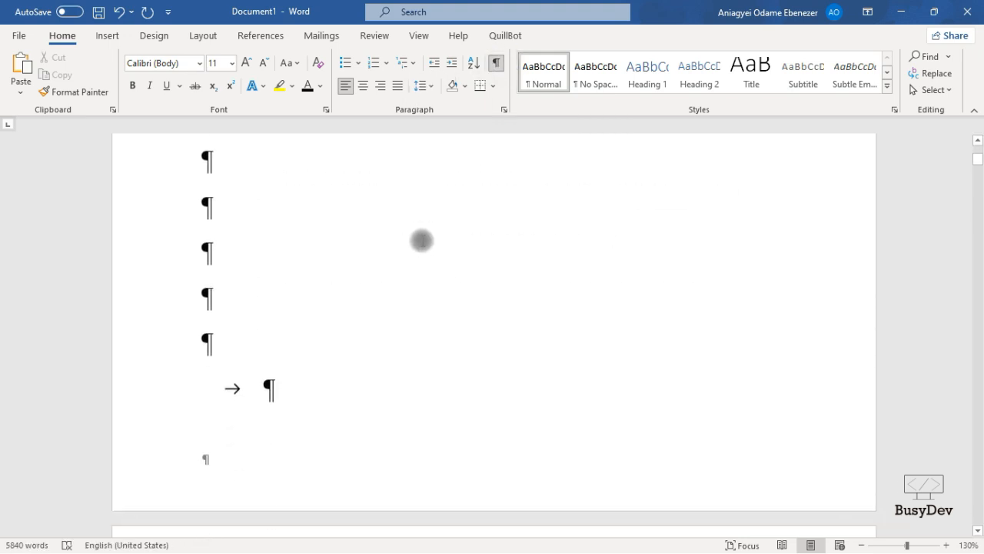
pyautogui.scroll(-1, 421, 240)
pyautogui.click(266, 369)
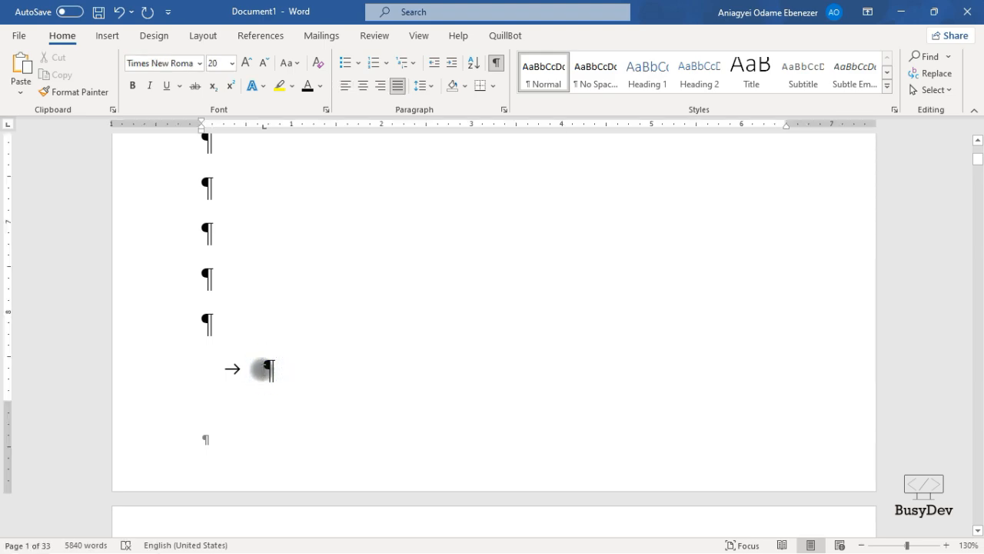
pyautogui.press('BackSpace')
# Examine the paragraph marks on the title page and the transition to the Abstract page.
pyautogui.scroll(-1, 277, 360)
pyautogui.scroll(-1, 280, 308)
pyautogui.scroll(8, 277, 266)
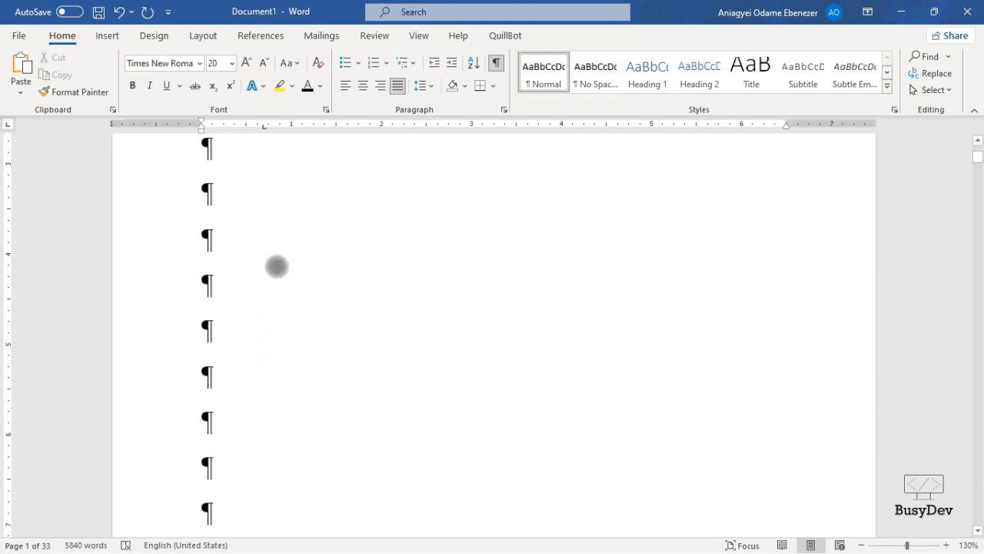
pyautogui.scroll(-10, 281, 273)
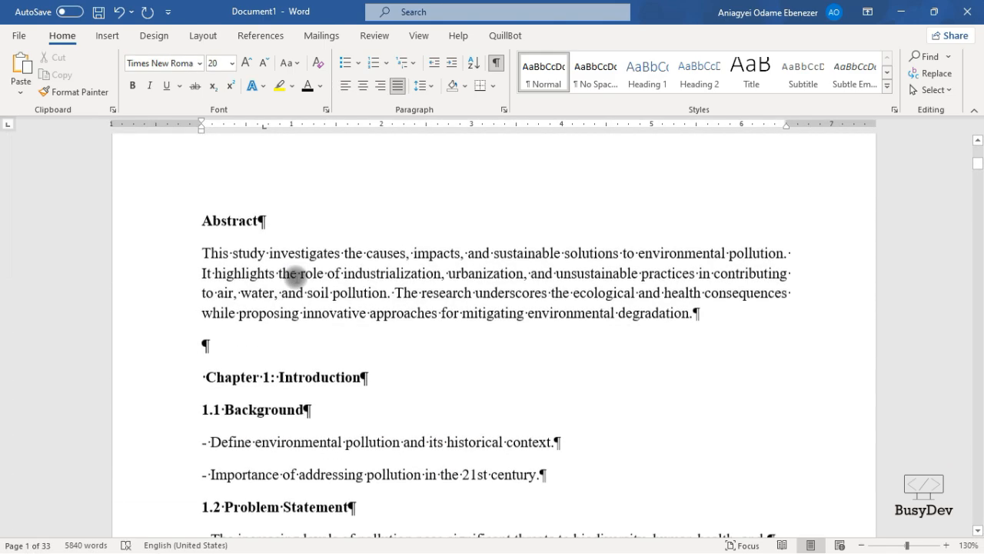
pyautogui.scroll(4, 295, 275)
pyautogui.scroll(6, 294, 275)
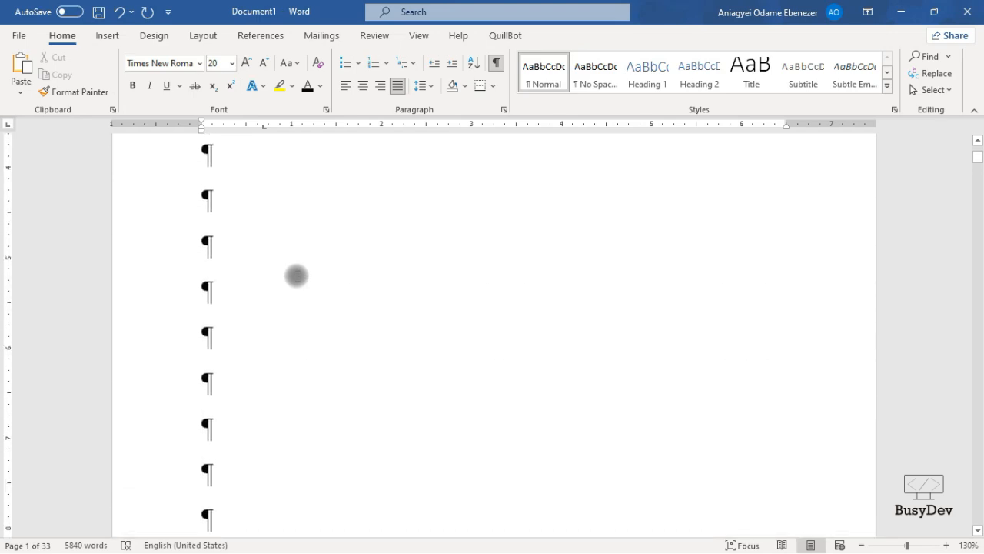
pyautogui.scroll(-1, 295, 275)
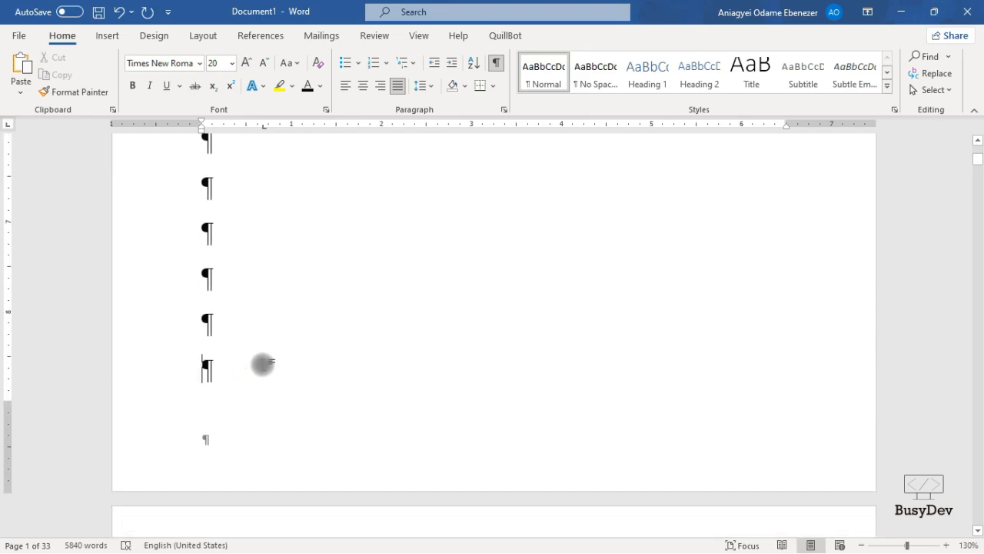
# Insert the built-in Banded footer with its centred page number and return to the body text.
pyautogui.click(108, 36)
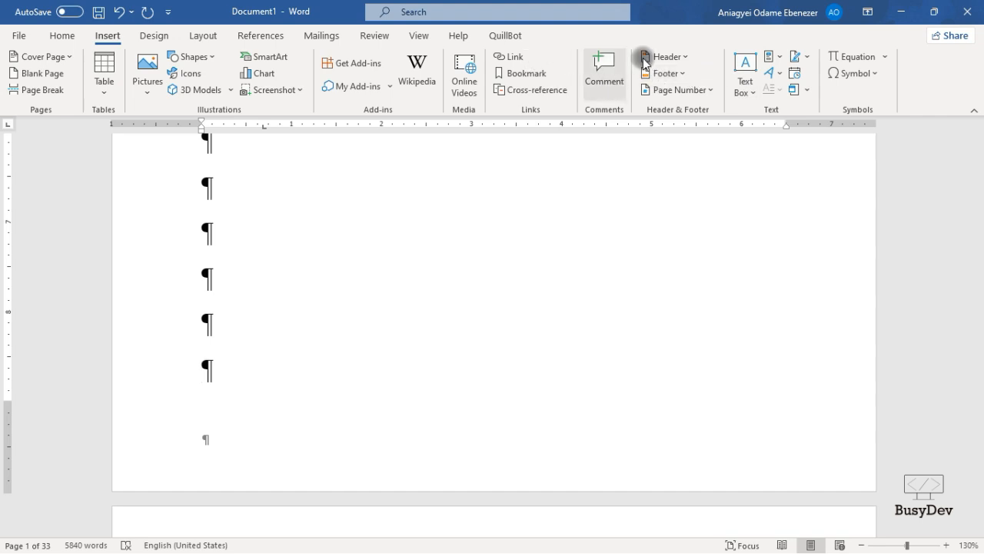
pyautogui.click(665, 73)
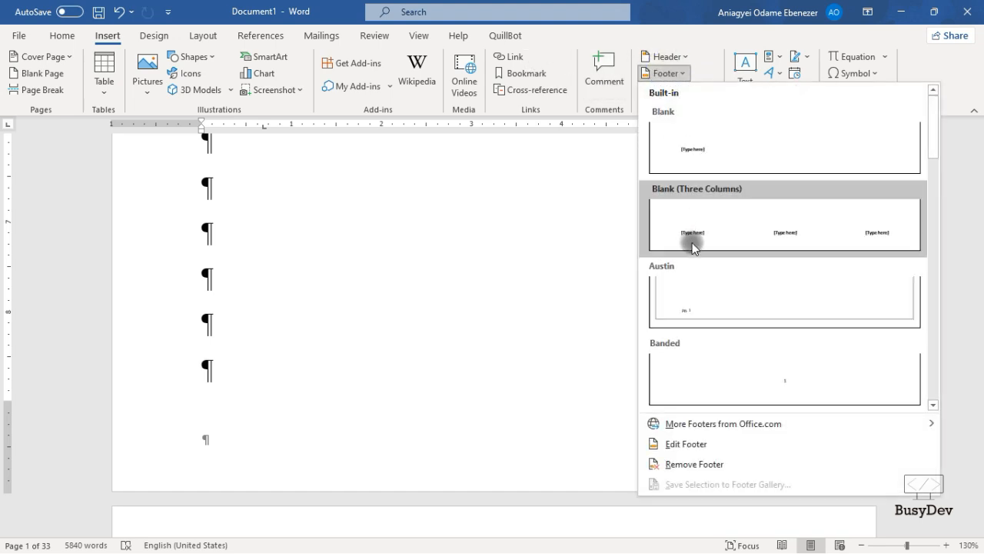
pyautogui.click(779, 371)
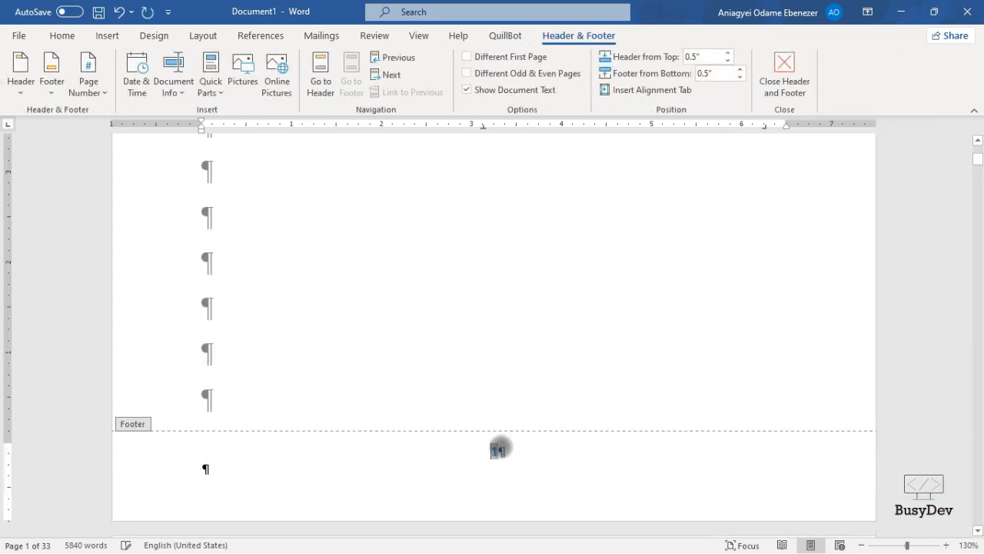
pyautogui.doubleClick(341, 282)
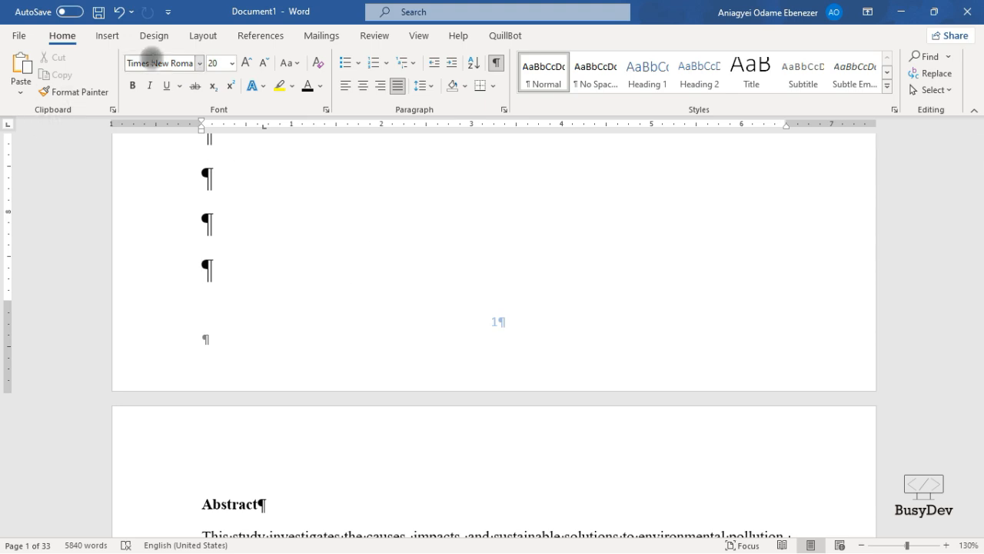
# Insert a Next Page section break at the last blank paragraph of the title page.
pyautogui.click(201, 36)
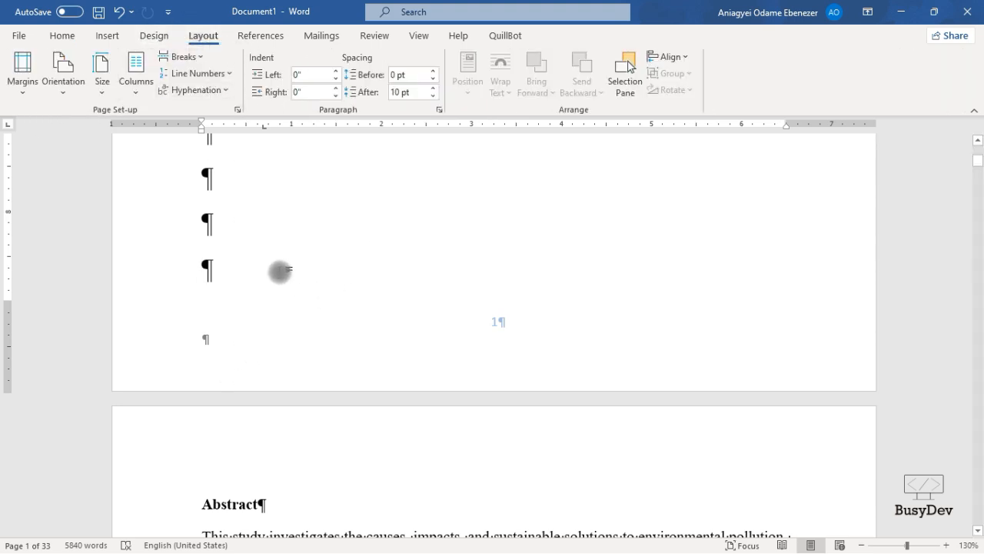
pyautogui.scroll(10, 359, 268)
pyautogui.scroll(-2, 358, 267)
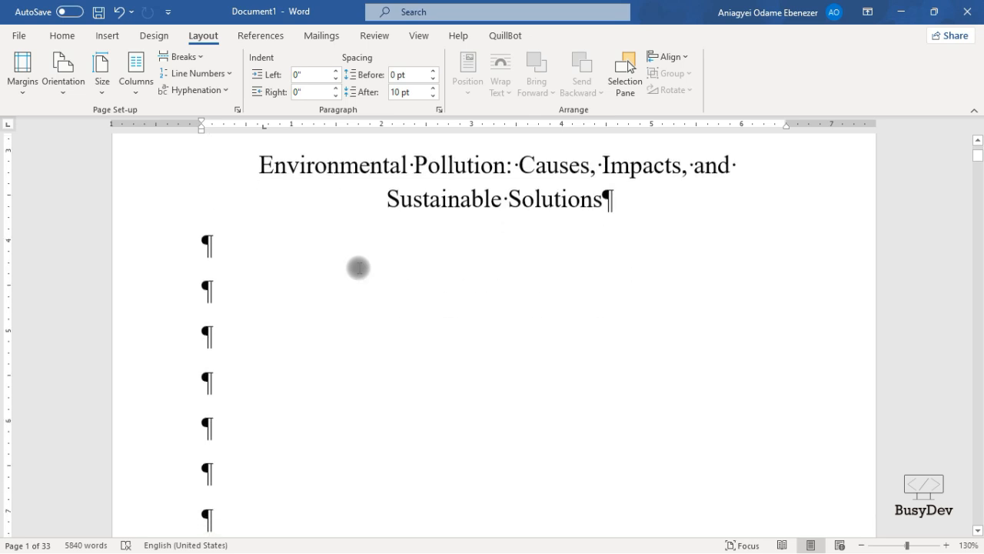
pyautogui.scroll(-6, 359, 268)
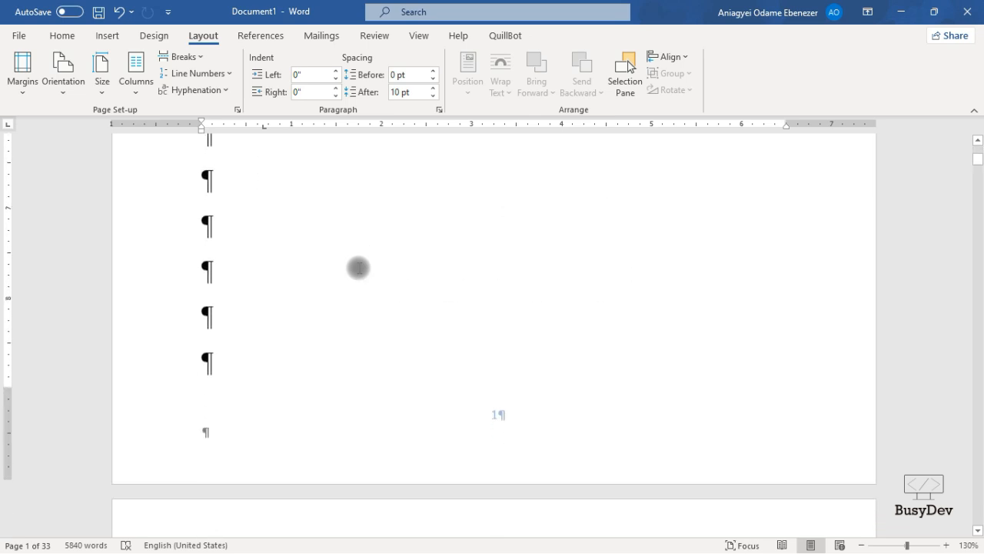
pyautogui.scroll(-3, 327, 282)
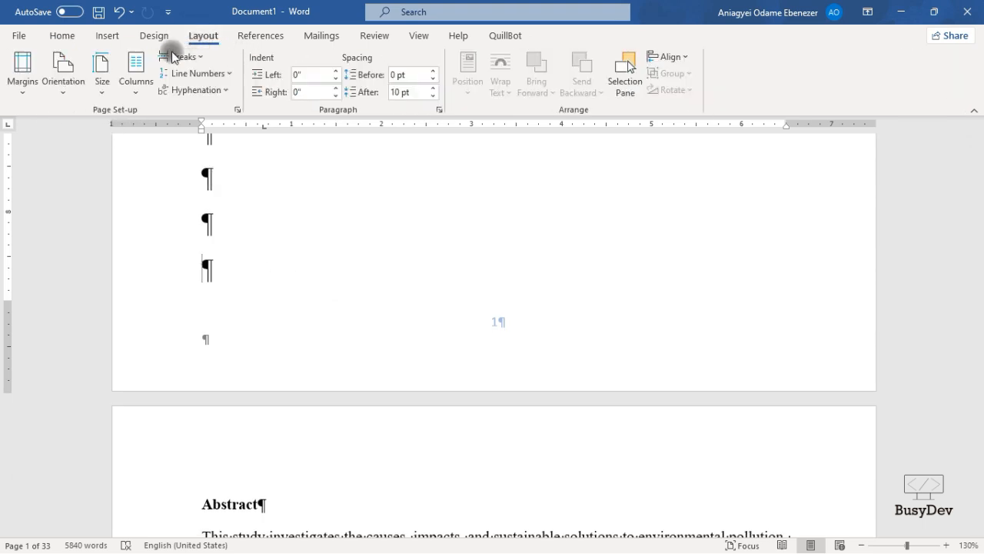
pyautogui.scroll(10, 358, 269)
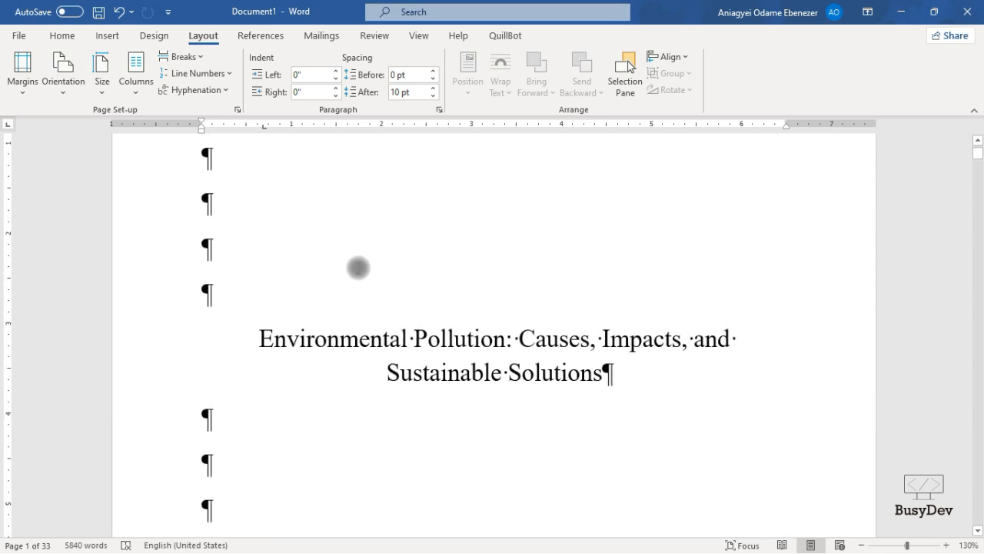
pyautogui.scroll(-9, 358, 268)
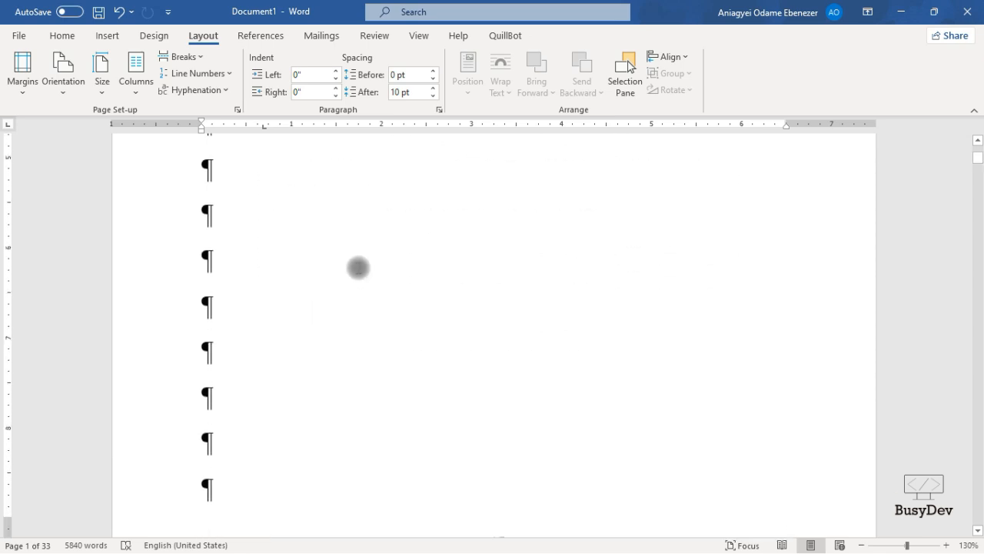
pyautogui.click(192, 57)
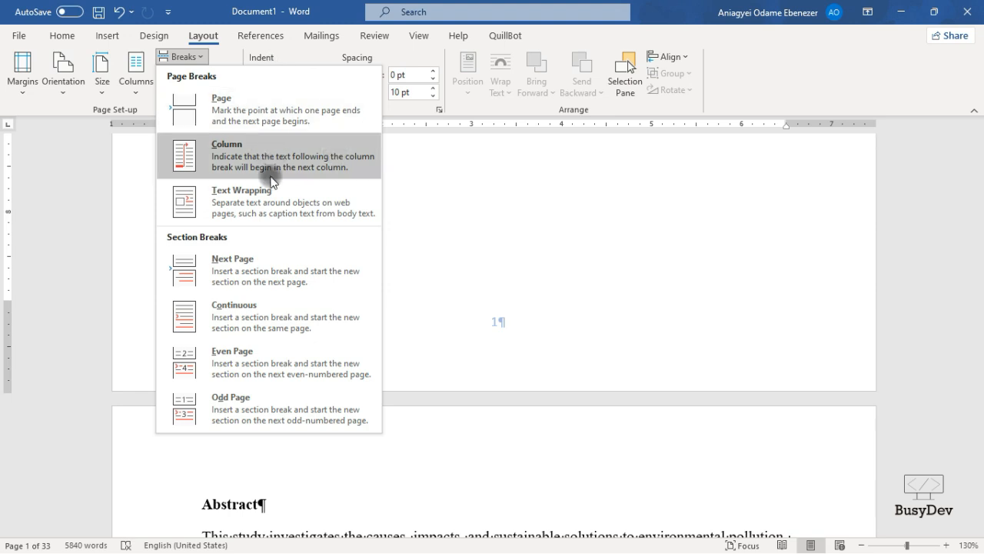
pyautogui.click(306, 279)
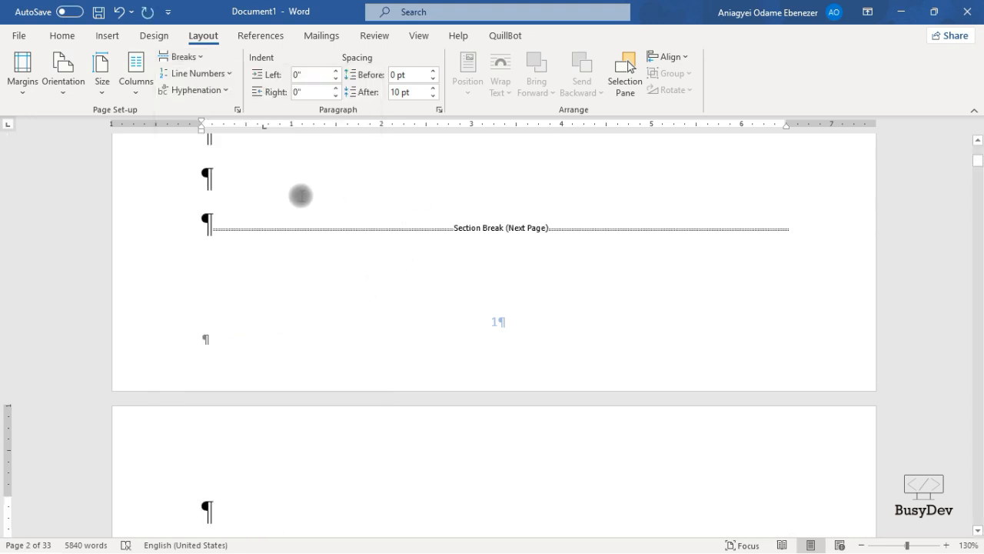
# Unlink the Section 2 footer from the previous section on the page that begins with the Abstract.
pyautogui.scroll(-5, 273, 292)
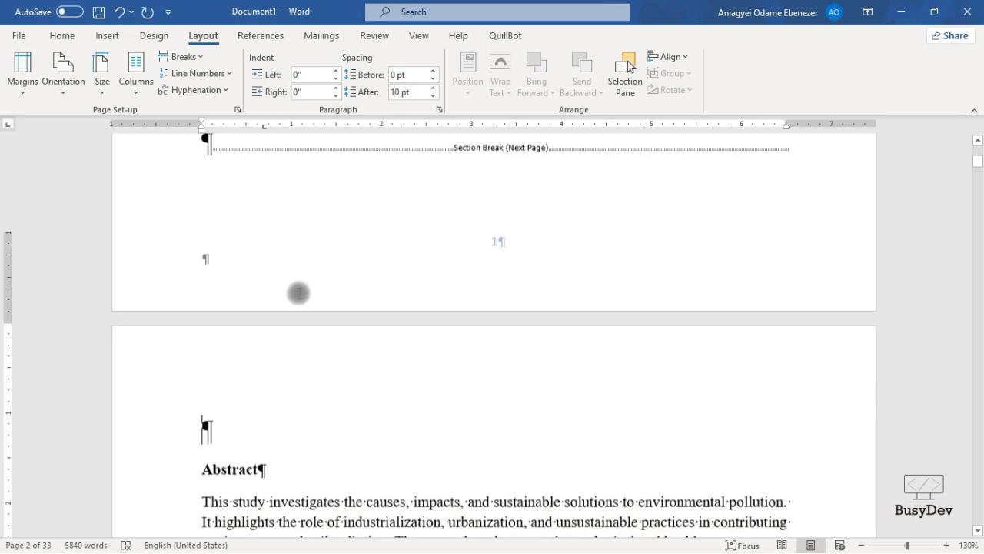
pyautogui.scroll(-3, 324, 278)
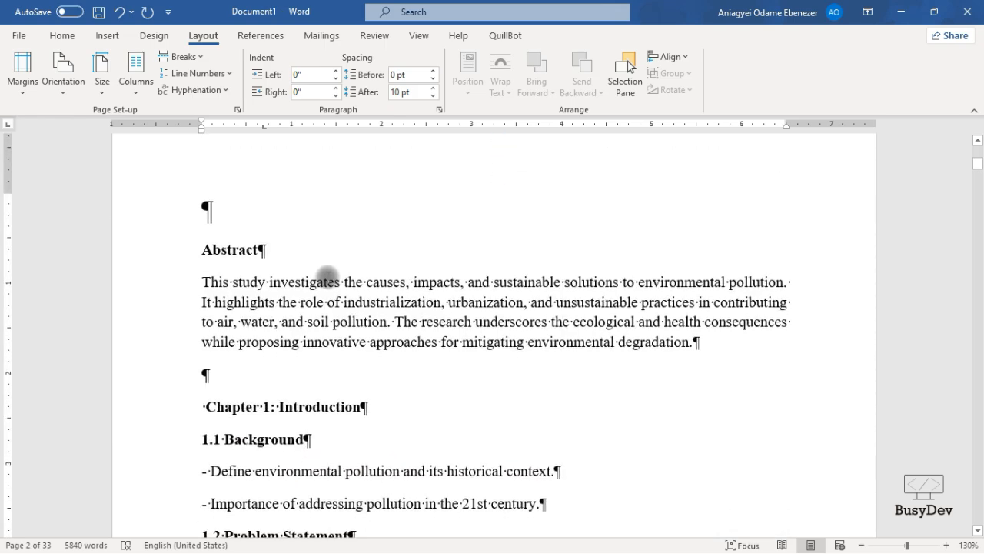
pyautogui.scroll(-7, 330, 272)
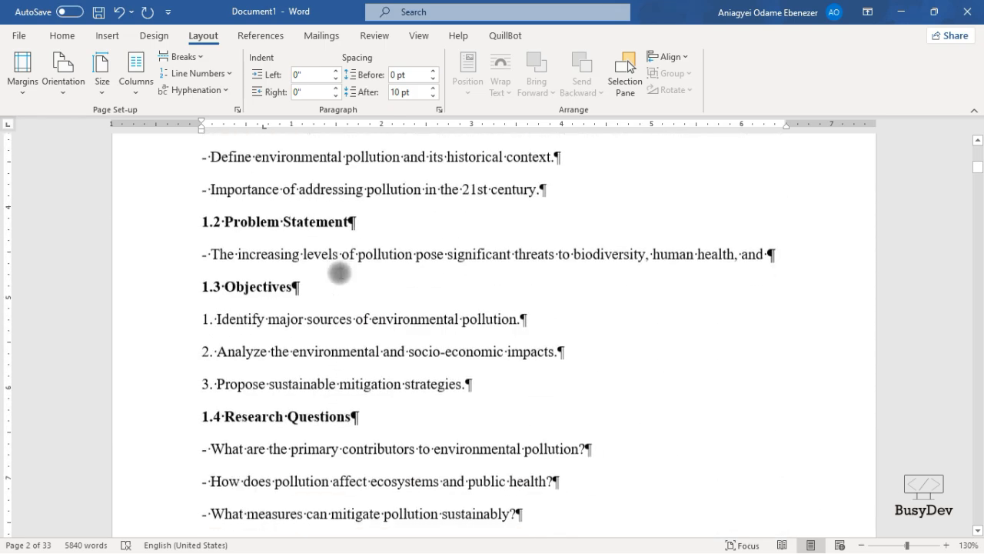
pyautogui.scroll(-8, 359, 270)
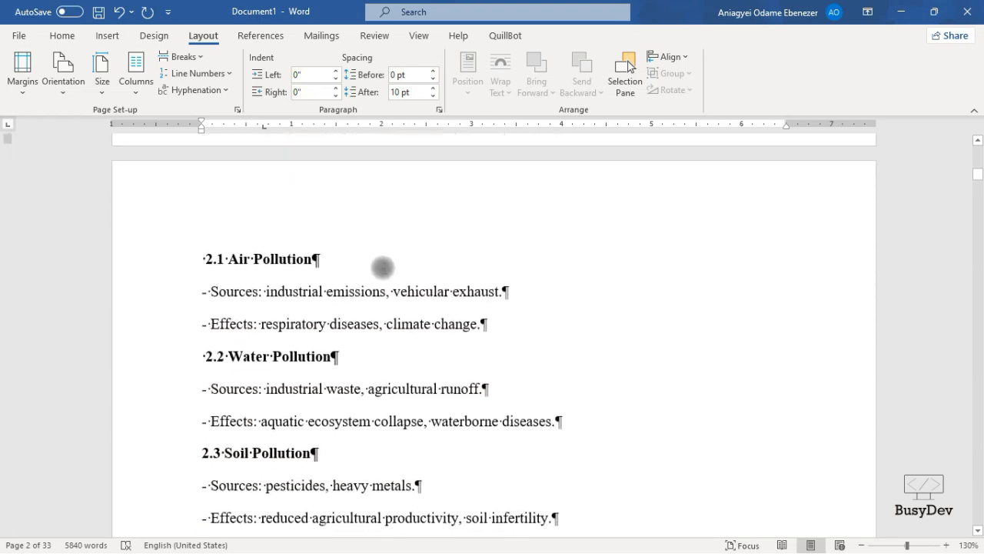
pyautogui.scroll(4, 384, 261)
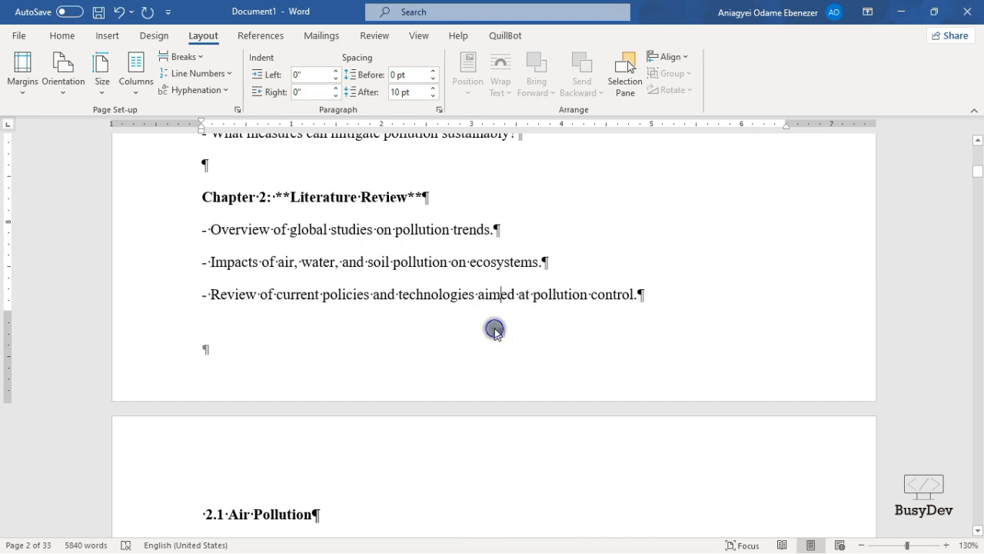
pyautogui.doubleClick(494, 329)
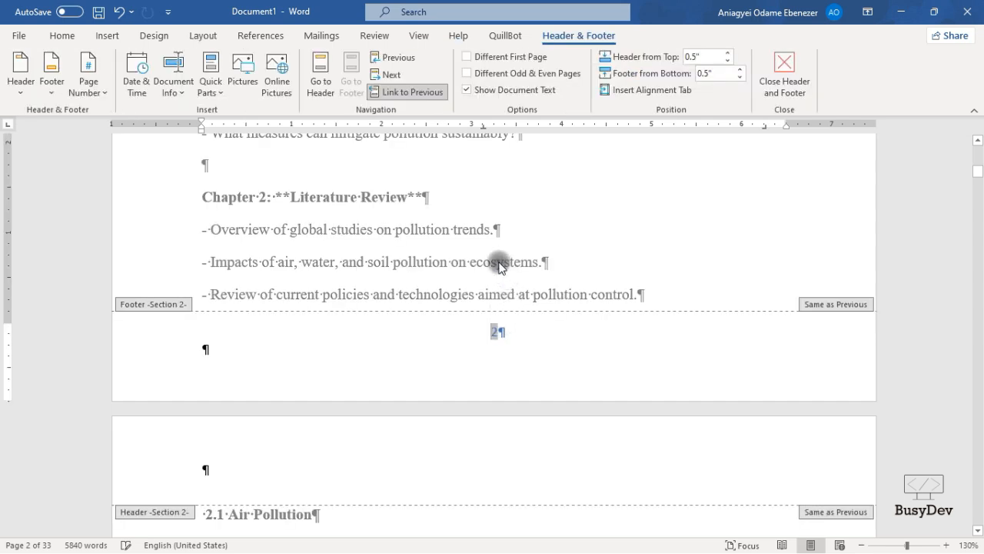
pyautogui.click(410, 92)
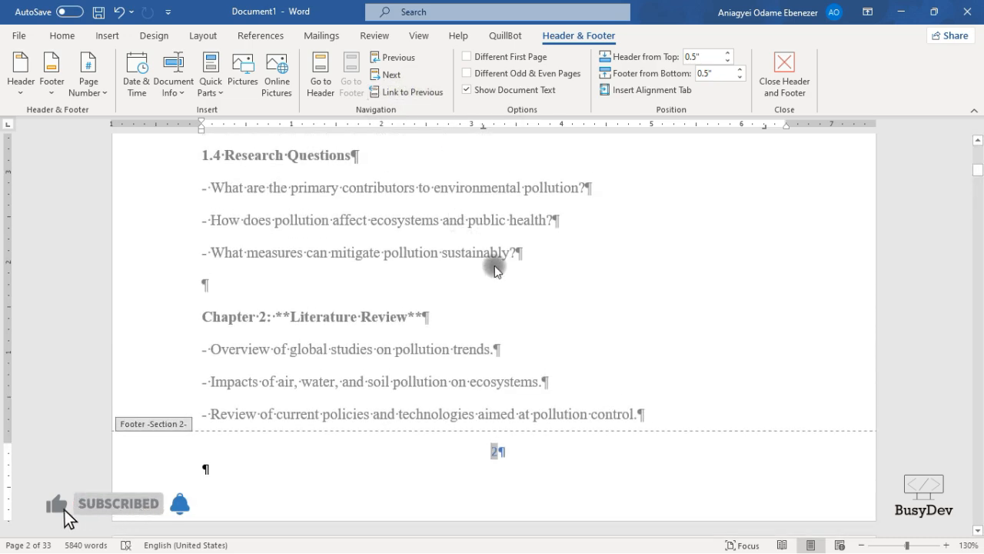
# Delete the page number from the Section 1 footer on the title page and check the Section 2 footer.
pyautogui.scroll(5, 529, 300)
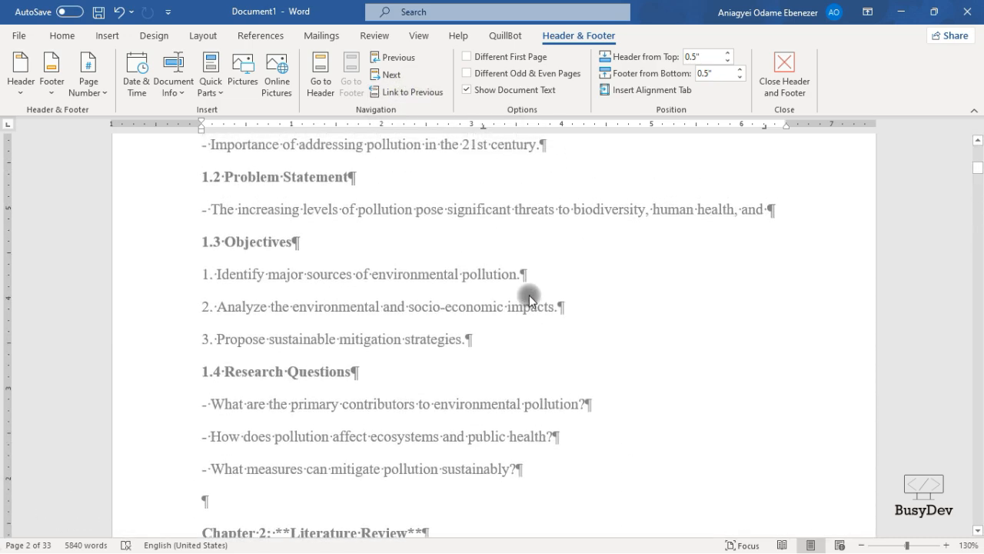
pyautogui.scroll(4, 529, 299)
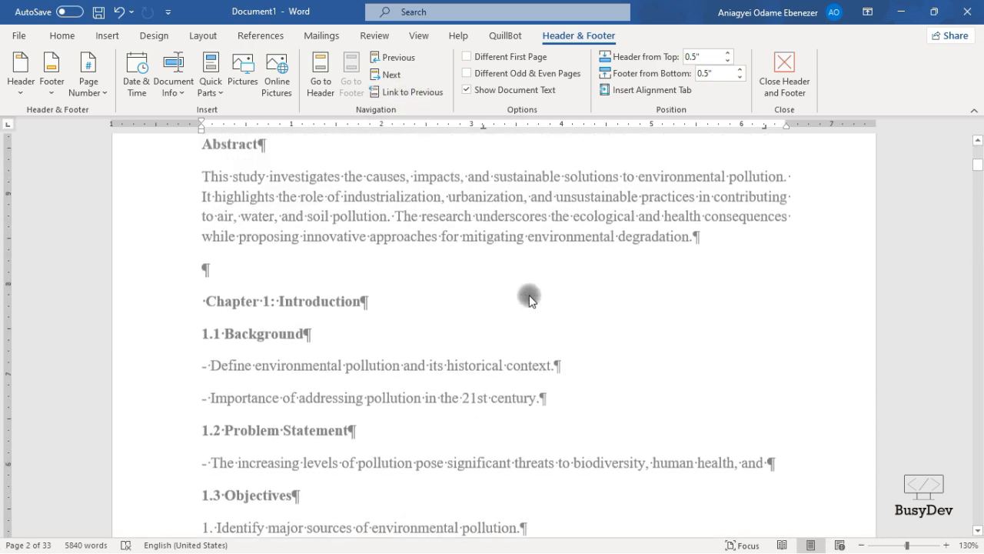
pyautogui.scroll(5, 529, 300)
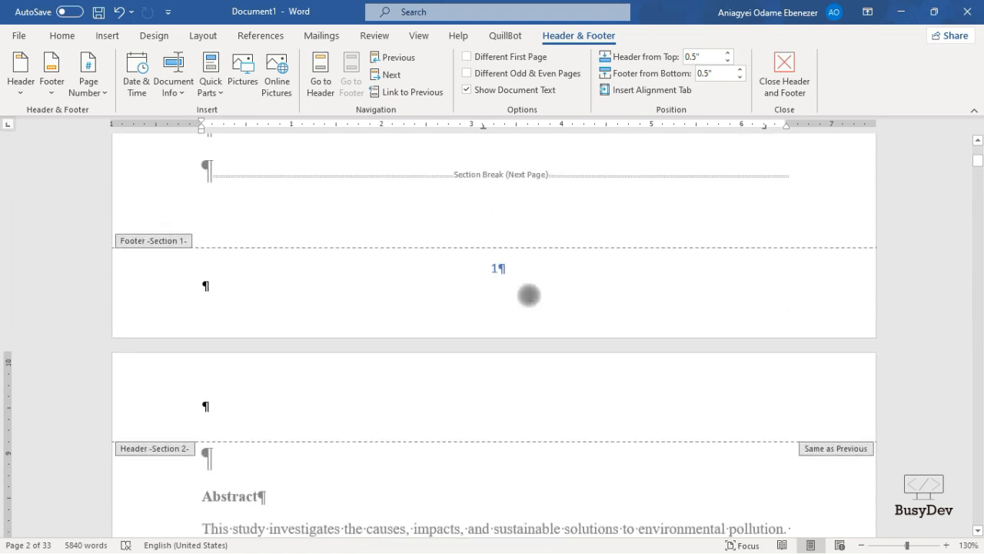
pyautogui.scroll(4, 529, 297)
pyautogui.scroll(1, 529, 300)
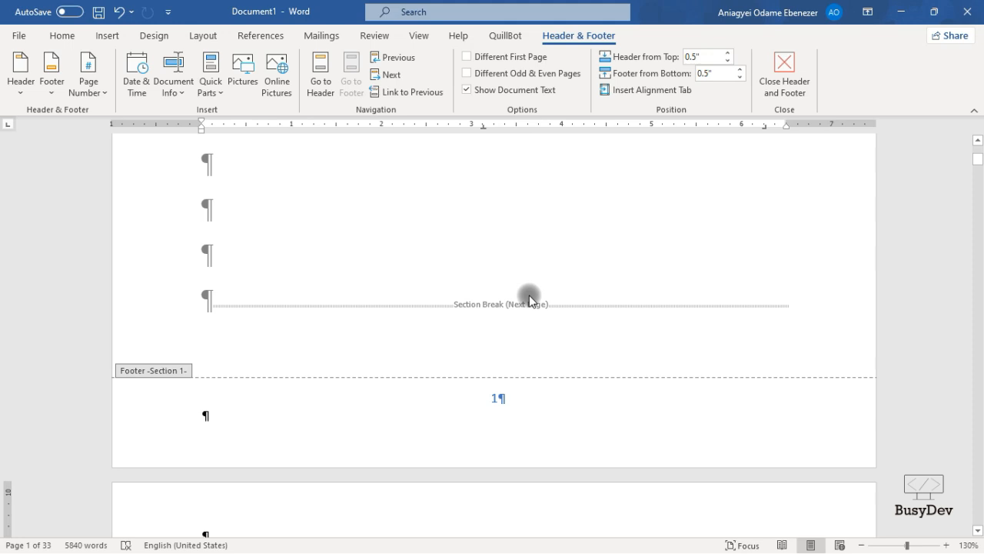
pyautogui.scroll(4, 529, 299)
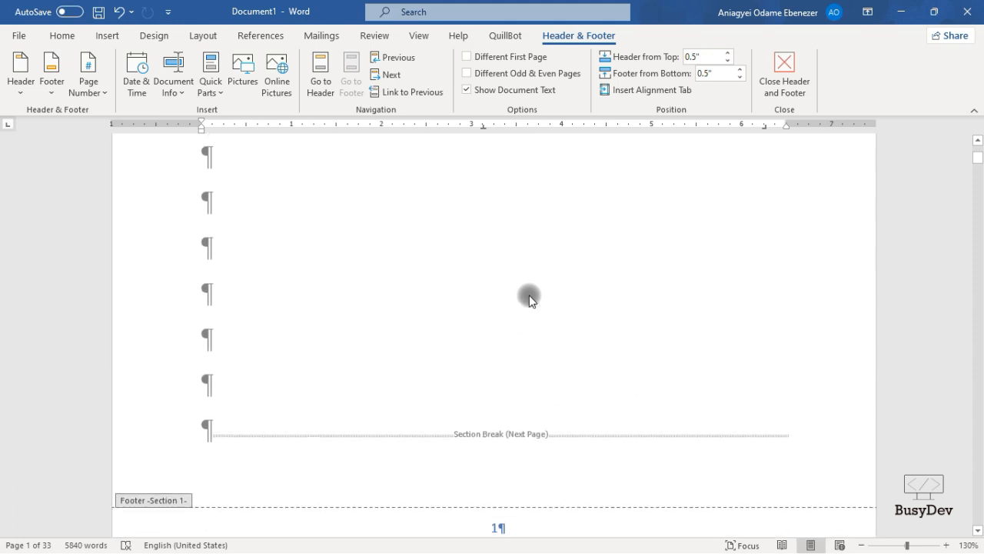
pyautogui.scroll(-5, 529, 300)
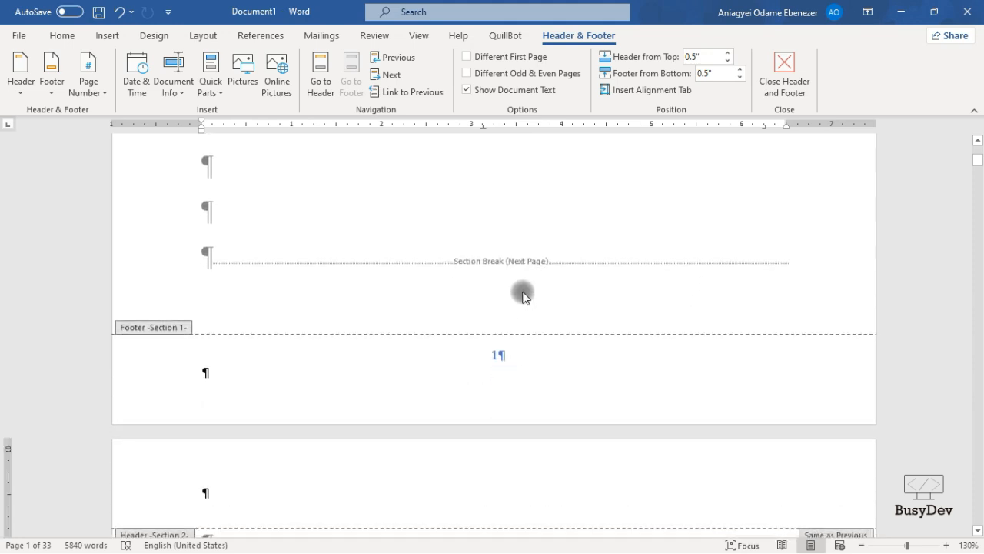
pyautogui.click(500, 355)
pyautogui.doubleClick(495, 356)
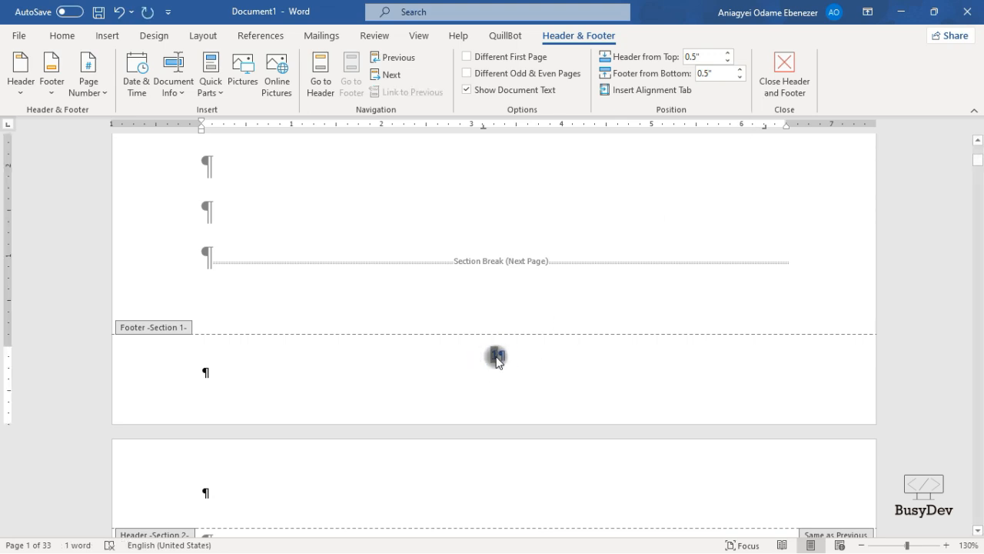
pyautogui.press('Delete')
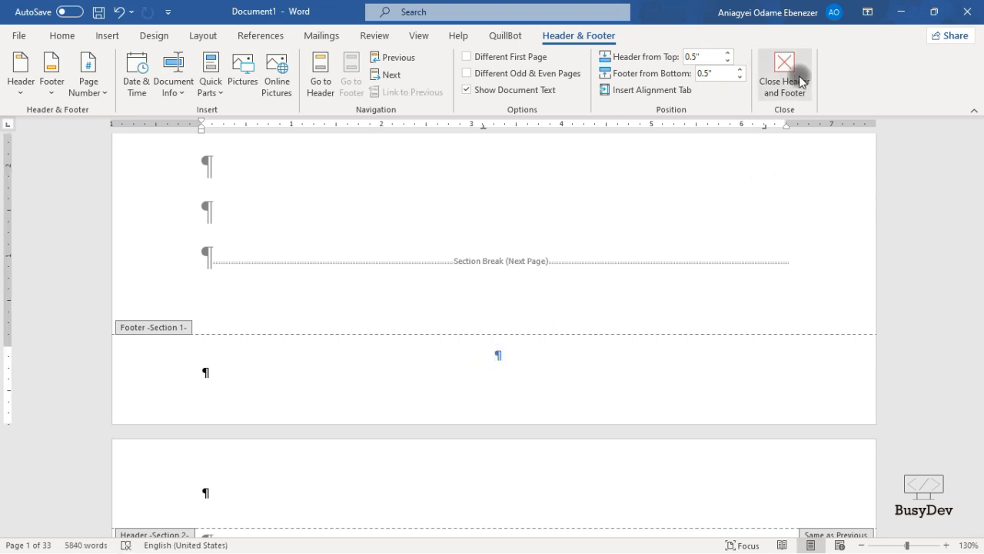
pyautogui.scroll(-10, 663, 312)
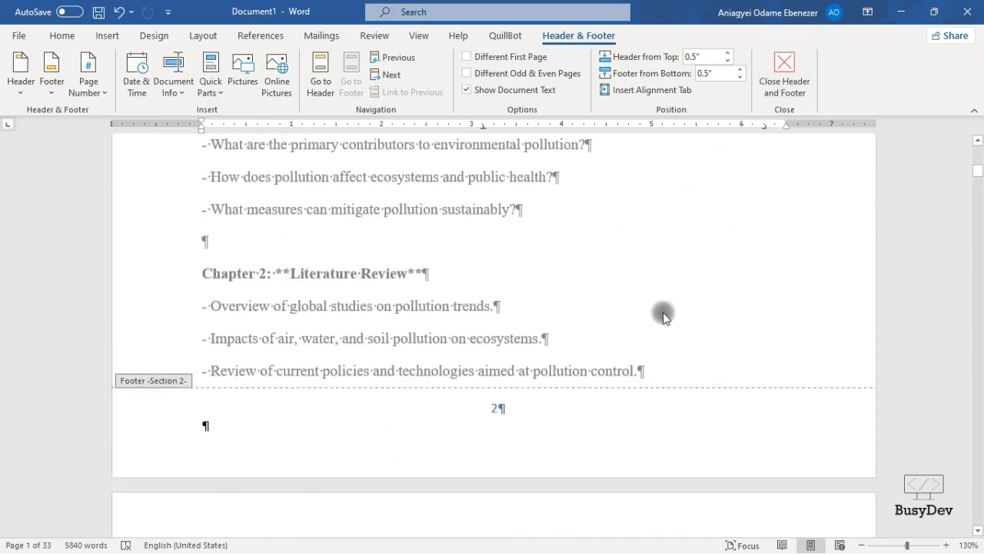
pyautogui.scroll(5, 662, 313)
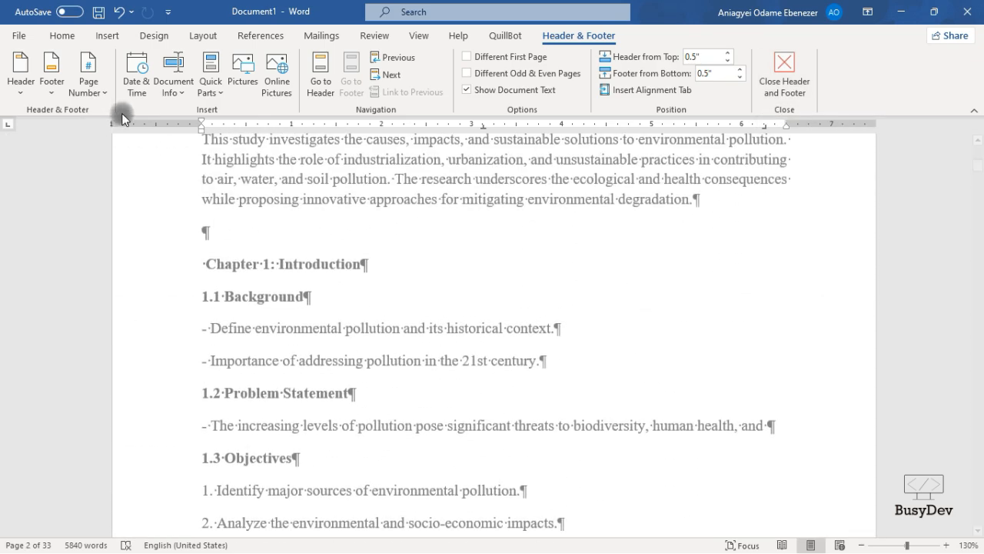
# Undo the page number deletion, the footer unlinking and the section break after the title page.
pyautogui.click(115, 13)
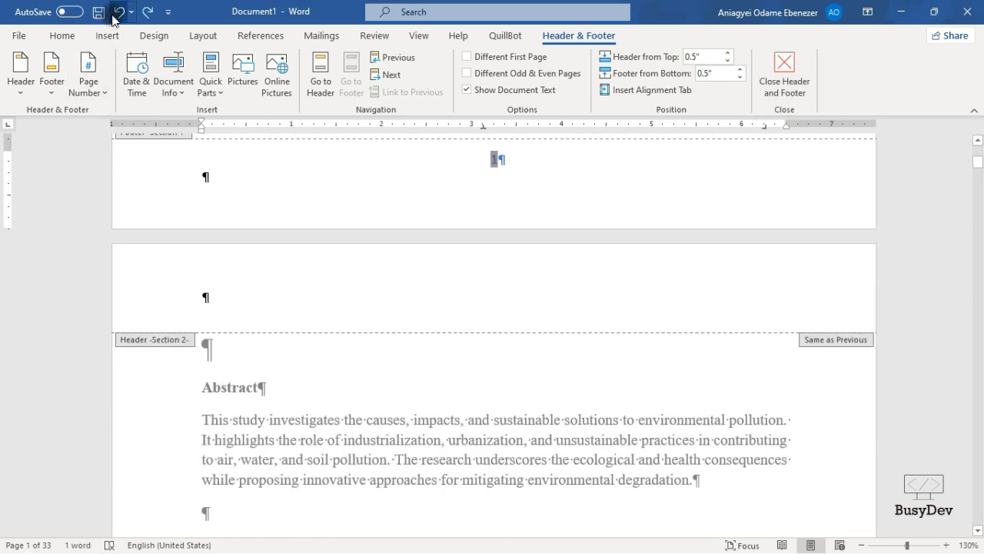
pyautogui.click(115, 13)
pyautogui.scroll(-3, 600, 283)
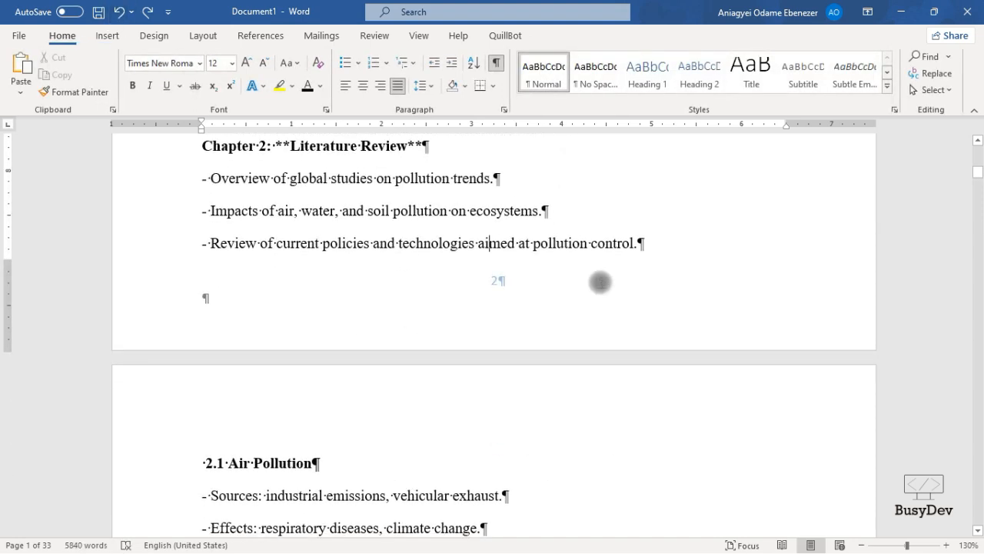
pyautogui.scroll(12, 600, 283)
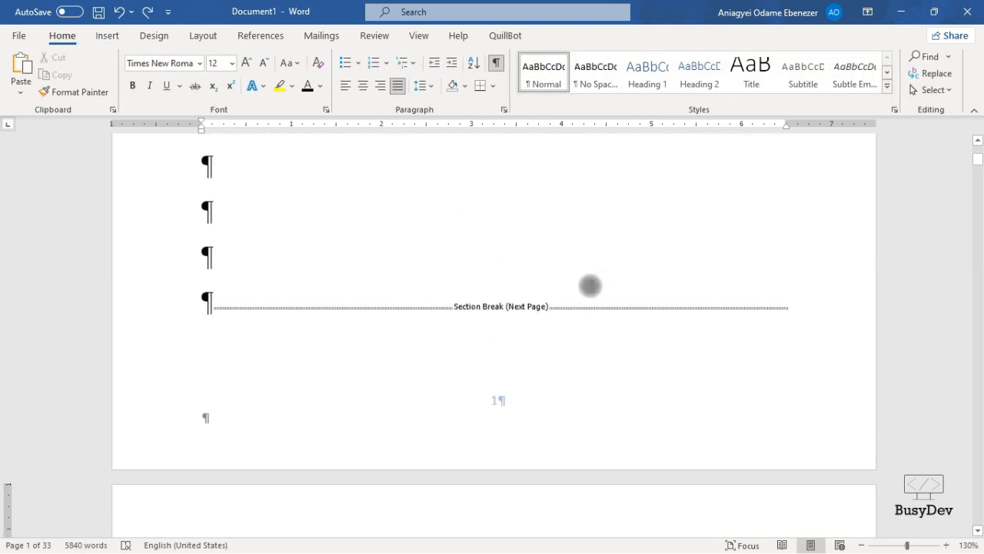
pyautogui.click(115, 13)
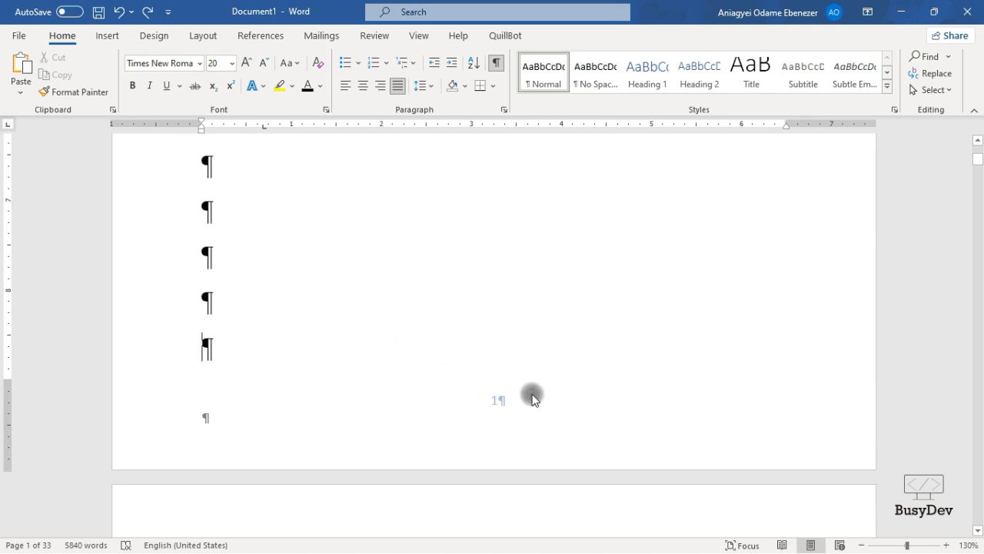
# Open the title page footer, inspect the header and footer labels on the title page and following pages, and close footer editing.
pyautogui.doubleClick(499, 396)
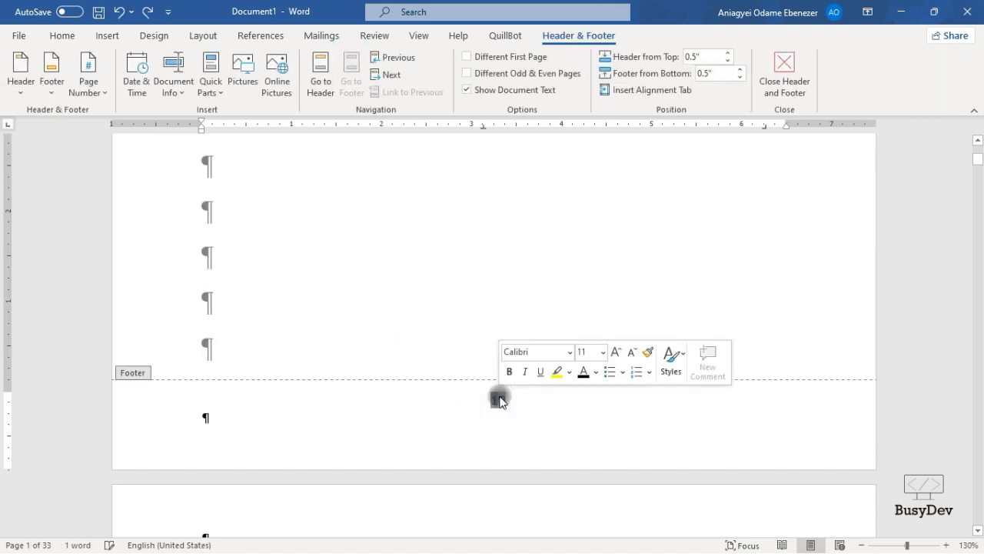
pyautogui.scroll(-12, 544, 400)
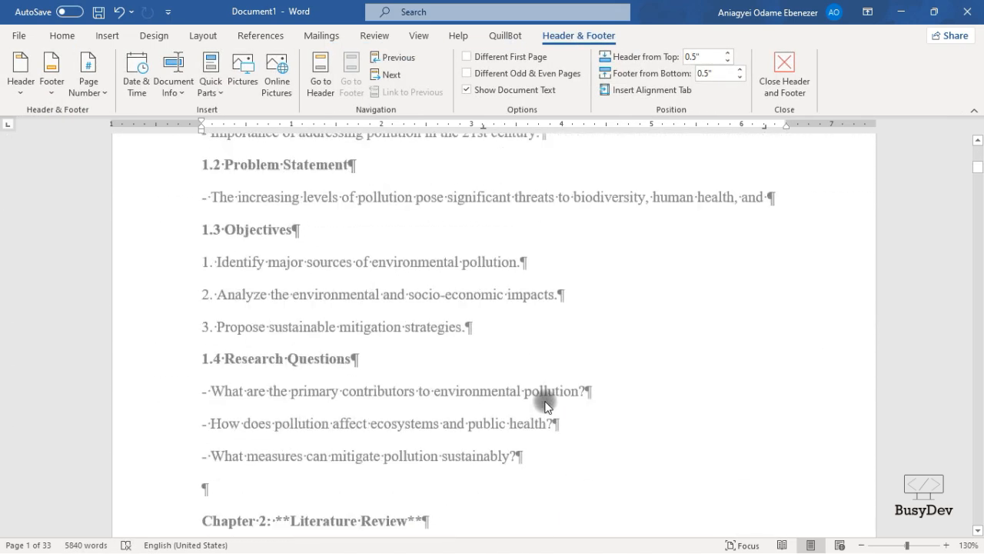
pyautogui.scroll(-15, 458, 428)
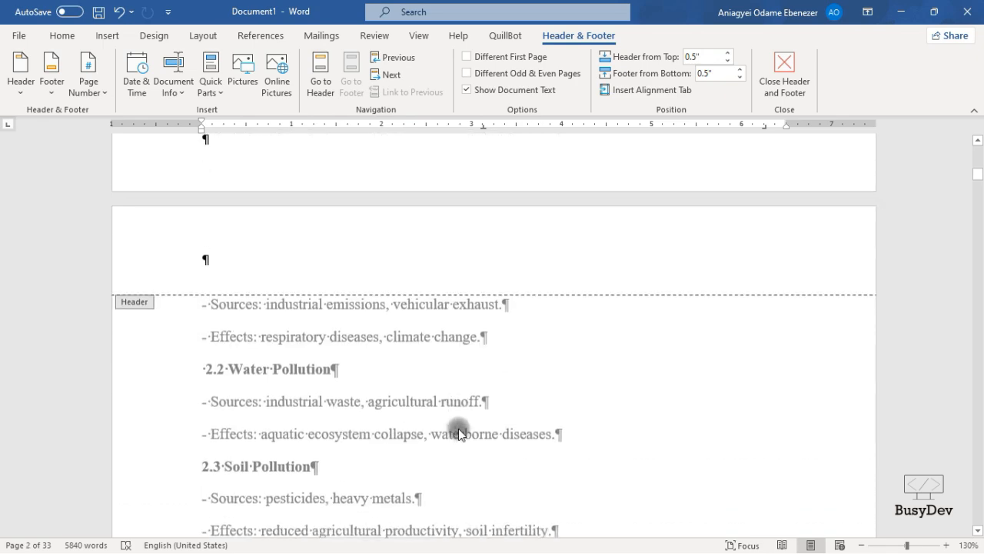
pyautogui.scroll(5, 466, 425)
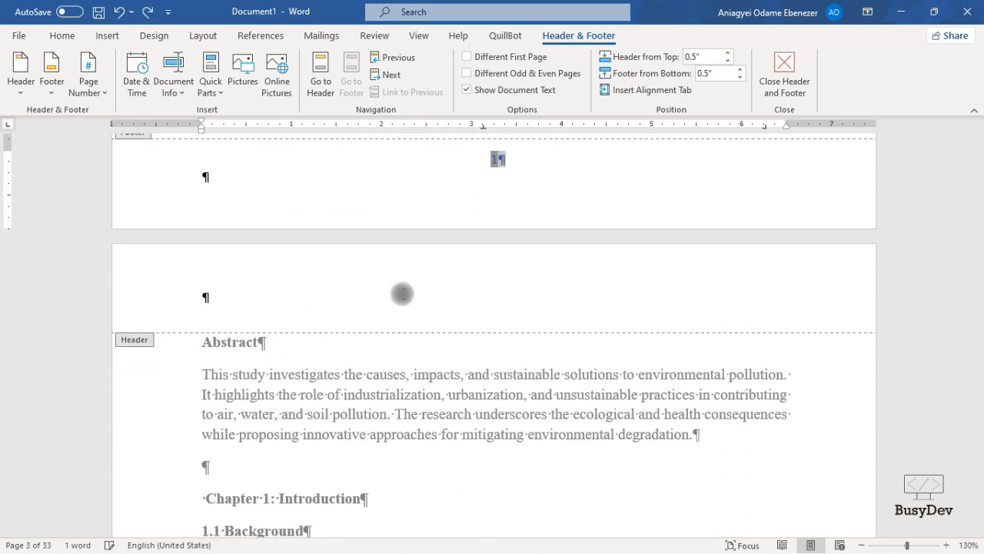
pyautogui.scroll(2, 469, 285)
pyautogui.scroll(10, 488, 283)
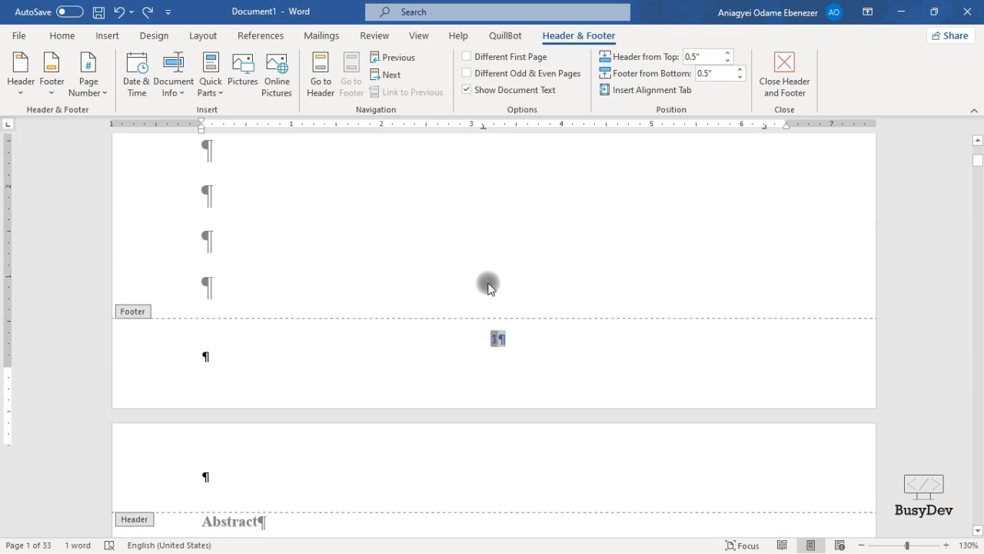
pyautogui.scroll(-3, 502, 285)
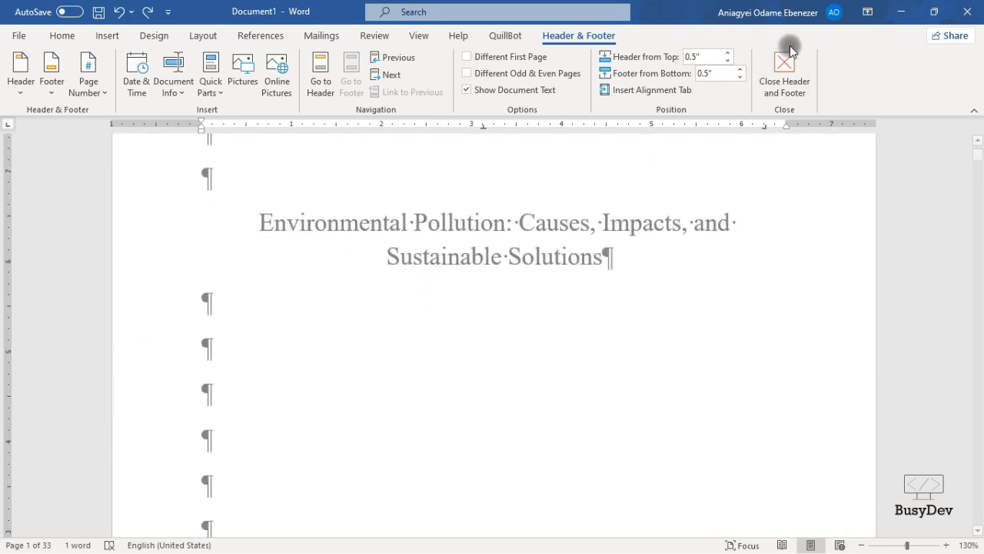
pyautogui.click(784, 65)
# Insert a Next Page section break at the last blank paragraph of the title page, before the Abstract.
pyautogui.scroll(-5, 534, 266)
pyautogui.click(249, 246)
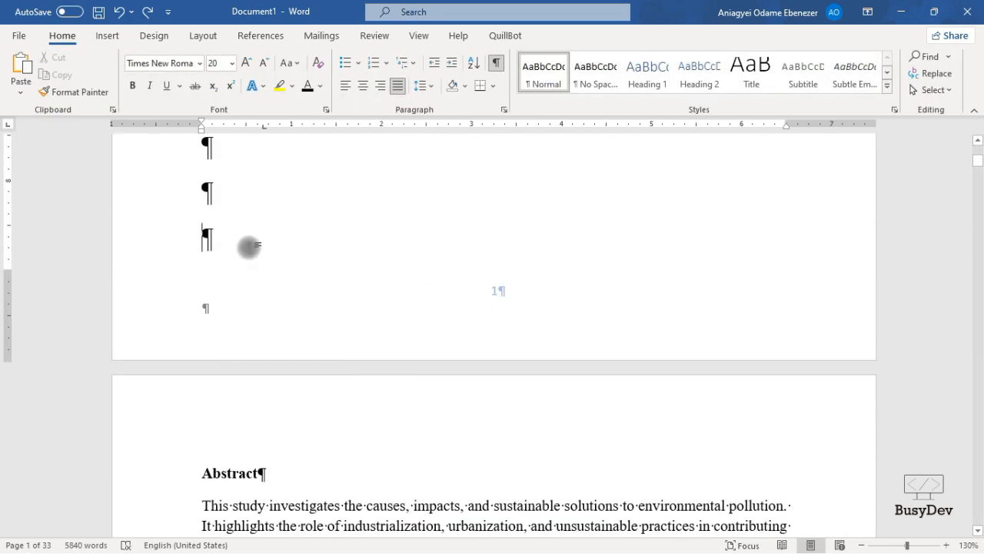
pyautogui.click(203, 35)
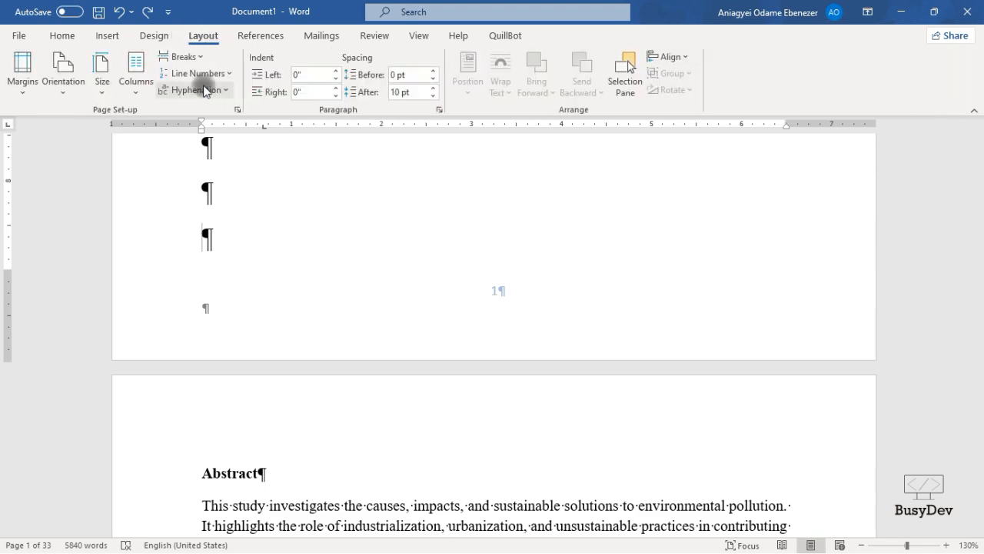
pyautogui.click(172, 56)
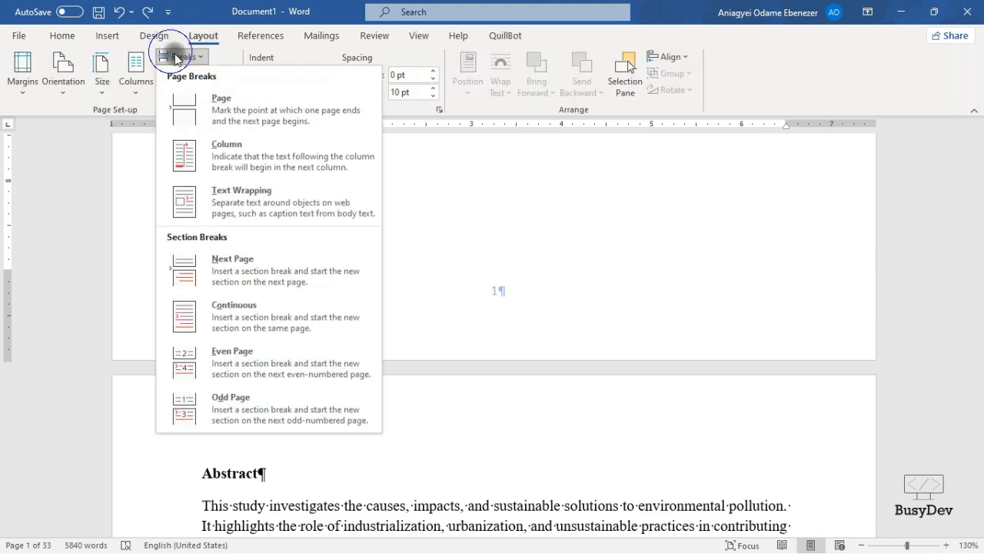
pyautogui.click(229, 250)
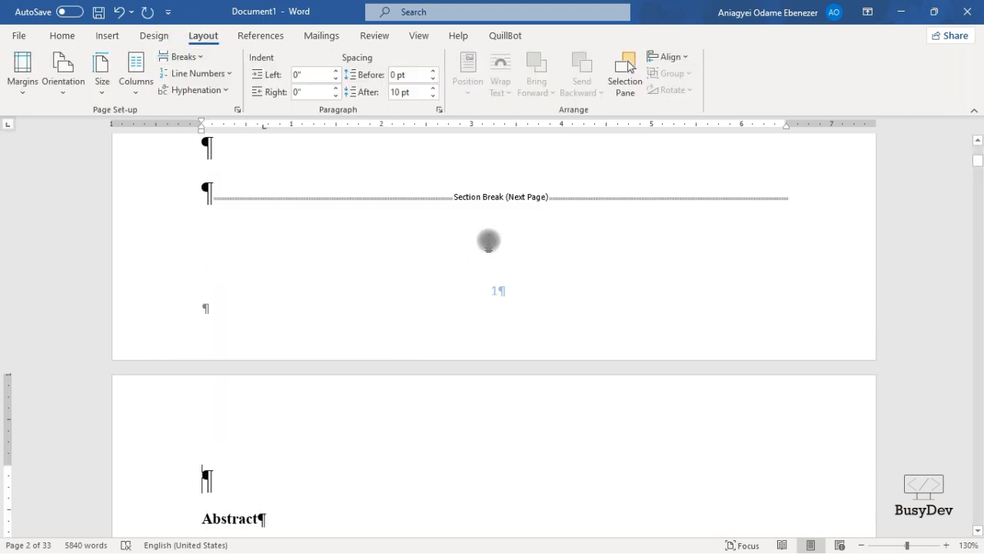
# Unlink the Section 2 footer from the previous section on the page that begins with the Abstract.
pyautogui.scroll(-10, 489, 239)
pyautogui.scroll(-5, 488, 239)
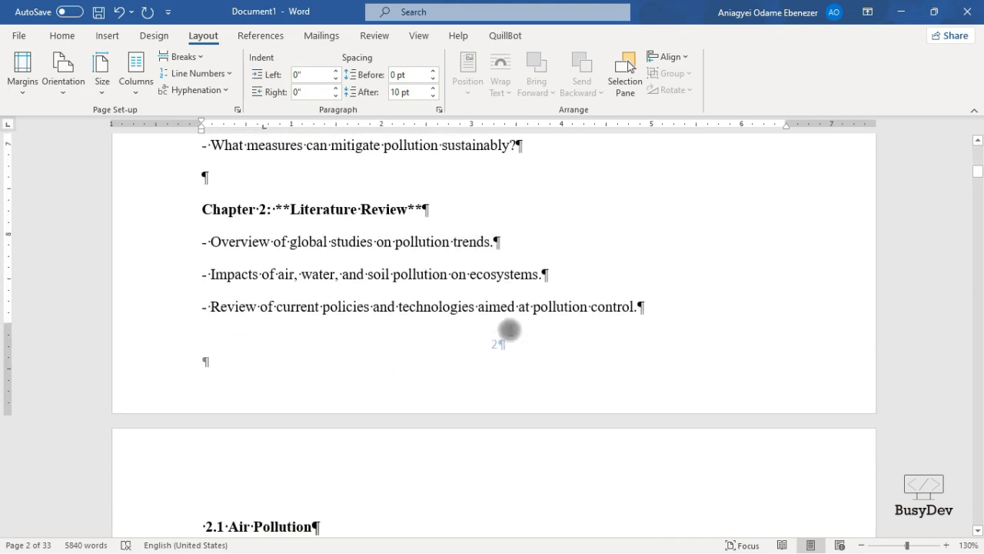
pyautogui.doubleClick(496, 348)
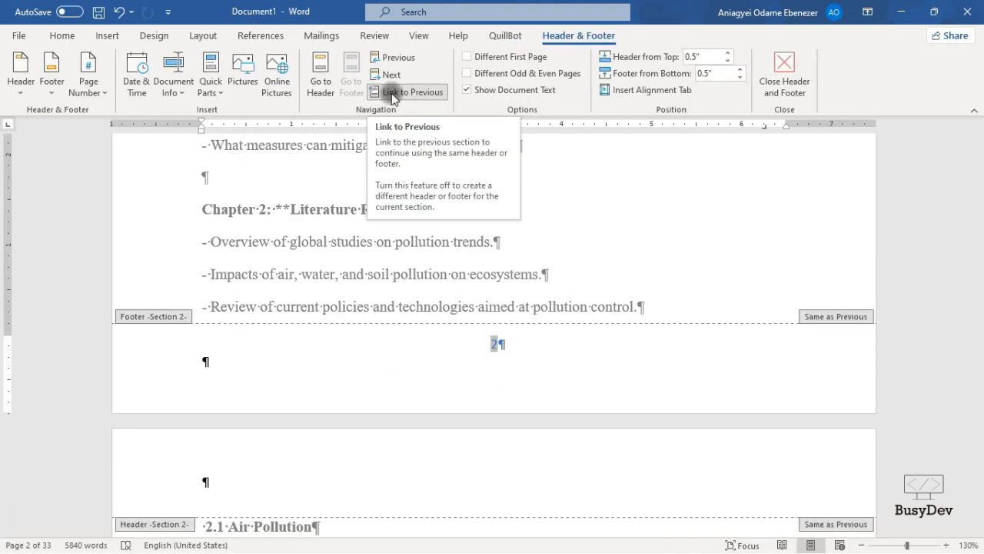
pyautogui.click(391, 93)
# Delete the page number from the Section 1 footer on the title page.
pyautogui.scroll(15, 495, 256)
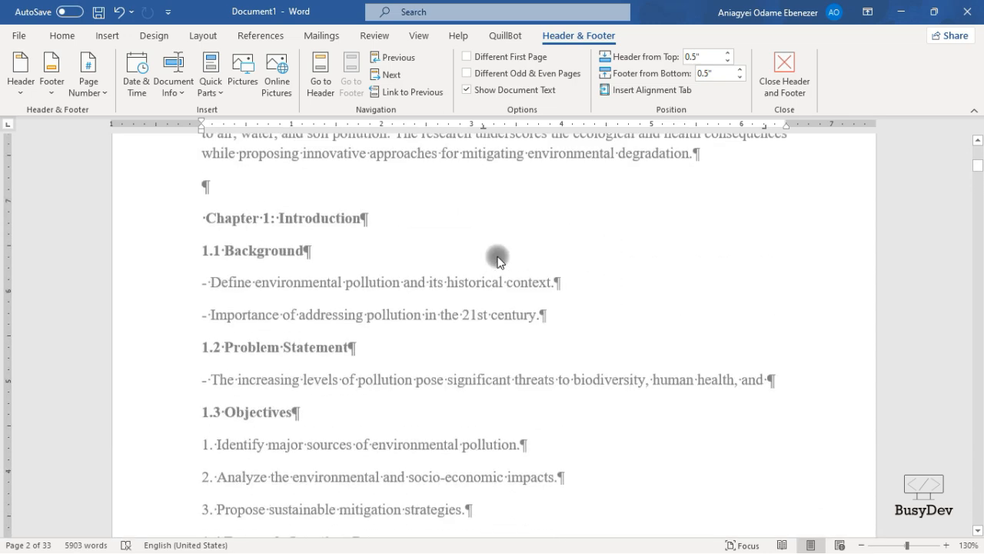
pyautogui.scroll(4, 497, 256)
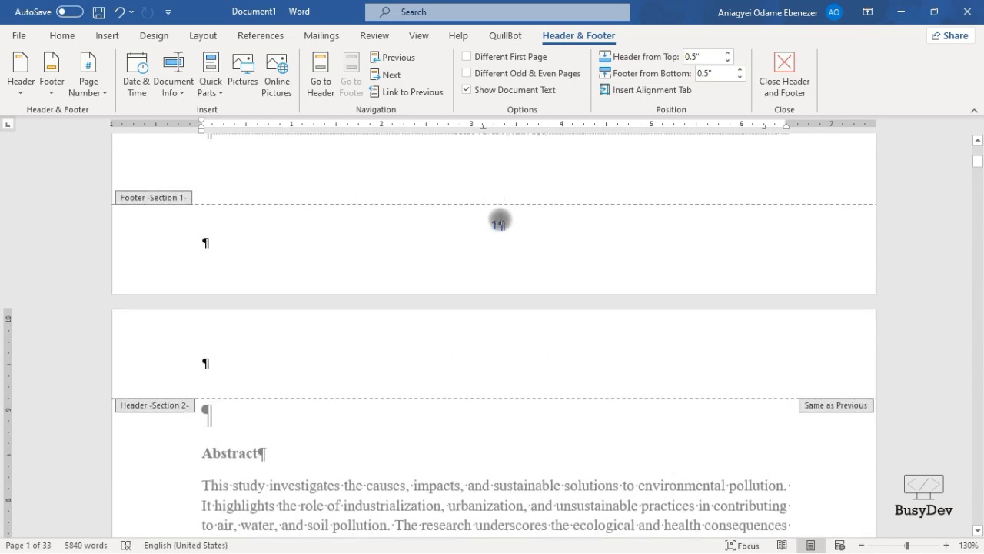
pyautogui.click(499, 222)
# Format the Section 2 page numbers as uppercase Roman numerals (I, II, III, ...) and start the numbering at I.
pyautogui.scroll(-5, 500, 222)
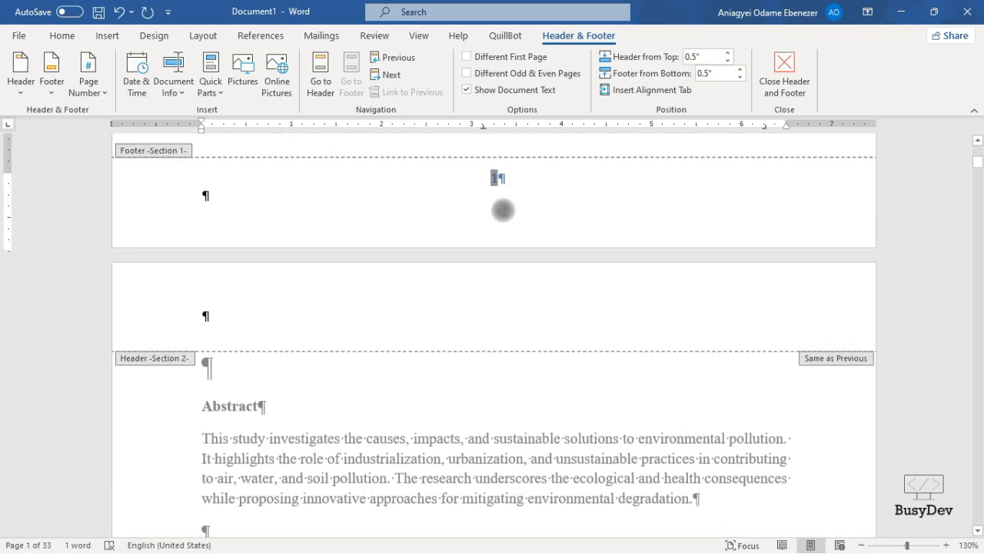
pyautogui.scroll(-10, 501, 213)
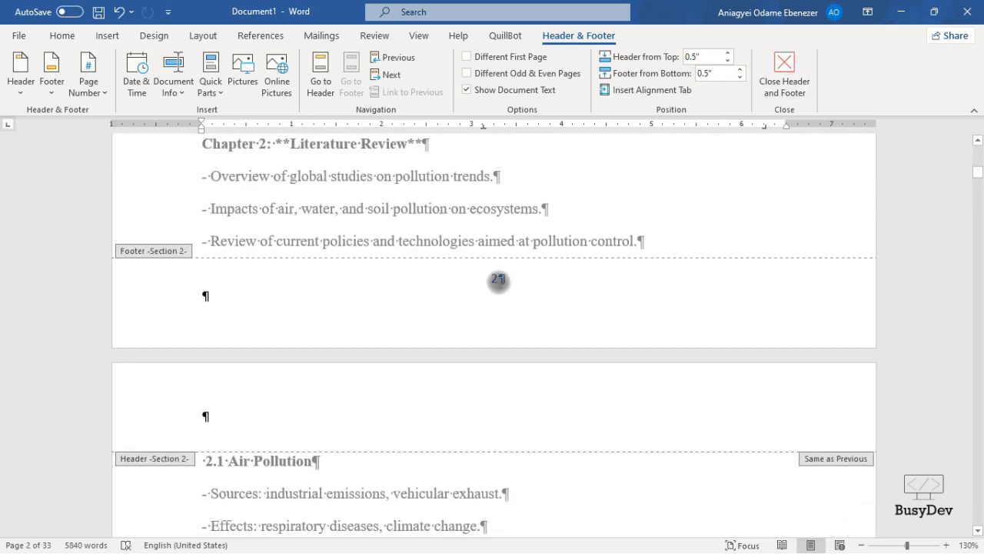
pyautogui.click(498, 280)
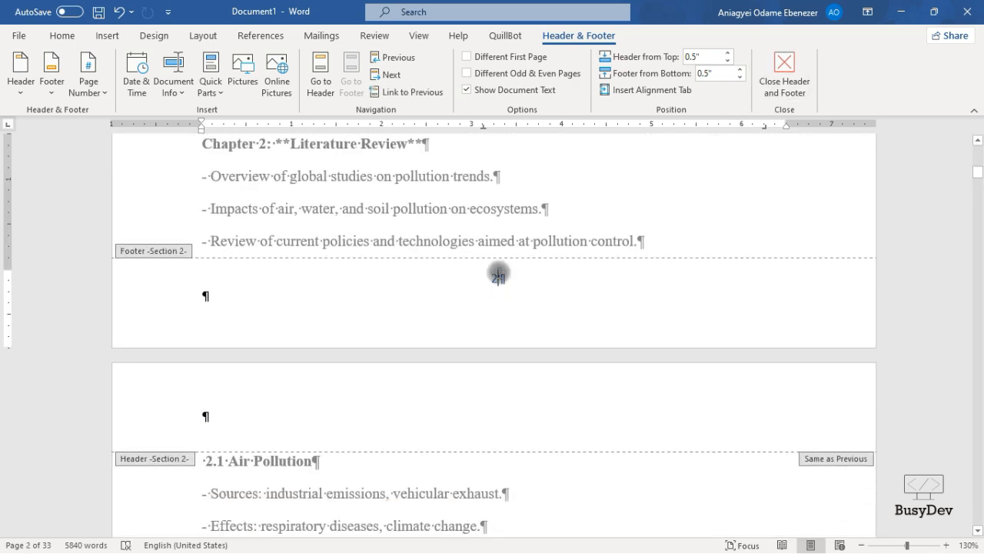
pyautogui.click(91, 80)
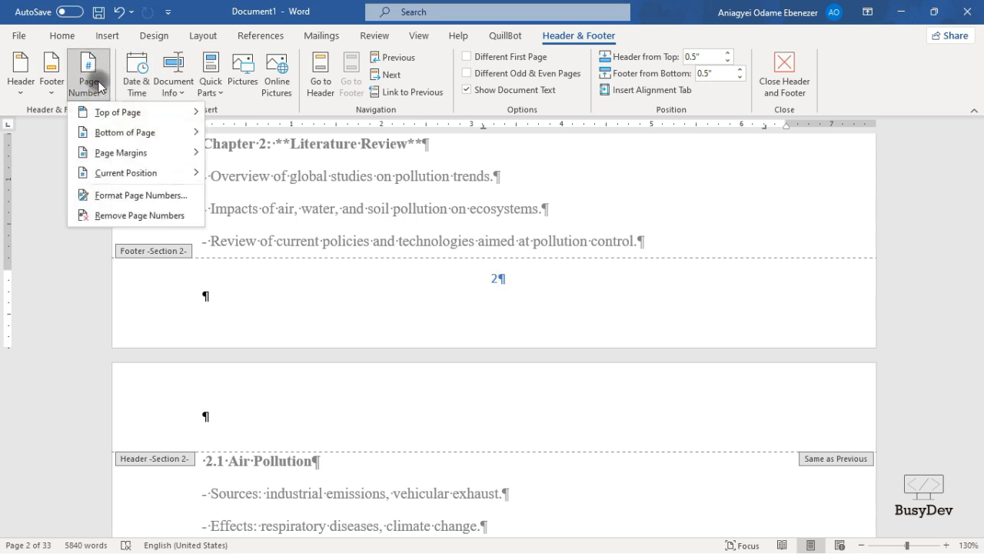
pyautogui.click(146, 197)
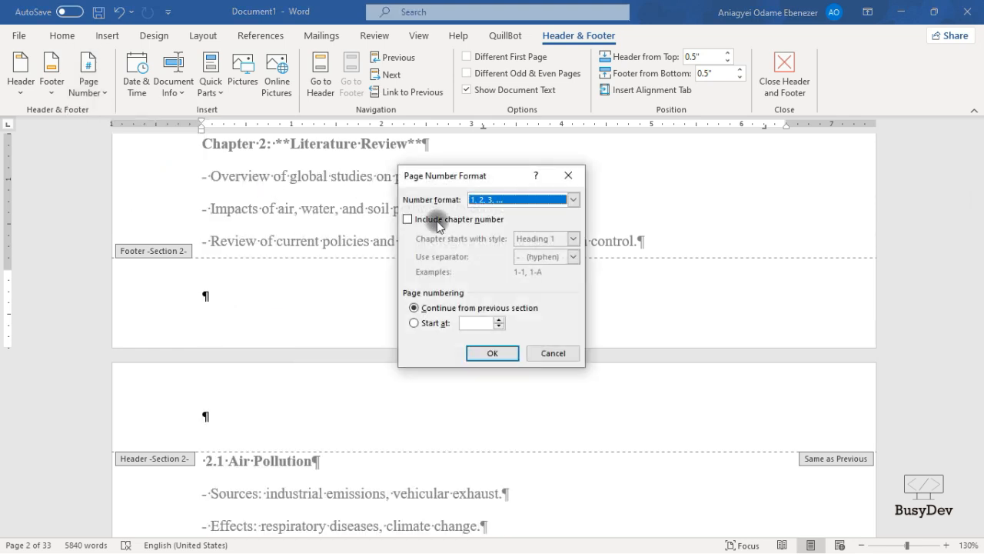
pyautogui.click(574, 200)
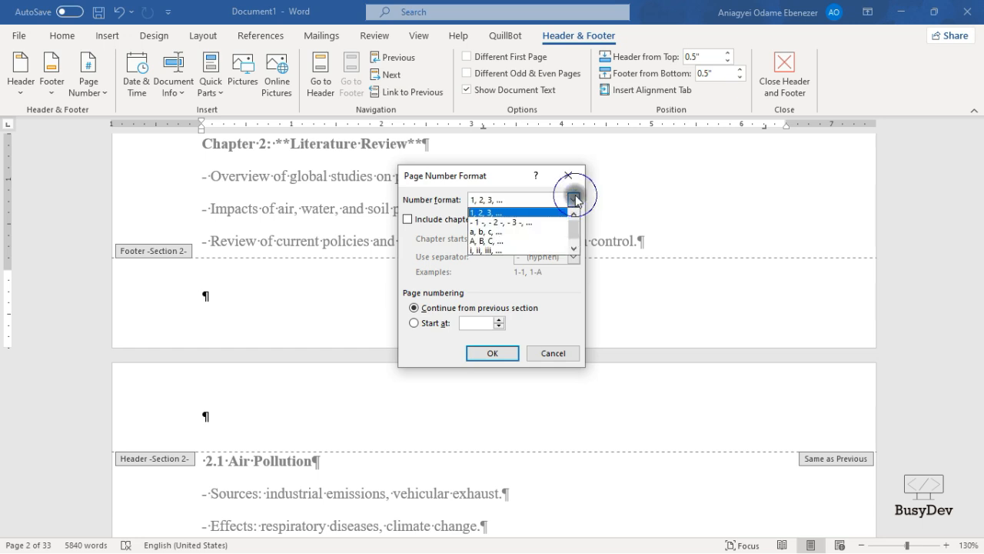
pyautogui.scroll(-1, 527, 239)
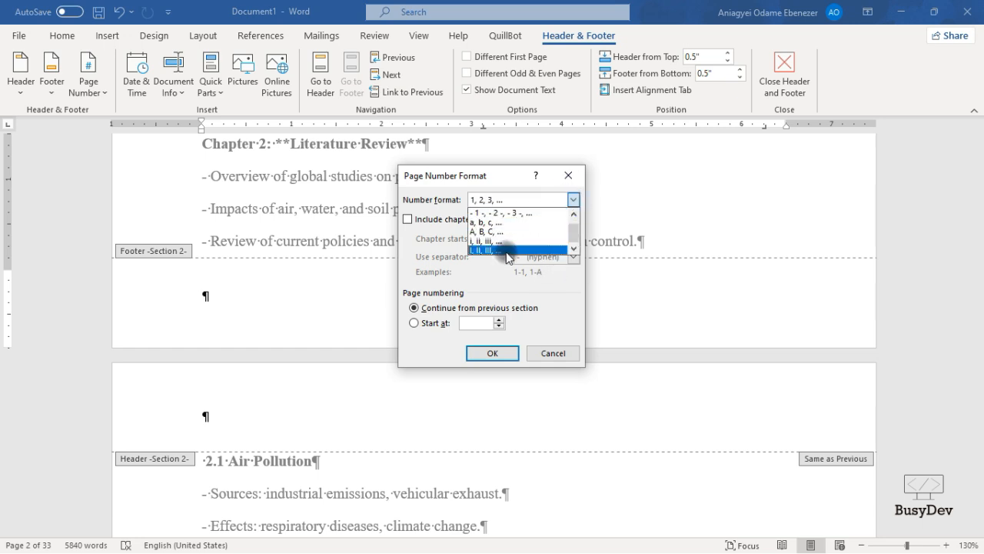
pyautogui.click(506, 251)
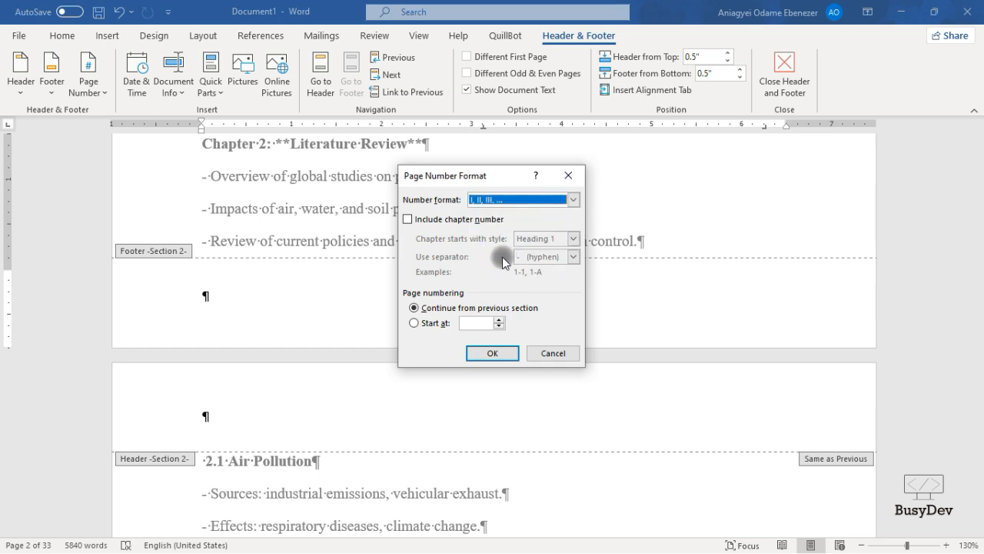
pyautogui.click(427, 325)
pyautogui.click(465, 323)
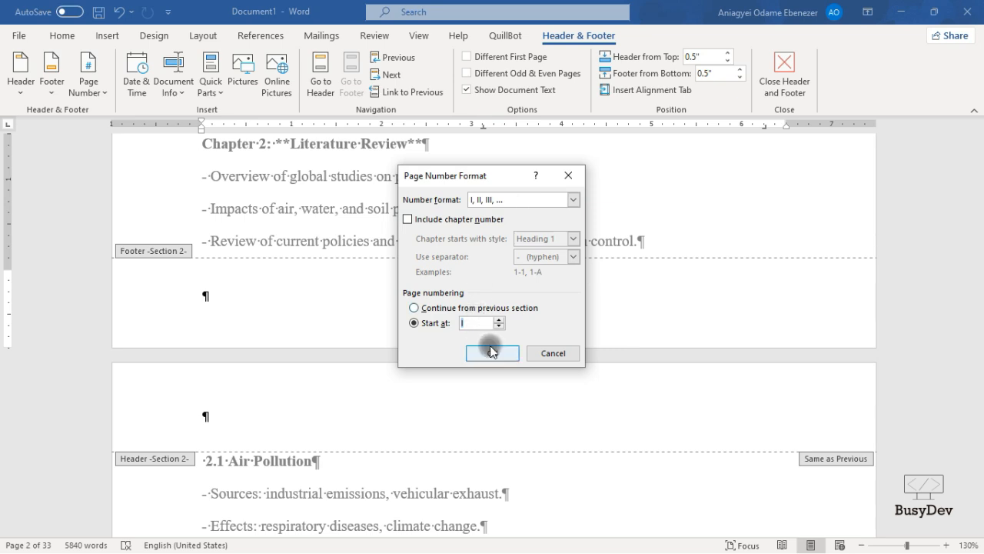
pyautogui.click(490, 353)
# Close footer editing and check the footers of the title page and the Abstract page.
pyautogui.scroll(3, 500, 323)
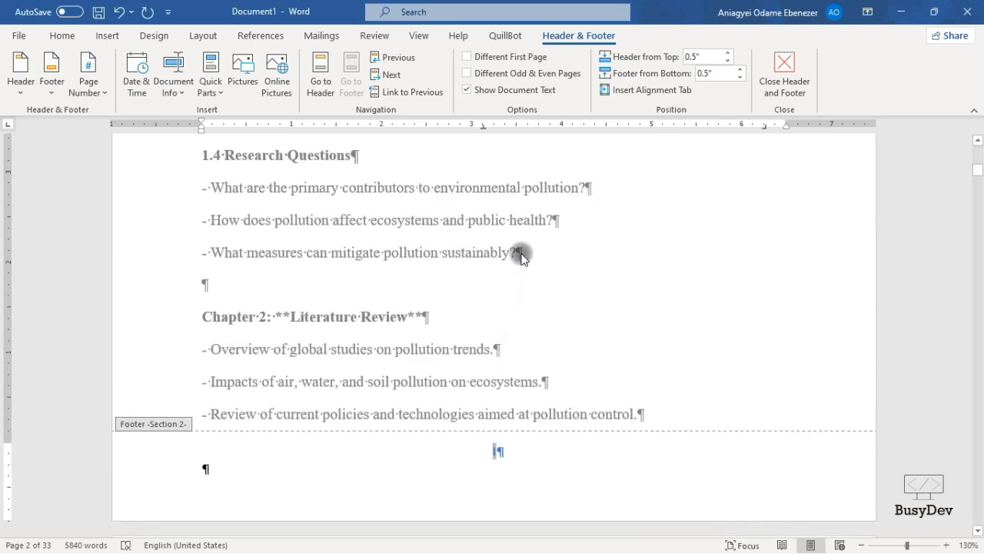
pyautogui.scroll(10, 562, 244)
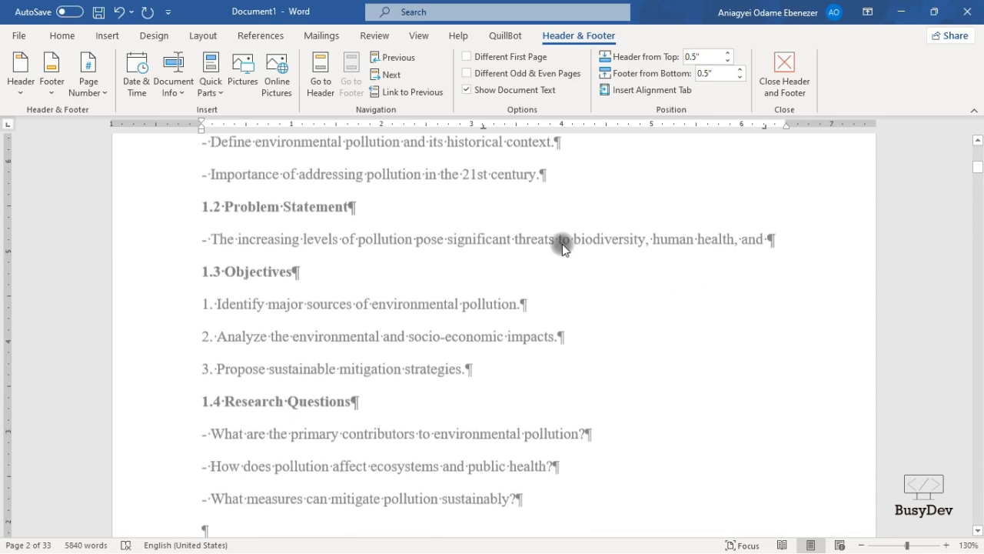
pyautogui.click(779, 77)
pyautogui.scroll(3, 636, 223)
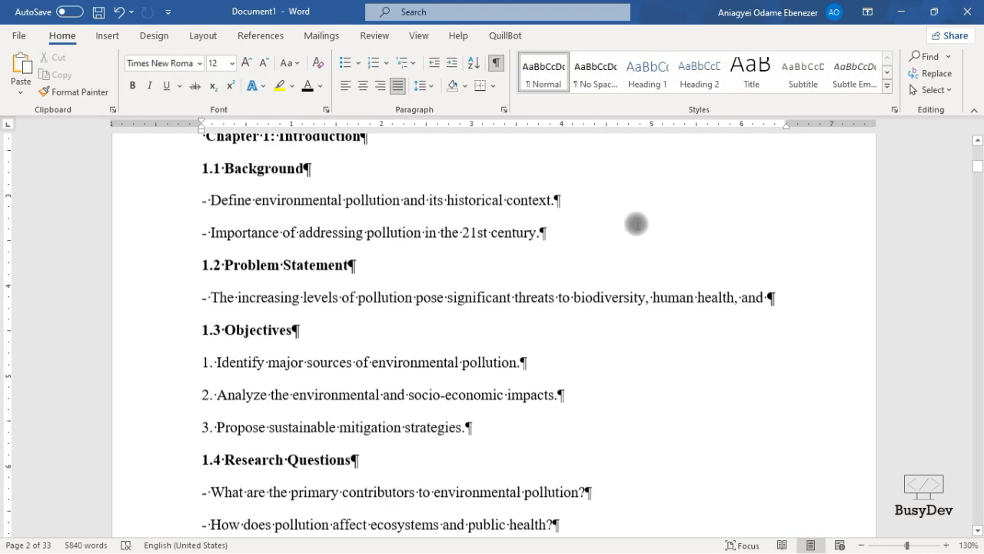
pyautogui.scroll(10, 636, 223)
pyautogui.scroll(-3, 635, 223)
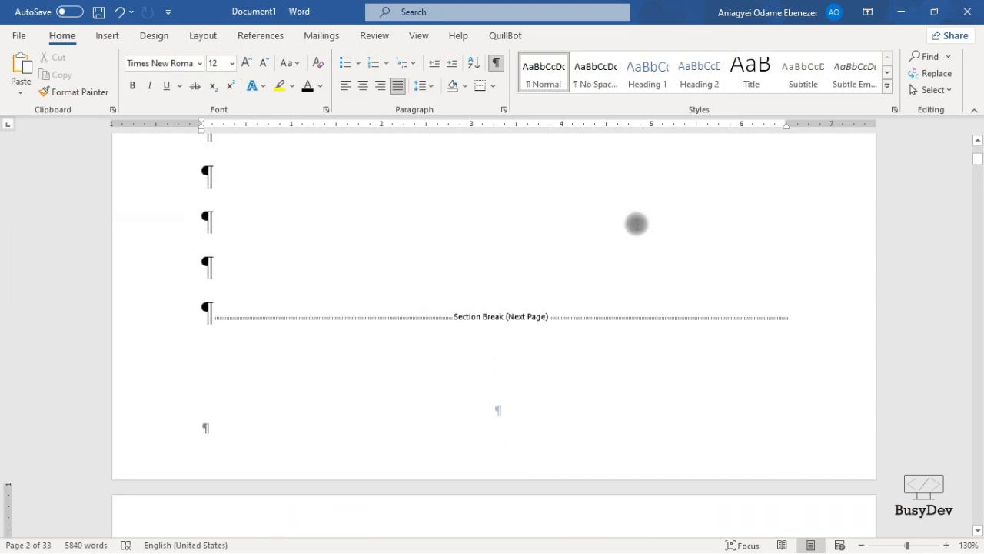
pyautogui.scroll(-15, 508, 381)
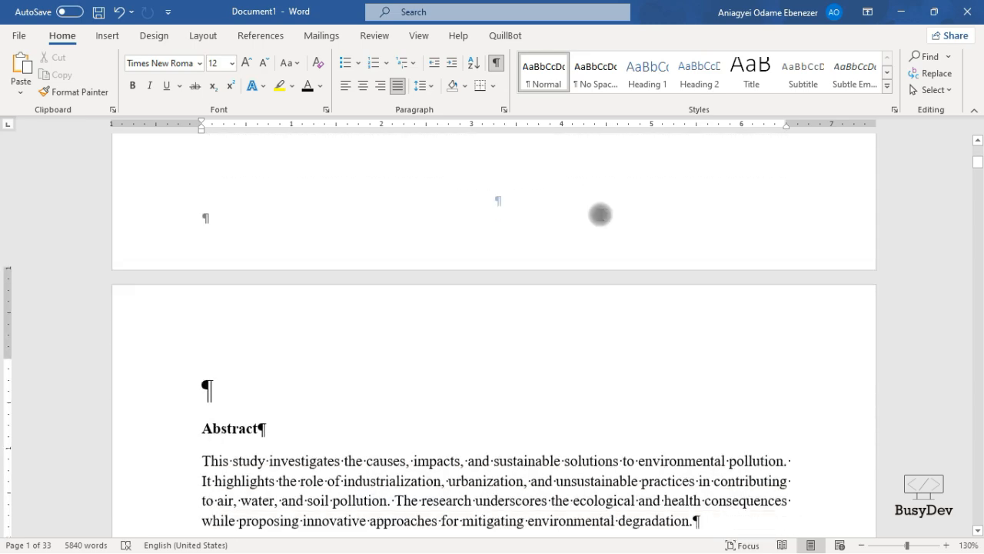
pyautogui.scroll(-3, 592, 225)
pyautogui.scroll(2, 537, 184)
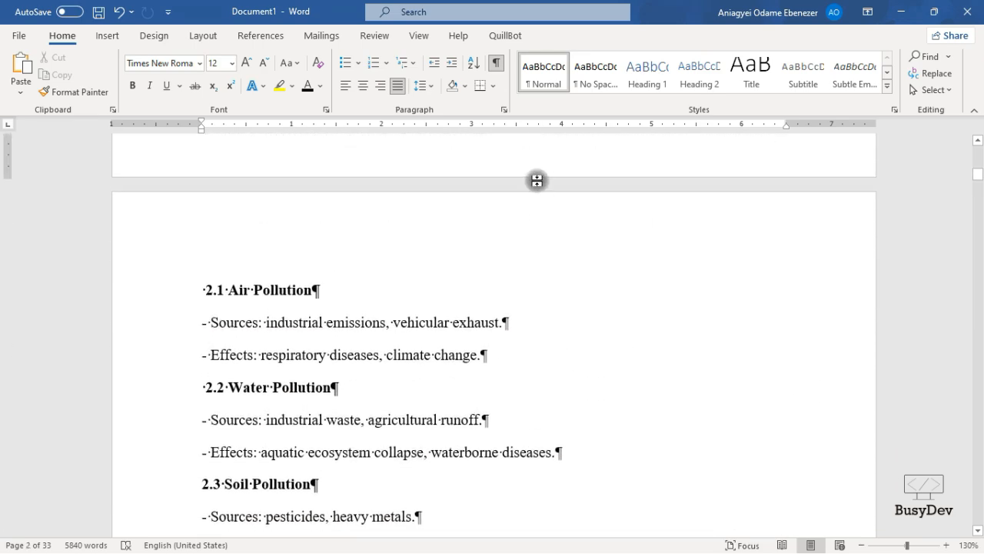
# Check the page number format in the footers of the remaining Section 2 pages, past the References and Appendices.
pyautogui.scroll(-15, 518, 200)
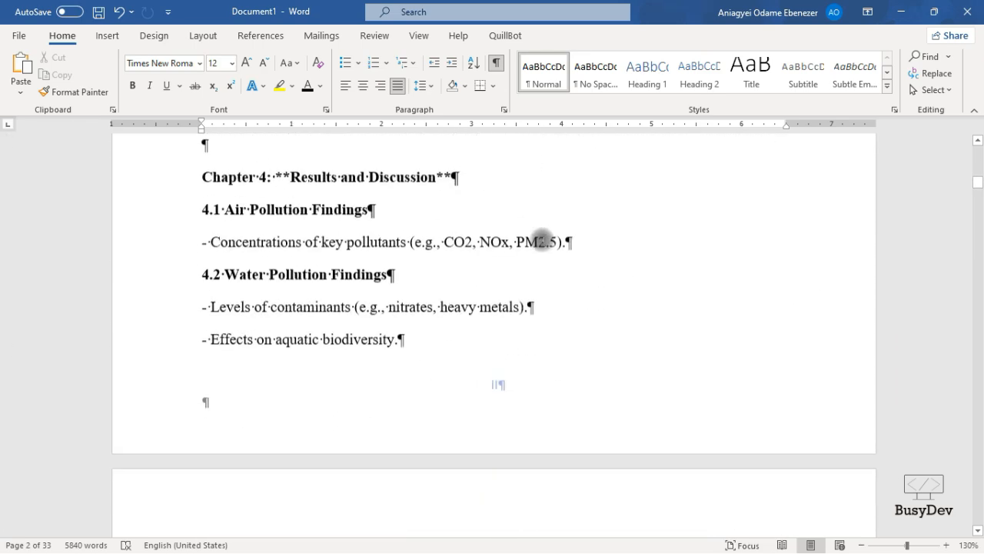
pyautogui.scroll(-15, 542, 240)
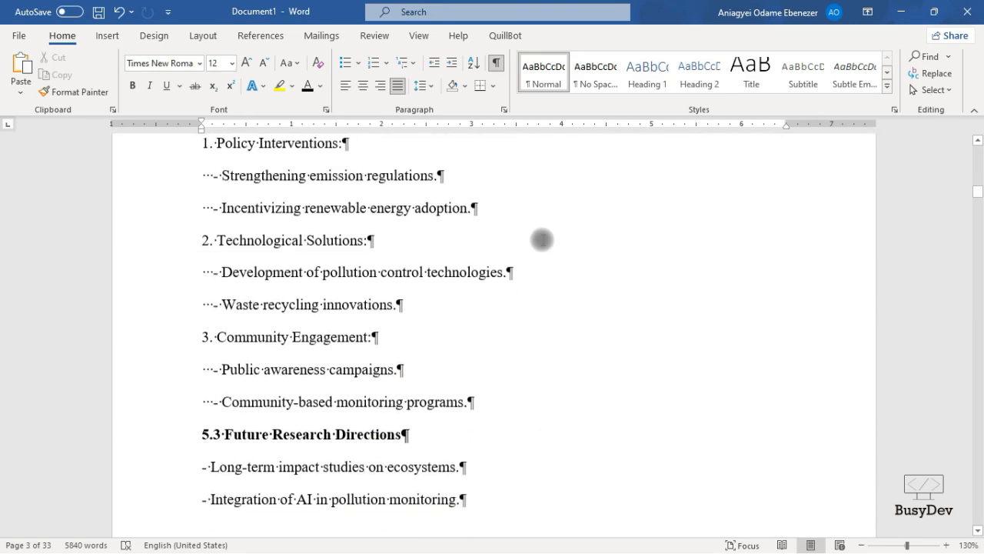
pyautogui.scroll(-12, 540, 261)
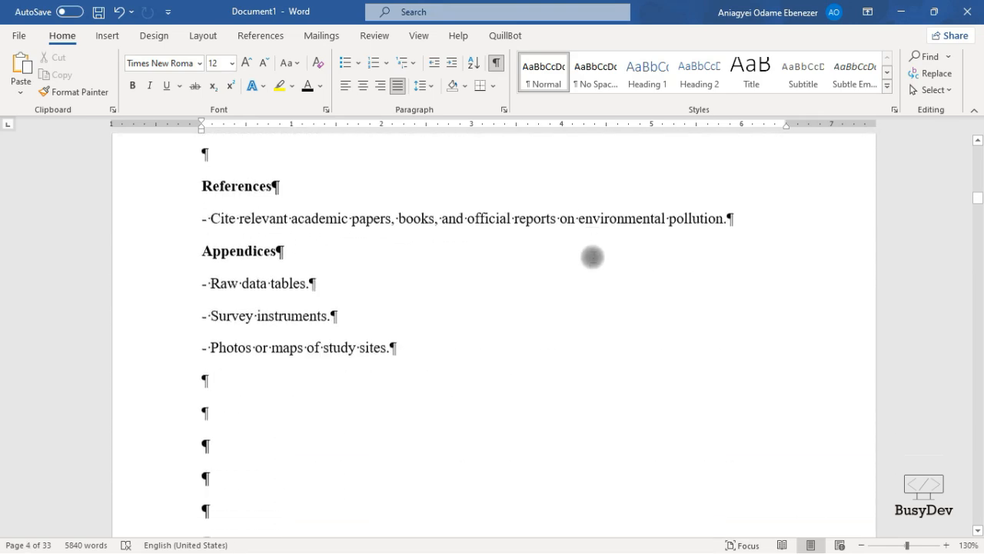
pyautogui.scroll(-6, 510, 242)
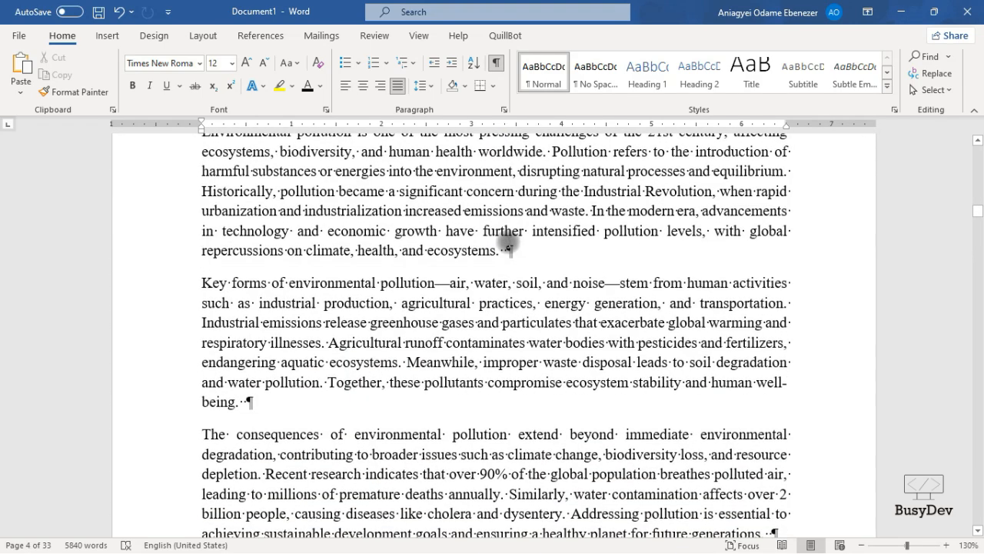
pyautogui.scroll(5, 571, 237)
pyautogui.scroll(-12, 728, 341)
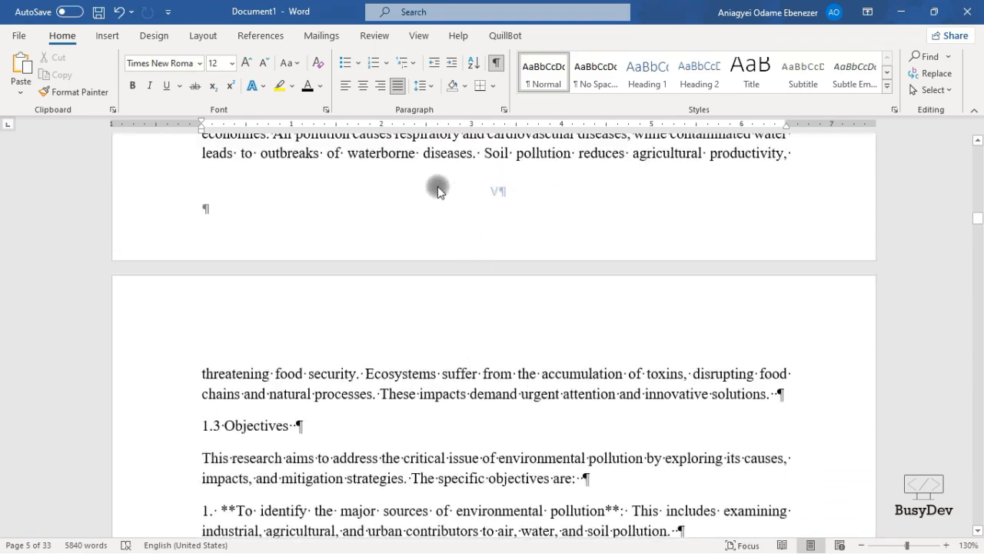
pyautogui.scroll(-10, 604, 226)
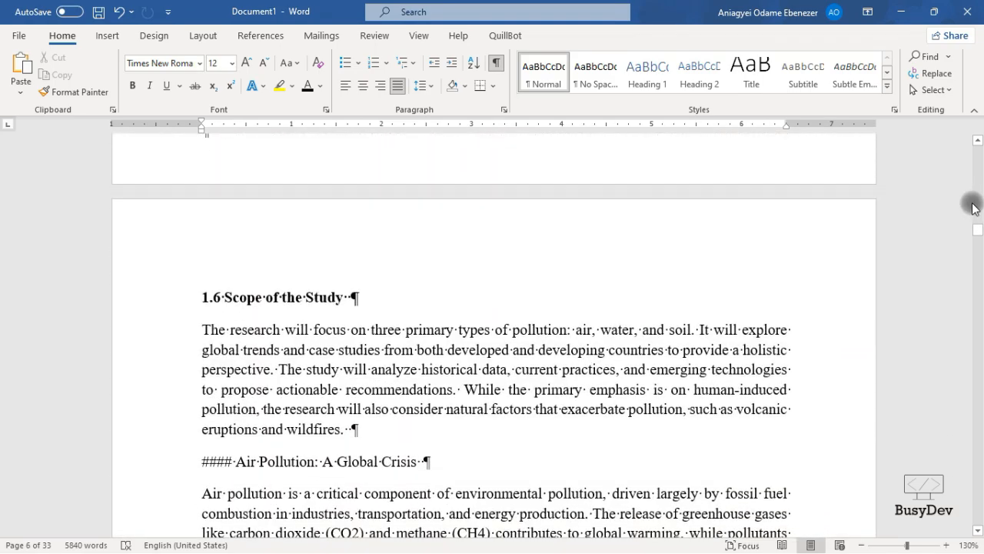
# Check the footer numbering on the document's last page and look back through the preliminary pages up to Chapter 1.
pyautogui.moveTo(979, 233); pyautogui.dragTo(979, 510)
pyautogui.scroll(-10, 626, 253)
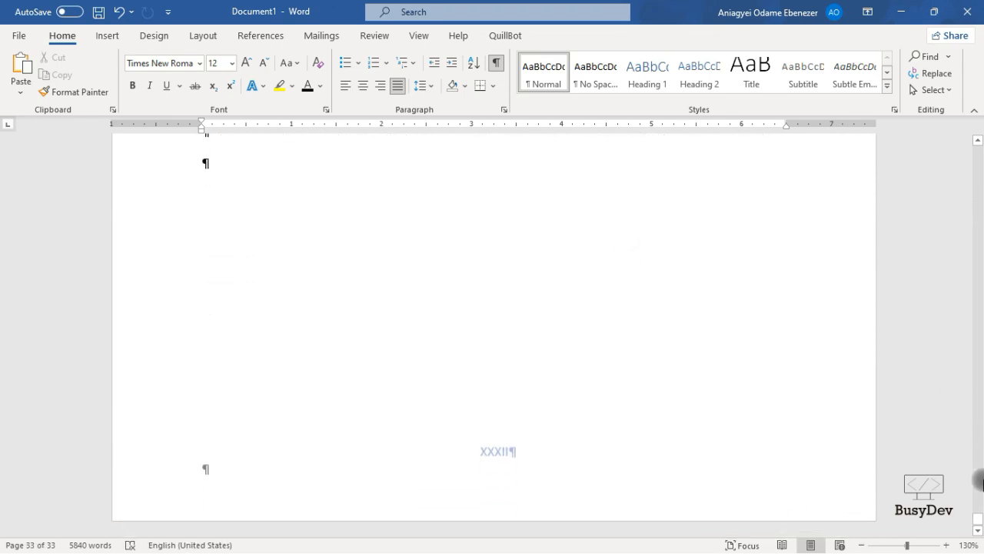
pyautogui.moveTo(978, 520); pyautogui.dragTo(969, 147)
pyautogui.scroll(-5, 657, 241)
pyautogui.scroll(-15, 660, 244)
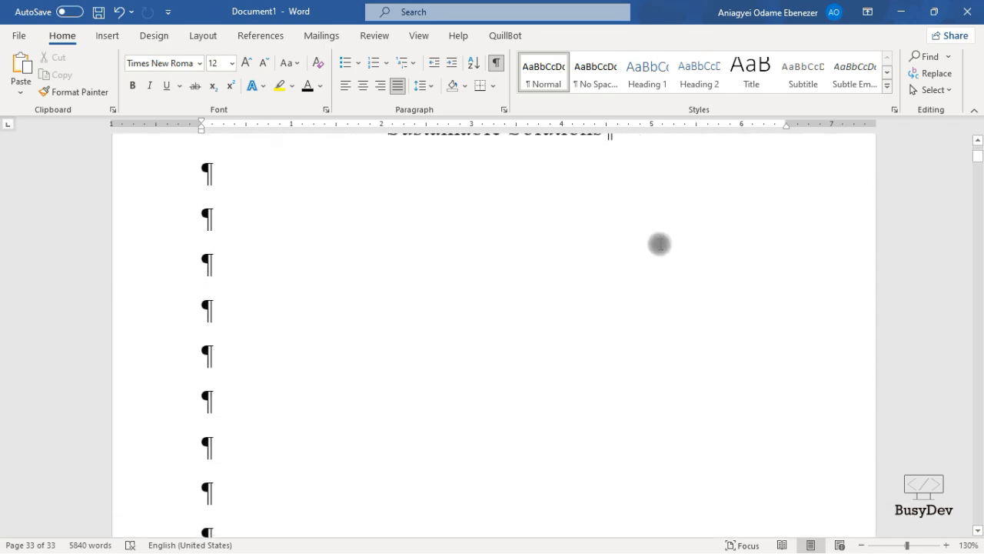
pyautogui.scroll(-15, 649, 313)
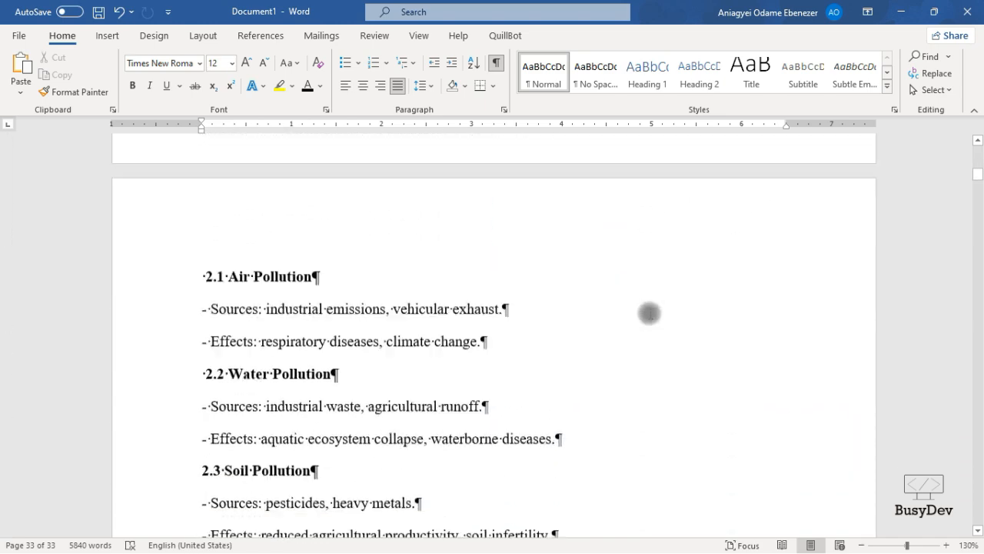
pyautogui.scroll(-15, 649, 311)
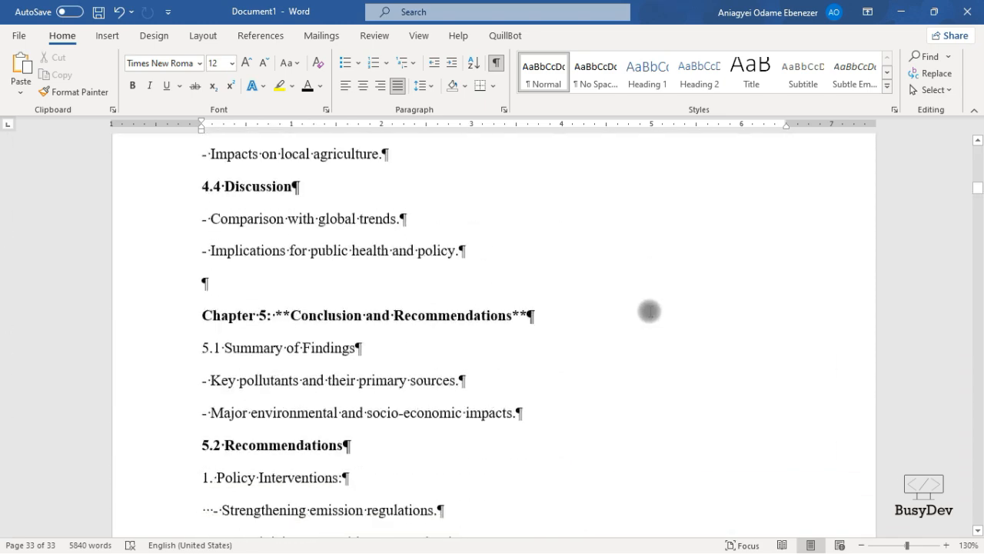
pyautogui.scroll(-10, 648, 311)
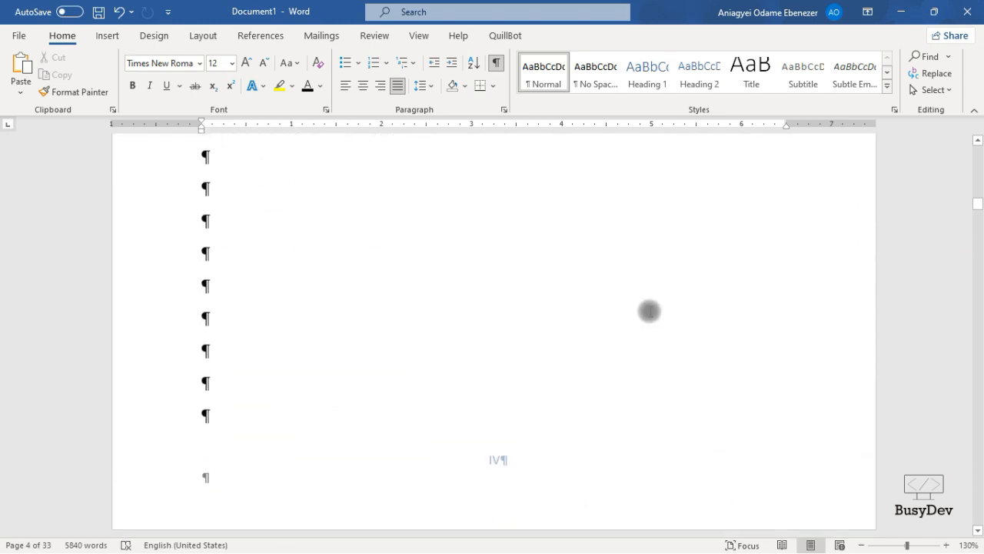
# Insert a Next Page section break in the last empty paragraph of the page before Chapter 1.
pyautogui.scroll(4, 613, 315)
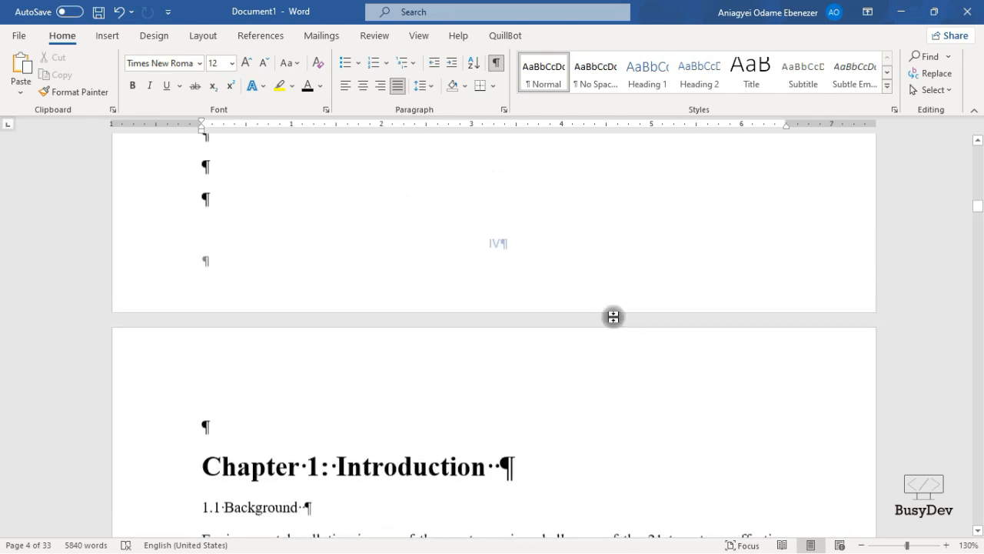
pyautogui.click(381, 202)
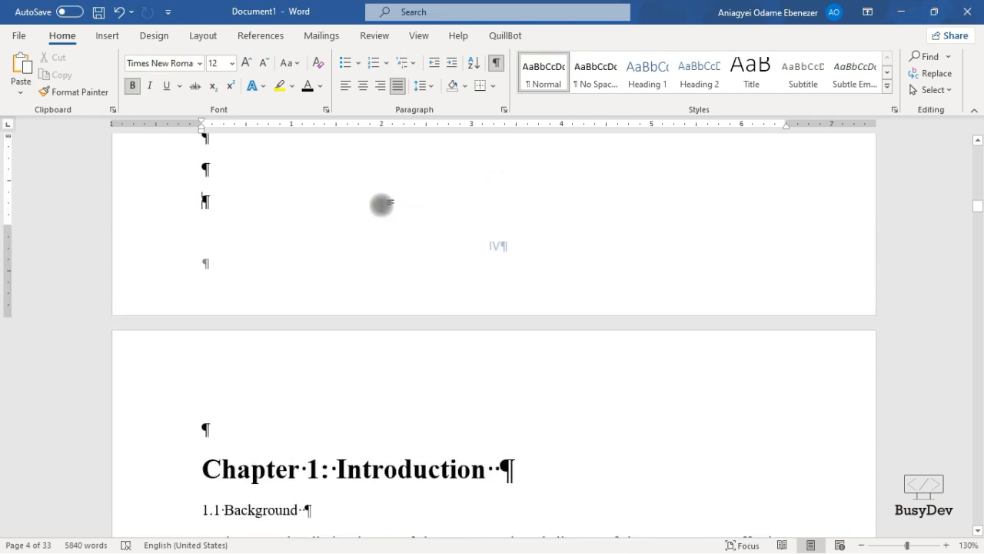
pyautogui.click(199, 37)
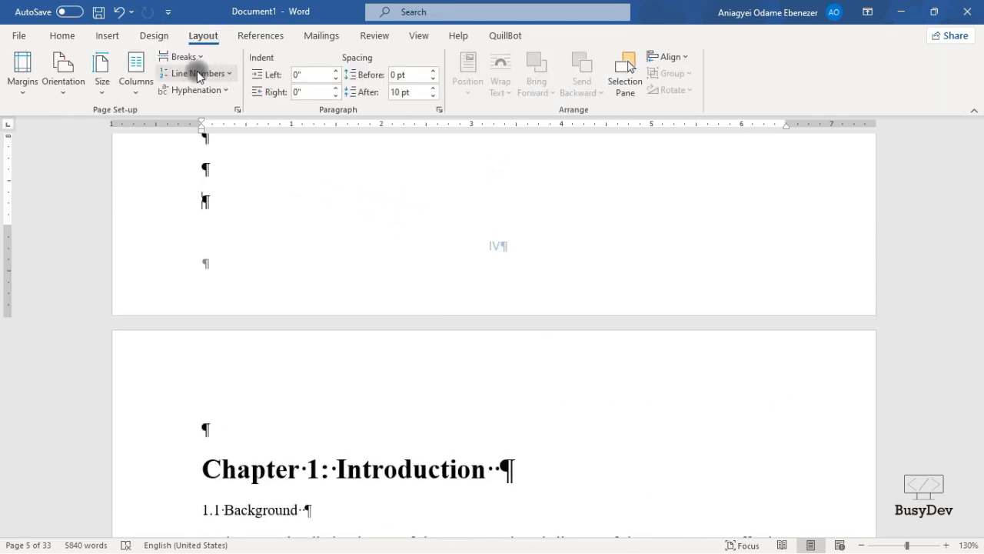
pyautogui.click(176, 57)
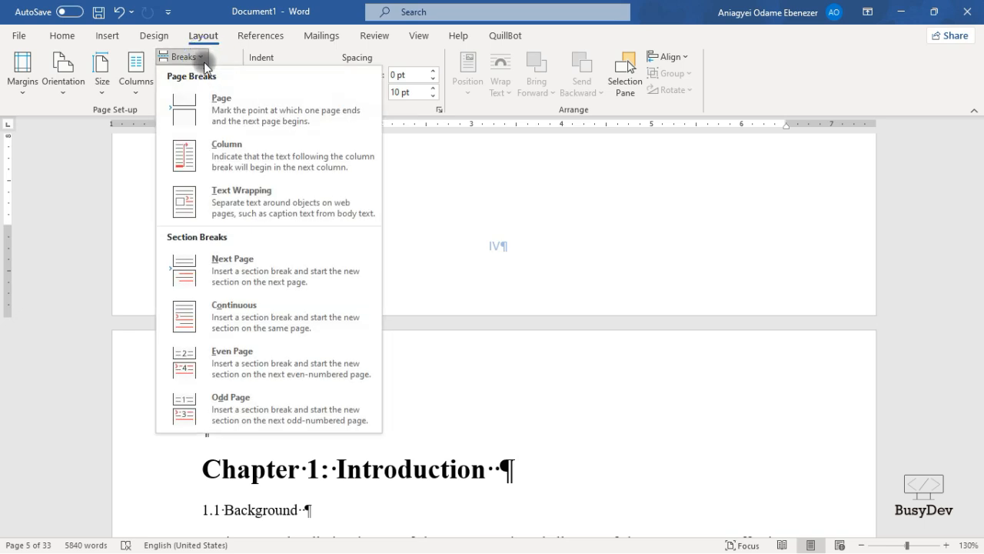
pyautogui.click(283, 274)
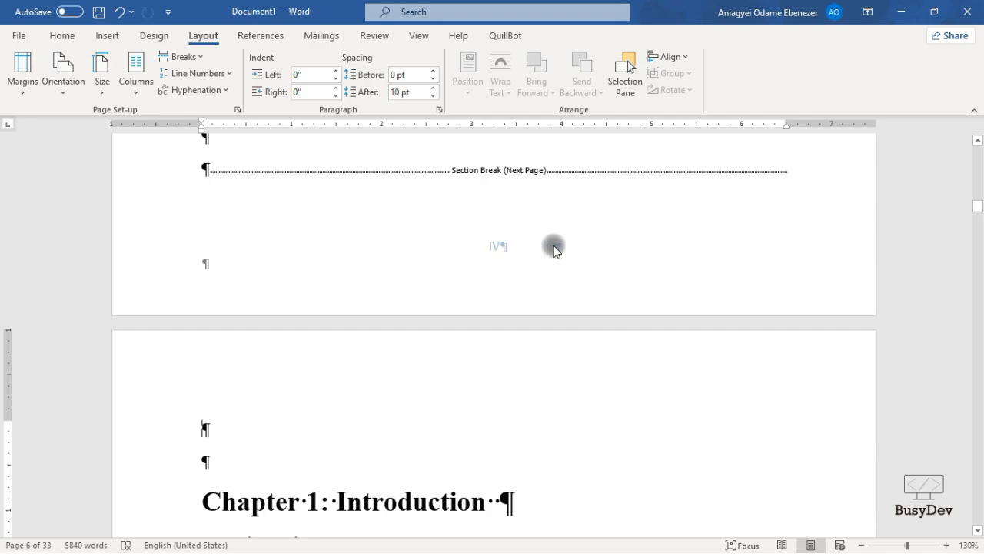
# Unlink the Section 3 footer, on the first page of Chapter 1, from the previous section.
pyautogui.scroll(-15, 553, 246)
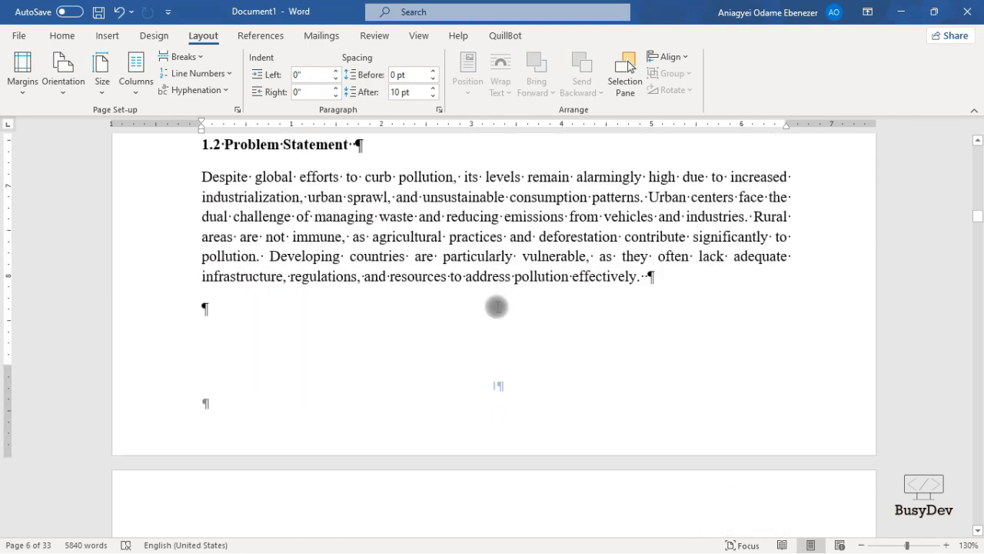
pyautogui.doubleClick(498, 390)
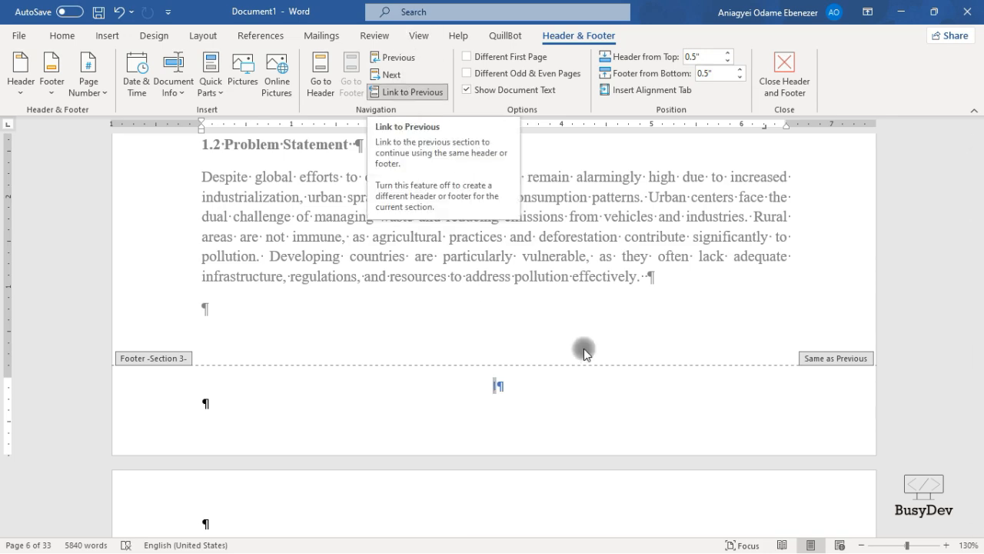
pyautogui.scroll(10, 569, 316)
pyautogui.scroll(4, 556, 304)
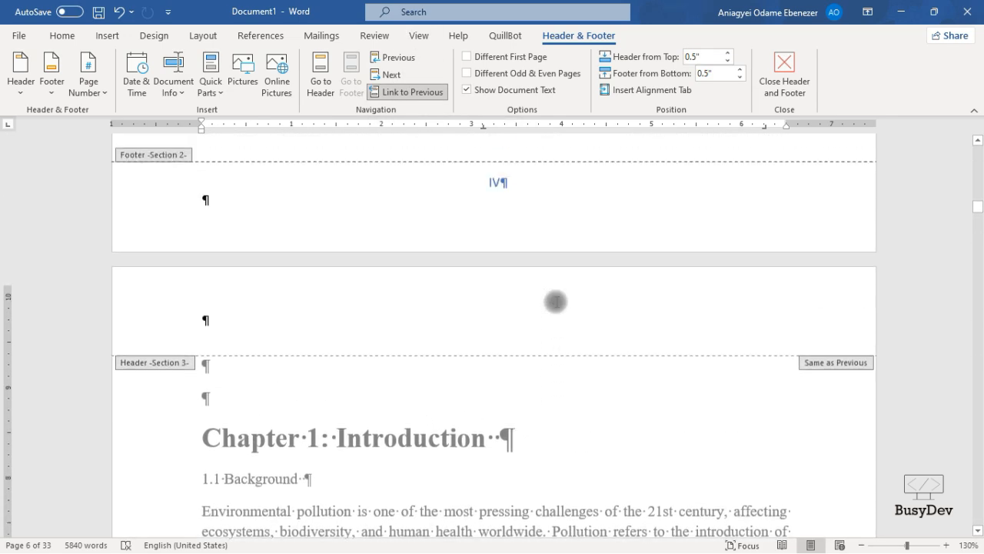
pyautogui.scroll(-12, 556, 302)
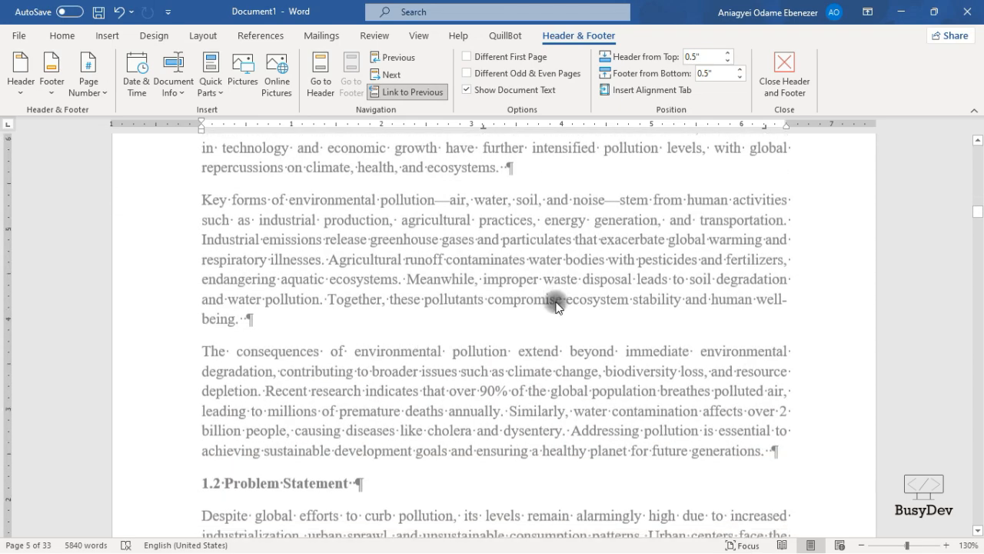
pyautogui.click(407, 91)
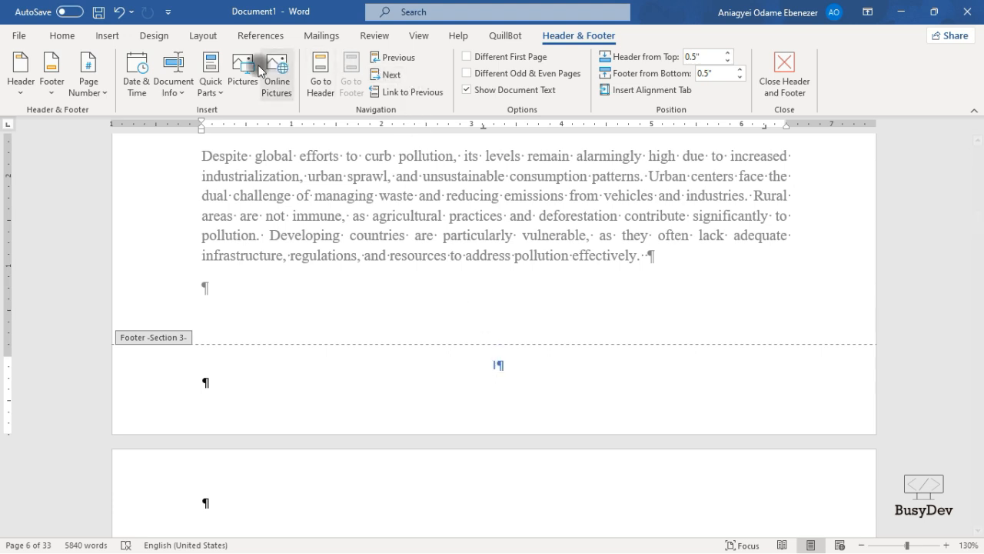
# Format the Section 3 page numbers as Arabic numerals (1, 2, 3, ...) and start the numbering at 1.
pyautogui.click(88, 70)
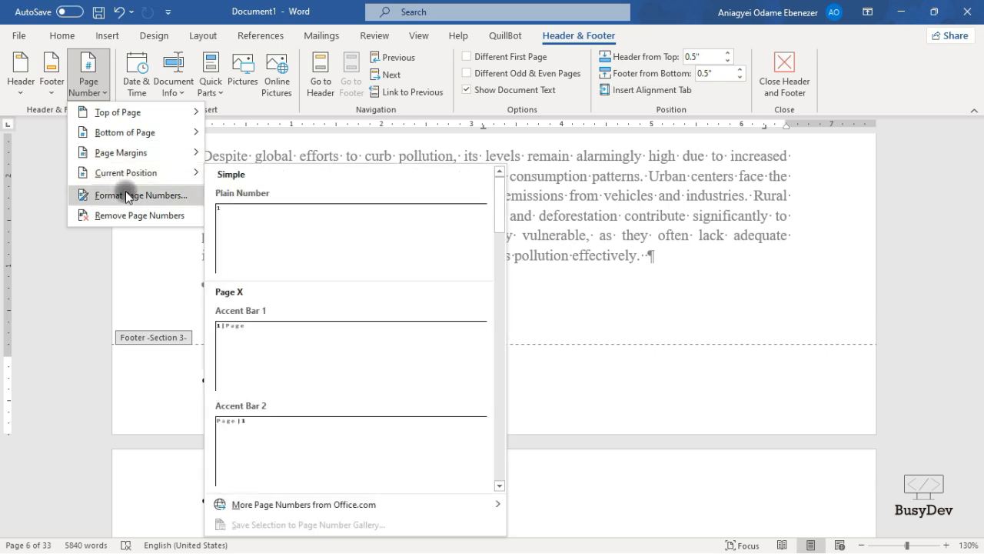
pyautogui.click(127, 197)
pyautogui.click(573, 201)
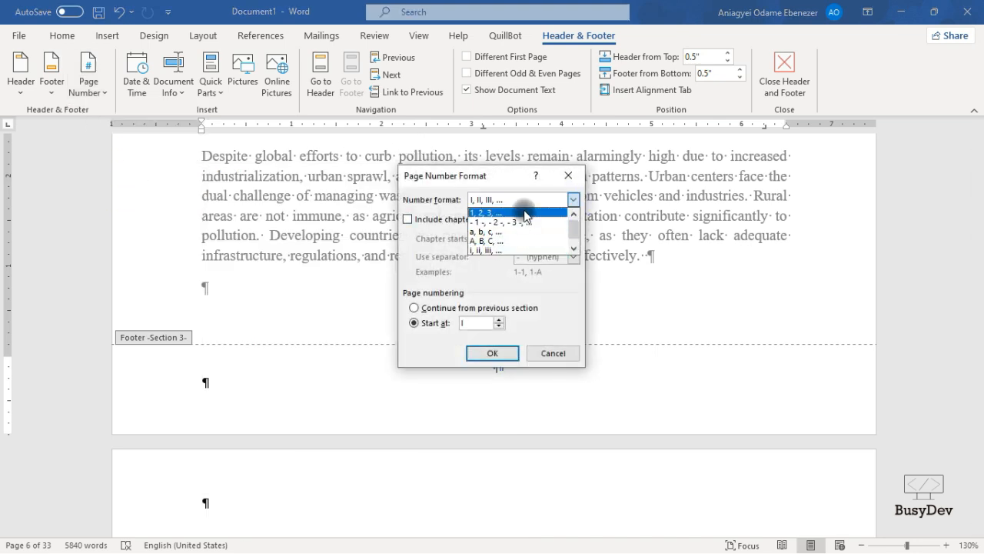
pyautogui.click(525, 214)
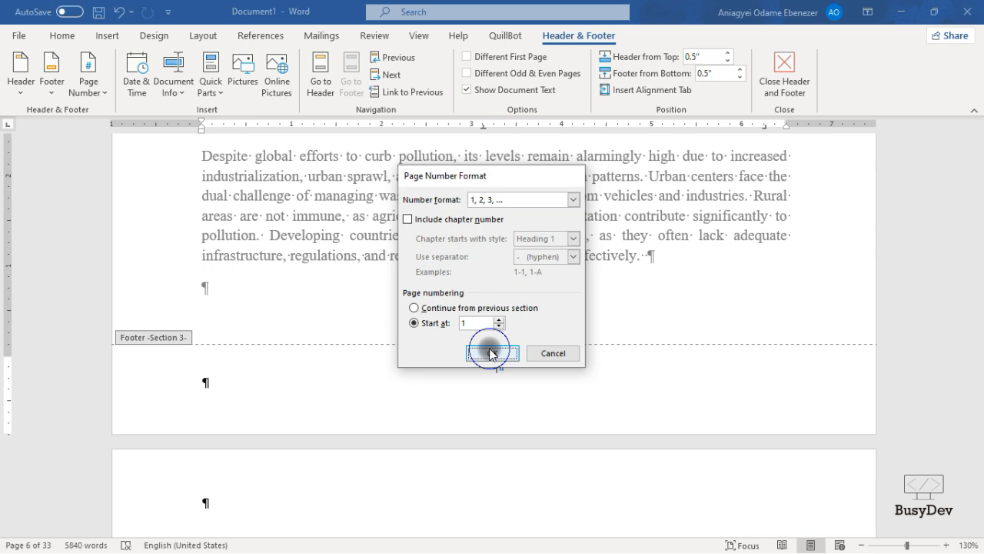
pyautogui.click(491, 353)
# Close footer editing and check the page numbers on the Chapter 1 pages and on the last preliminary page.
pyautogui.scroll(15, 547, 325)
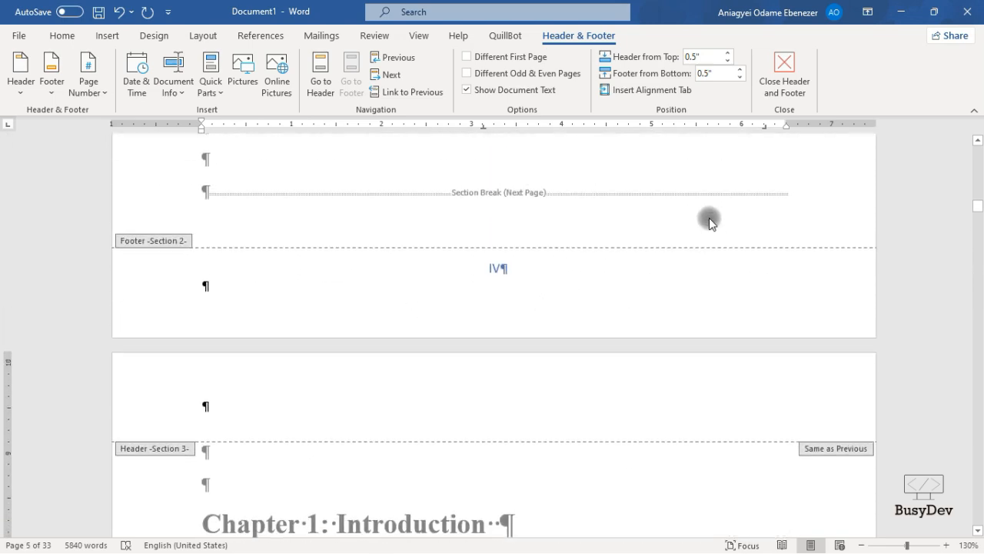
pyautogui.click(765, 83)
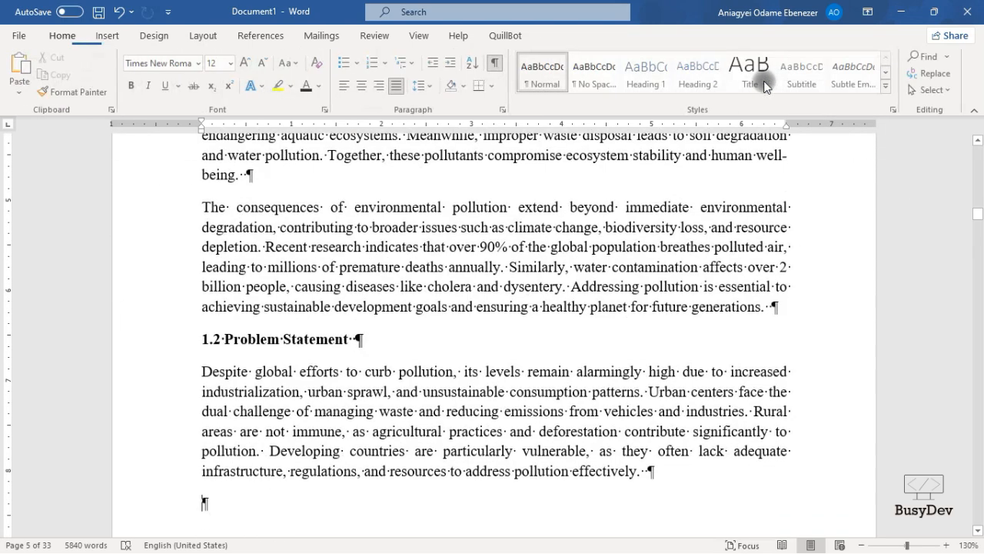
pyautogui.scroll(-5, 376, 396)
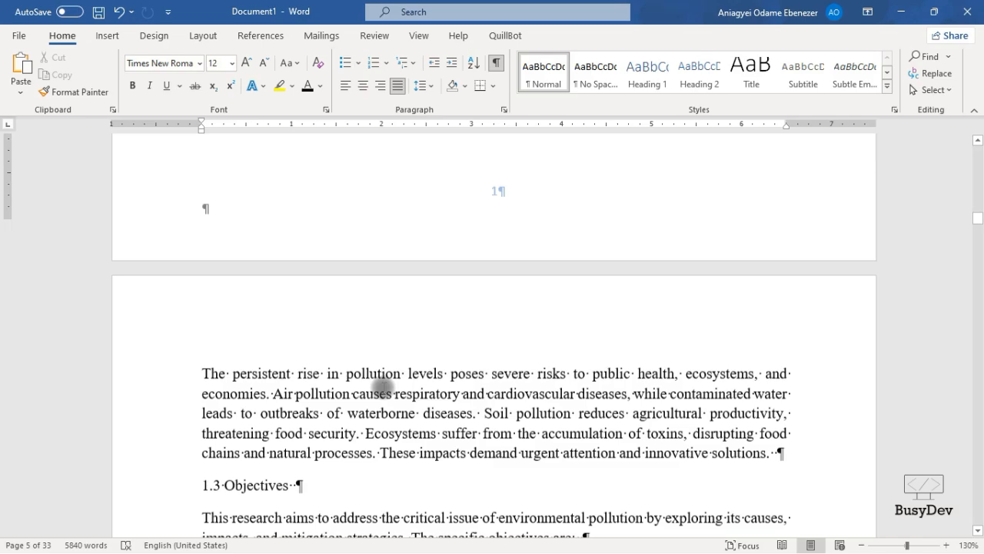
pyautogui.scroll(-10, 623, 359)
pyautogui.scroll(-15, 623, 360)
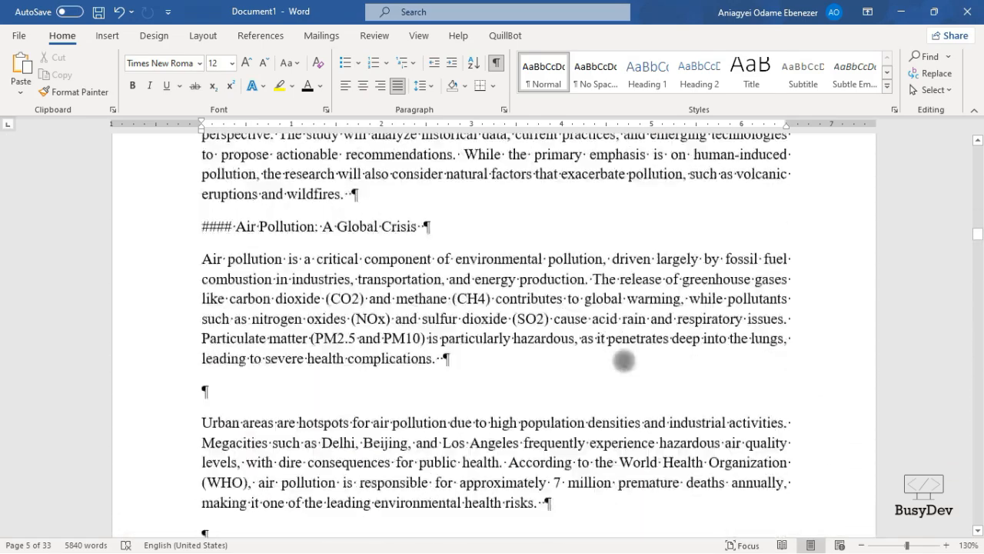
pyautogui.scroll(-2, 623, 360)
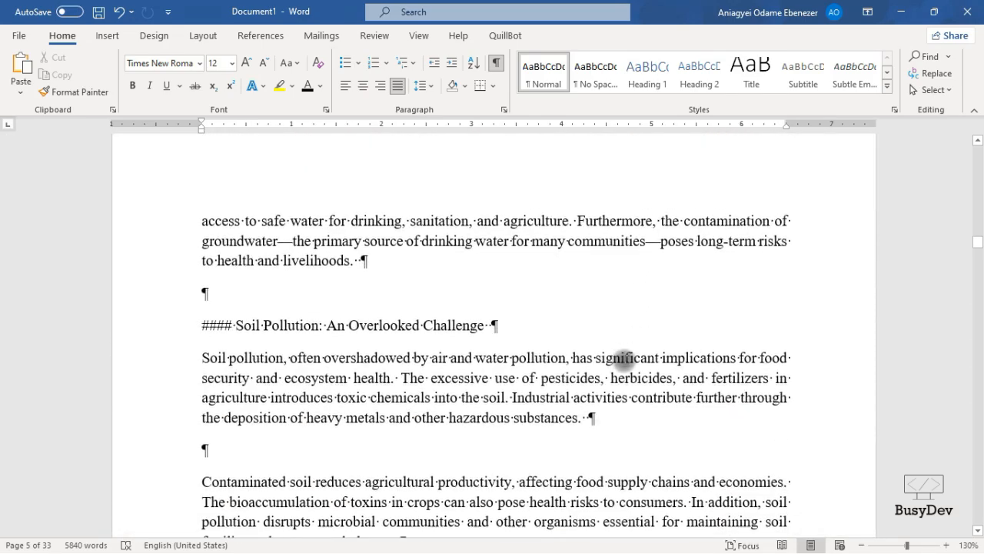
pyautogui.scroll(1, 690, 392)
pyautogui.scroll(15, 689, 392)
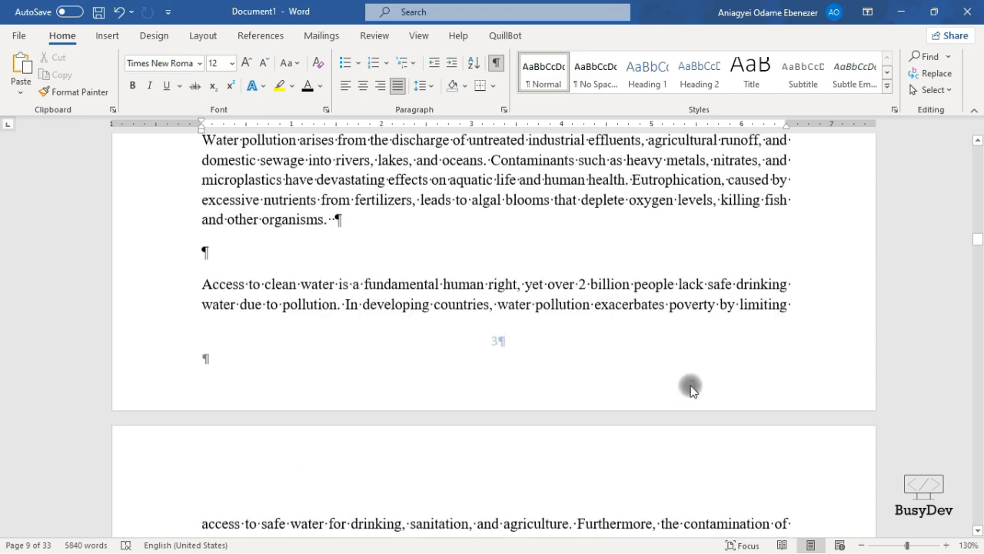
pyautogui.scroll(10, 690, 385)
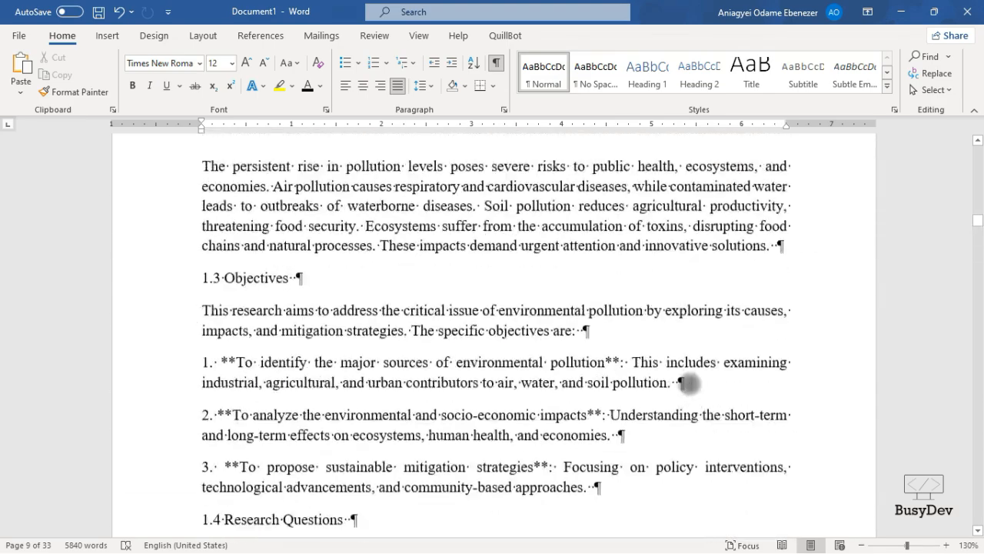
pyautogui.scroll(15, 690, 382)
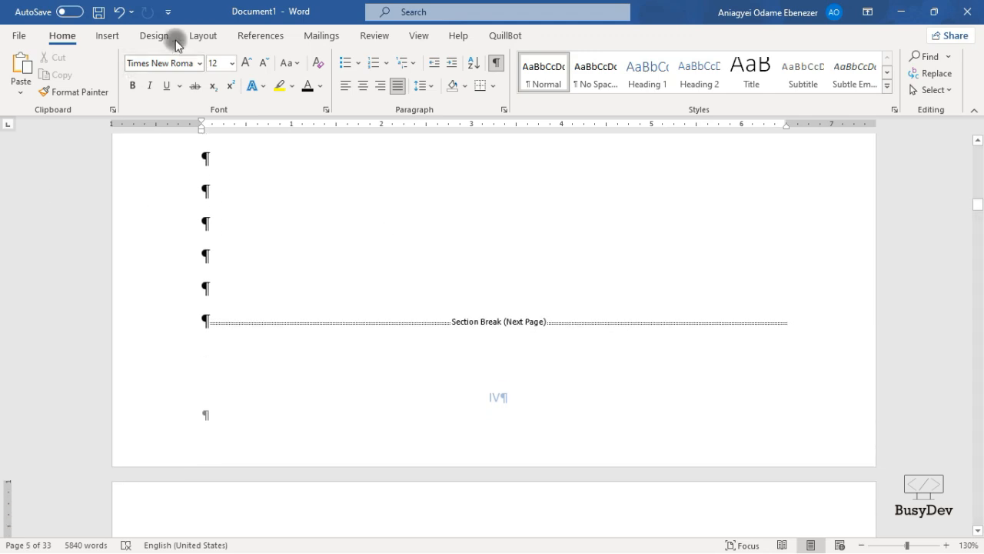
# Hide the formatting marks and set the font colour of the Section 2 footer page number to black.
pyautogui.click(494, 67)
pyautogui.doubleClick(490, 404)
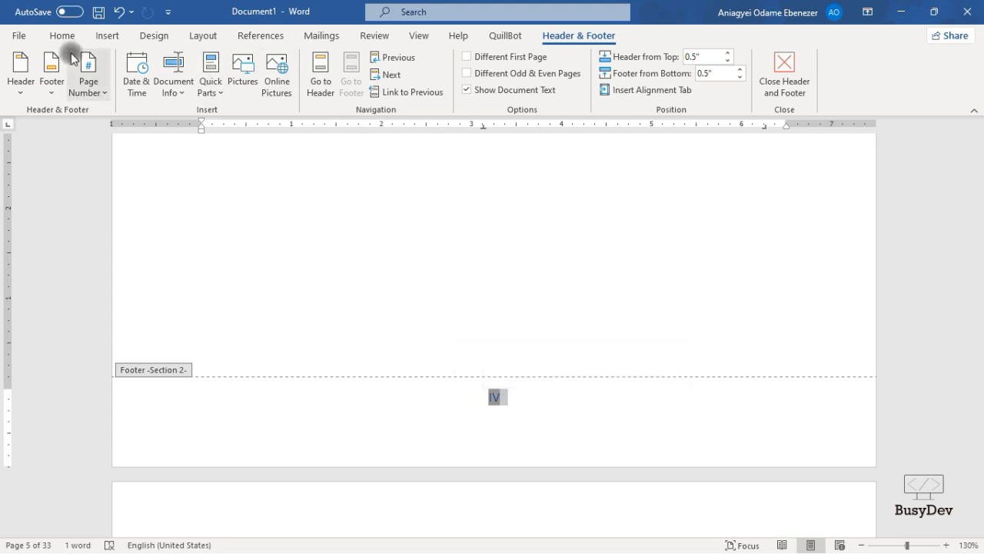
pyautogui.click(49, 39)
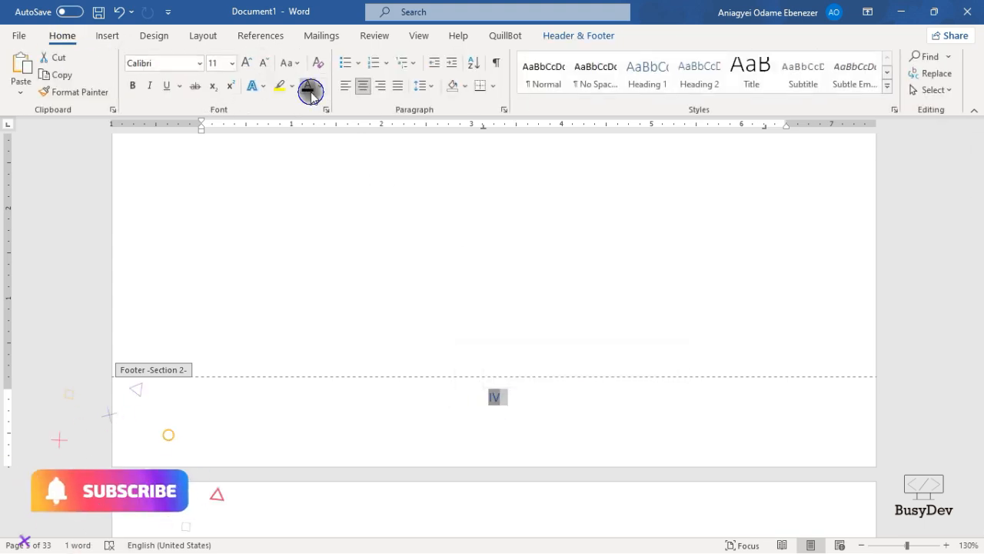
# Set the font colour of the Section 3 footer page number to black and close footer editing.
pyautogui.scroll(-10, 670, 288)
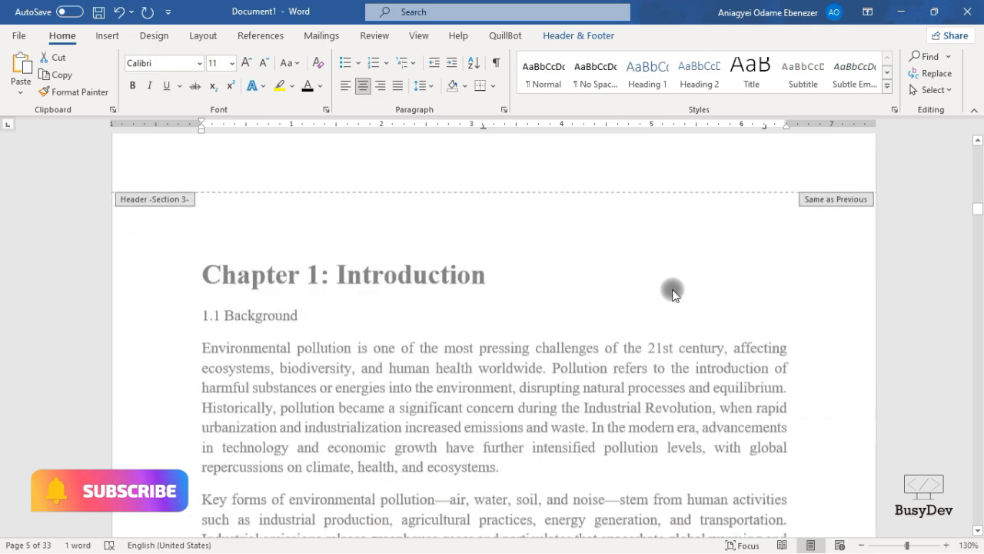
pyautogui.scroll(-4, 664, 296)
pyautogui.click(494, 374)
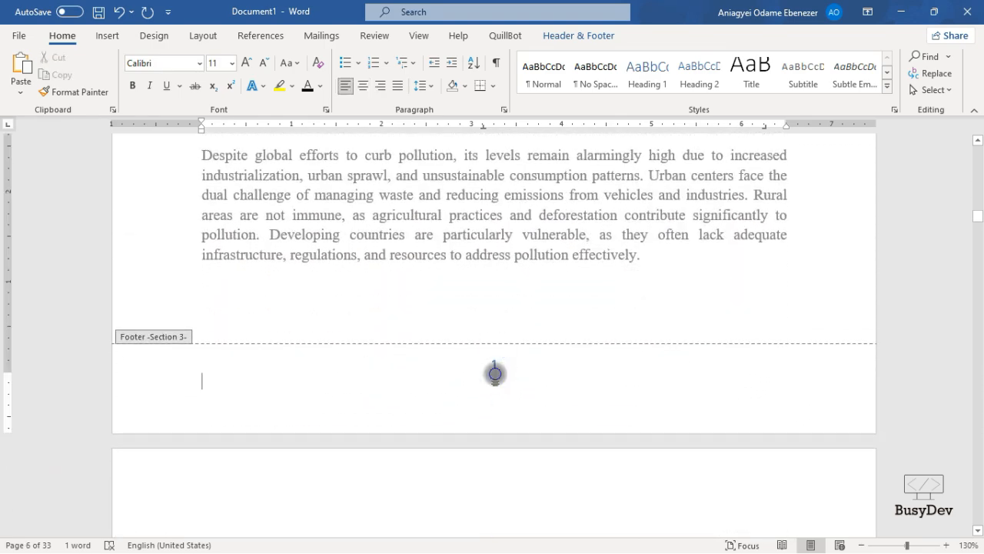
pyautogui.doubleClick(493, 366)
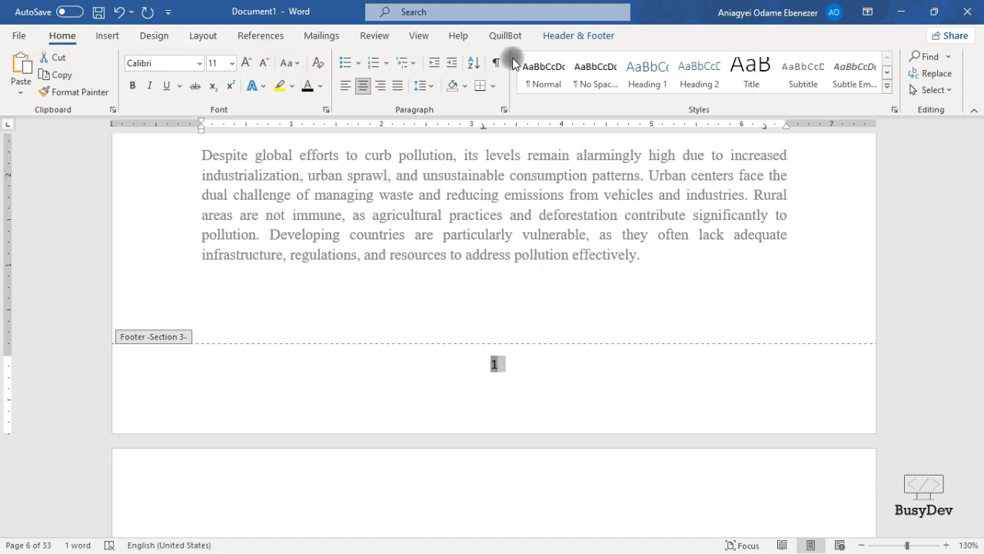
pyautogui.click(566, 34)
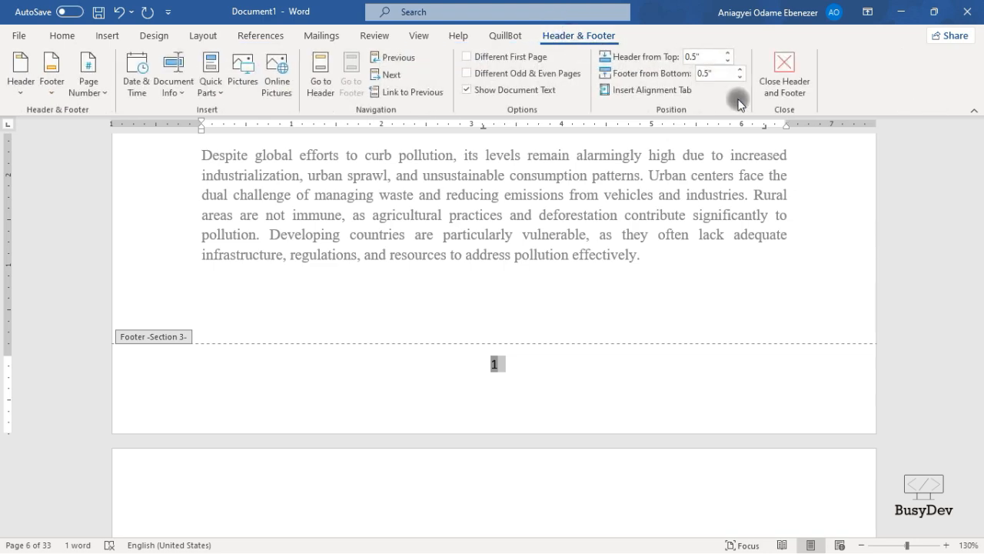
pyautogui.click(797, 83)
# Delete the blank line above the "Chapter 1: Introduction" heading.
pyautogui.scroll(5, 609, 343)
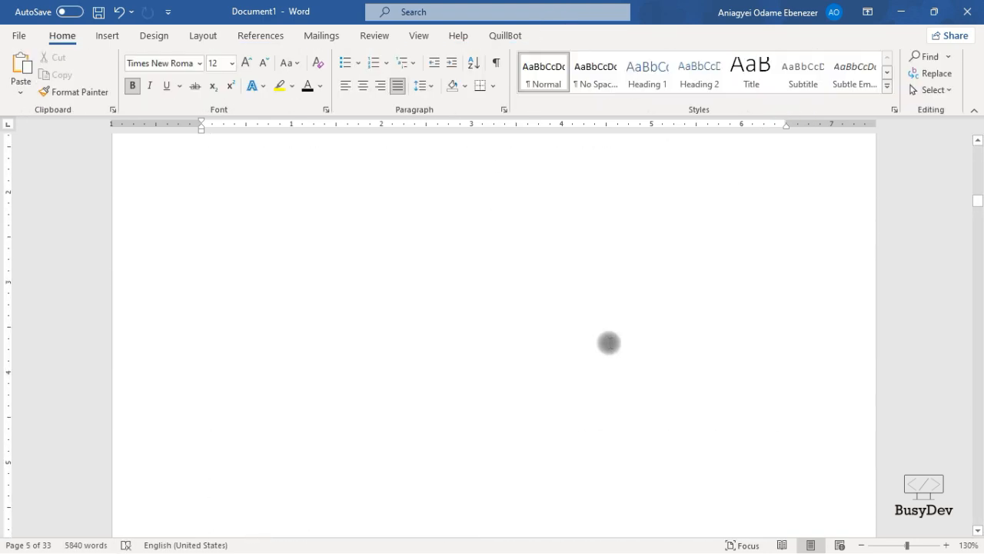
pyautogui.scroll(-5, 609, 343)
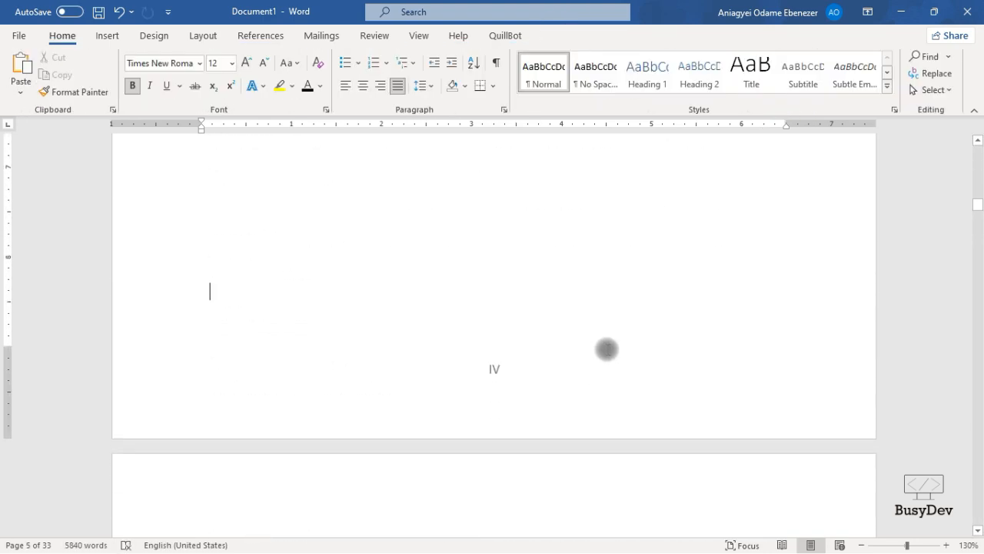
pyautogui.scroll(-5, 607, 349)
pyautogui.click(290, 182)
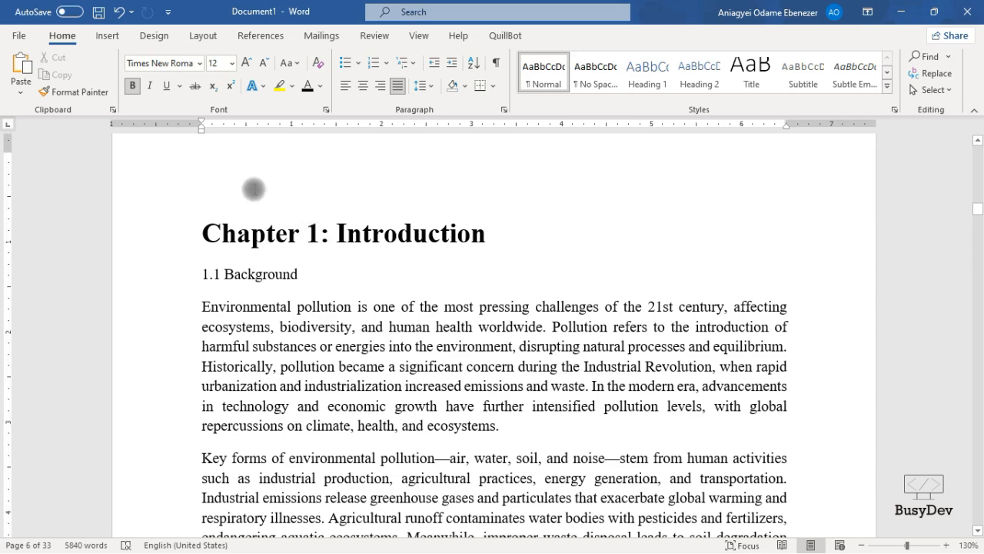
pyautogui.press('BackSpace')
pyautogui.press('BackSpace')
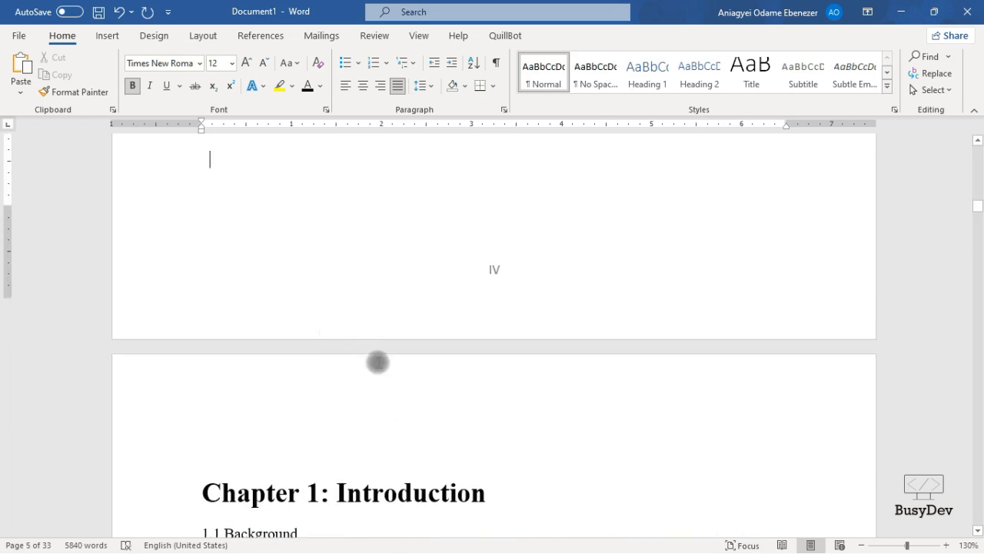
pyautogui.scroll(-5, 378, 362)
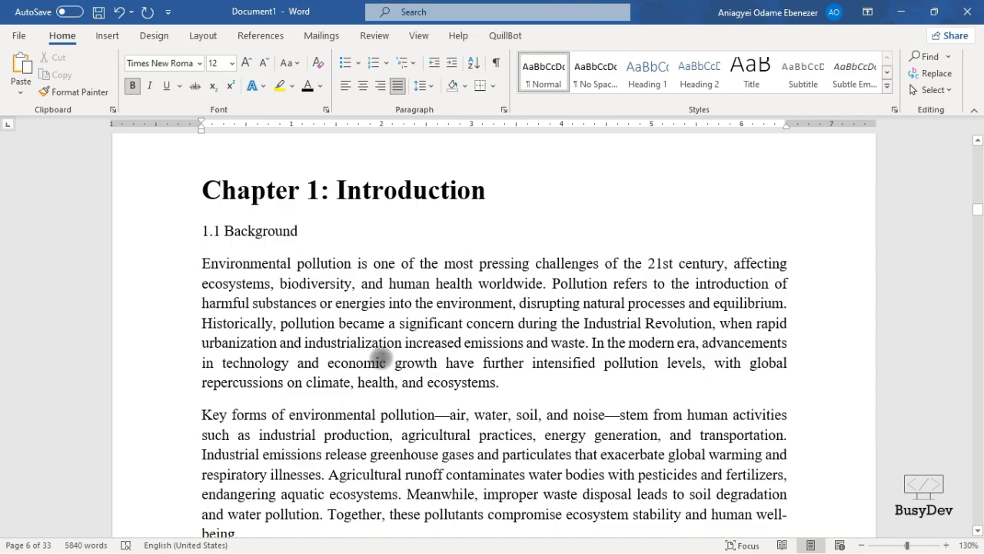
# Insert the missing space between "one." and "The" in the second paragraph of section 1.5 Importance of the Study.
pyautogui.keyDown('ctrl'); pyautogui.scroll(-4, 379, 358); pyautogui.keyUp('ctrl')
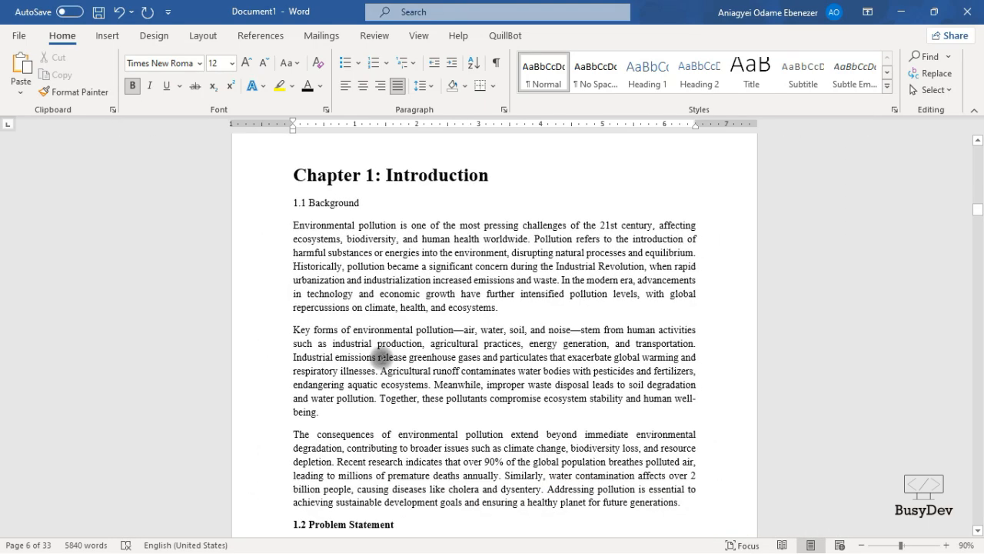
pyautogui.keyDown('ctrl'); pyautogui.scroll(1, 381, 357); pyautogui.keyUp('ctrl')
pyautogui.scroll(-8, 381, 357)
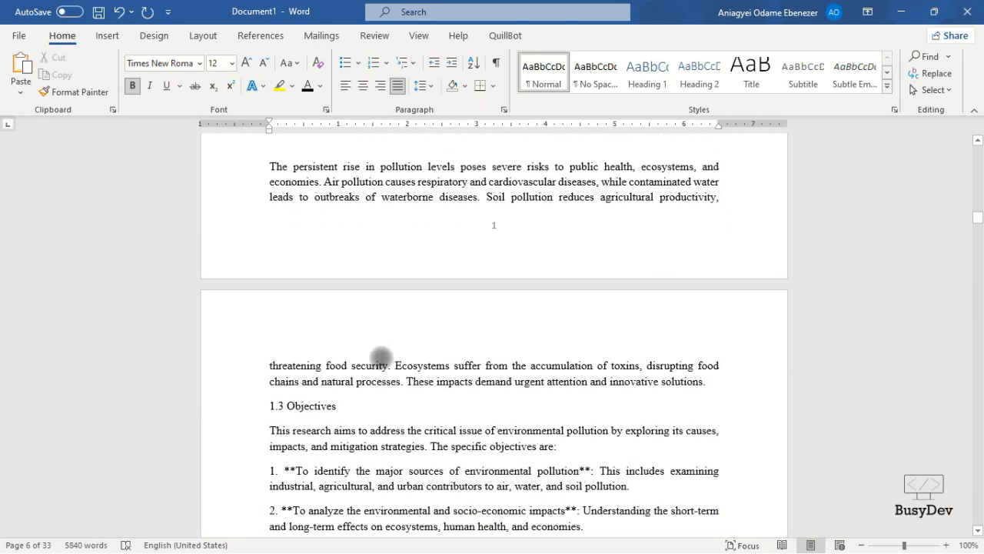
pyautogui.scroll(-13, 382, 357)
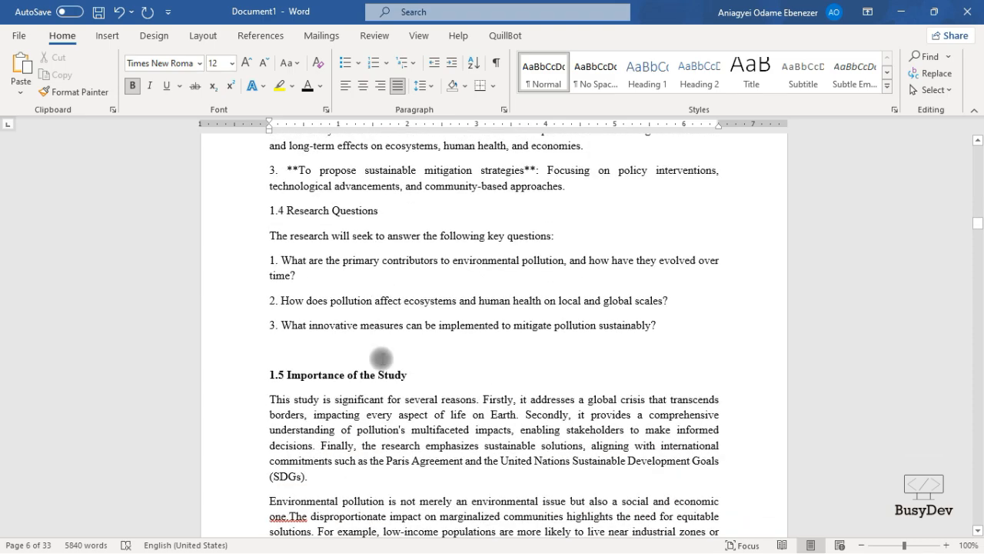
pyautogui.scroll(4, 384, 355)
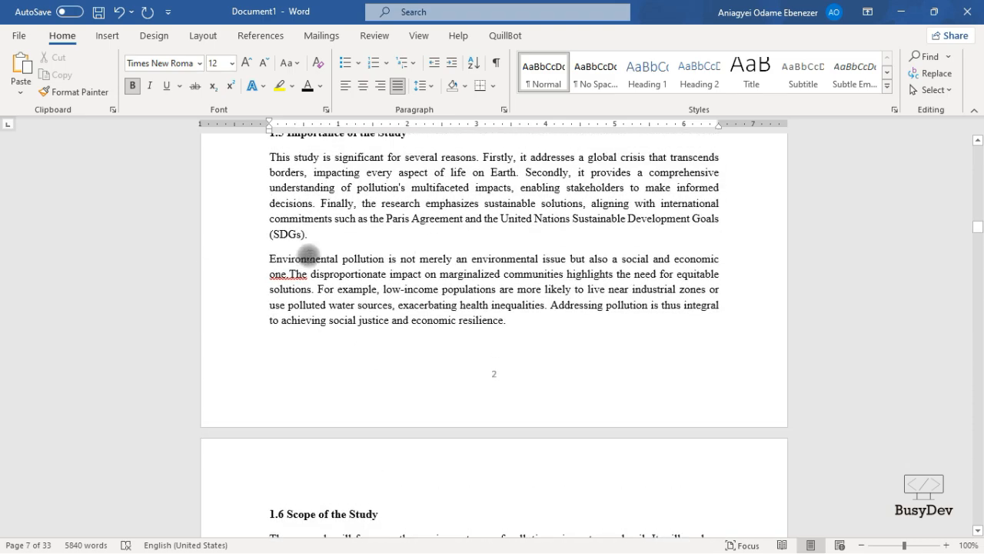
pyautogui.click(290, 274)
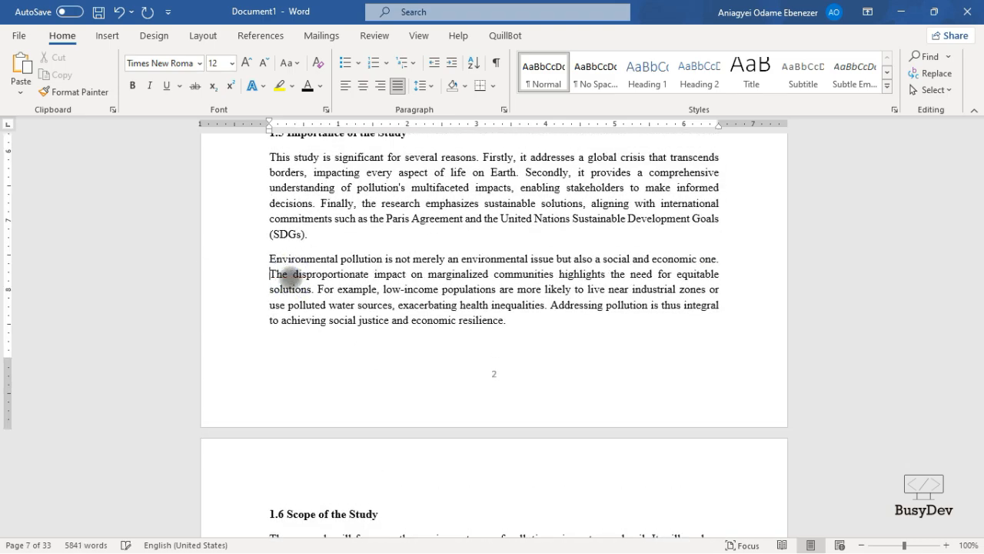
pyautogui.scroll(-3, 582, 206)
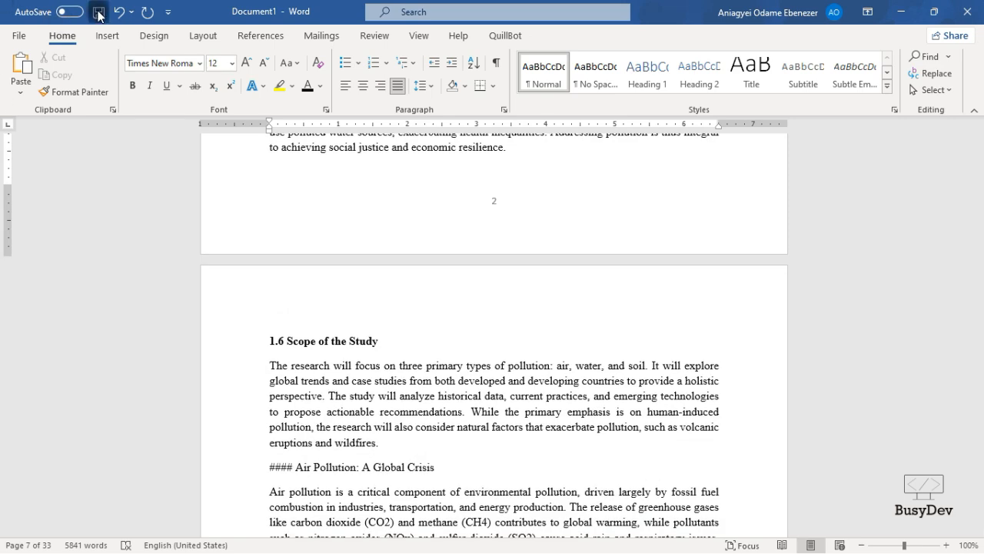
pyautogui.hotkey('ctrl', 's')
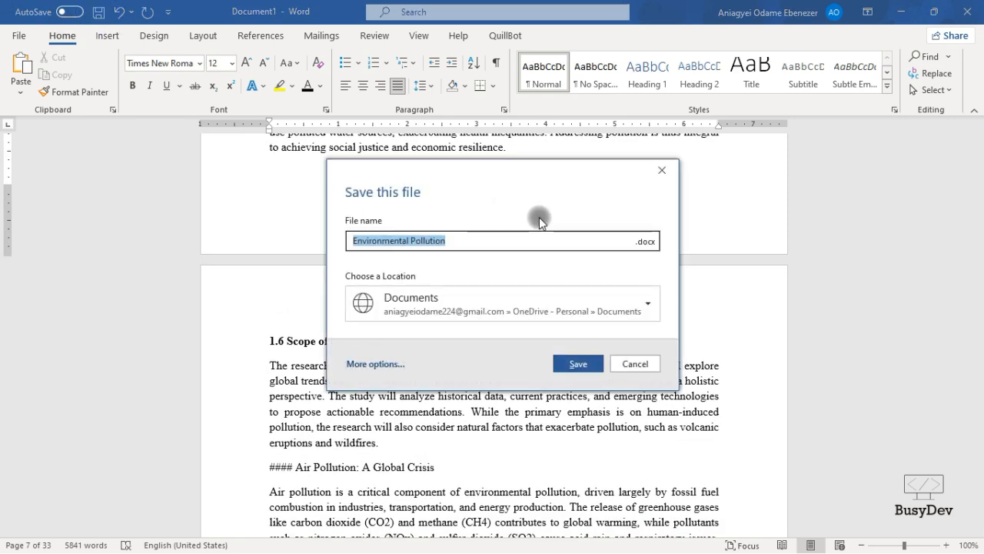
pyautogui.click(626, 362)
# Check that the footer page numbers run on through the rest of Chapter 1 up to the start of Chapter 2.
pyautogui.scroll(-12, 586, 258)
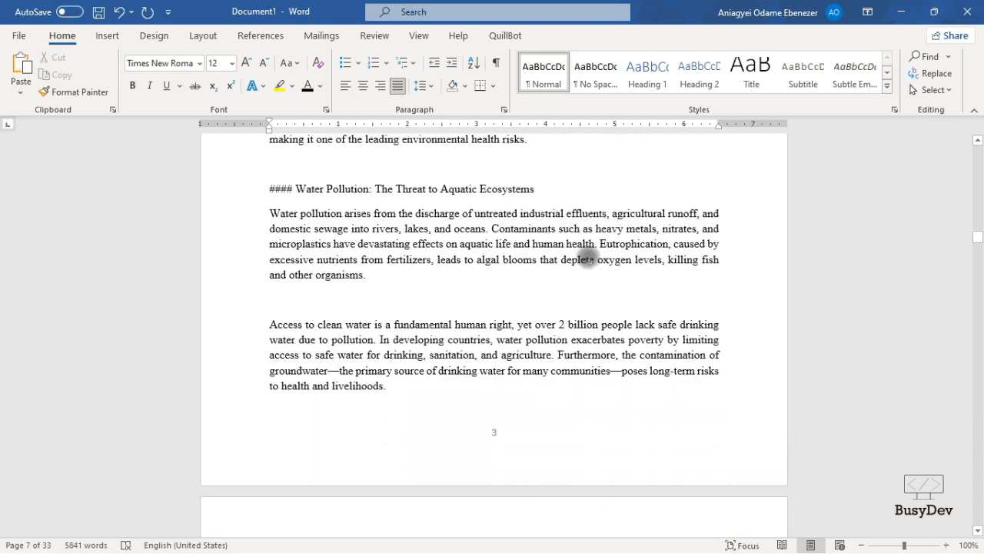
pyautogui.scroll(-18, 587, 258)
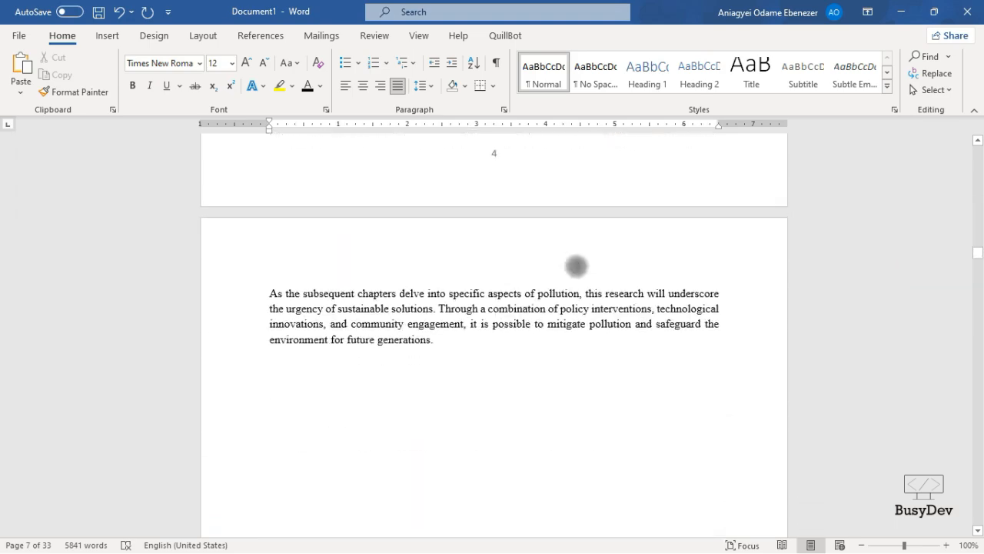
pyautogui.scroll(-13, 577, 266)
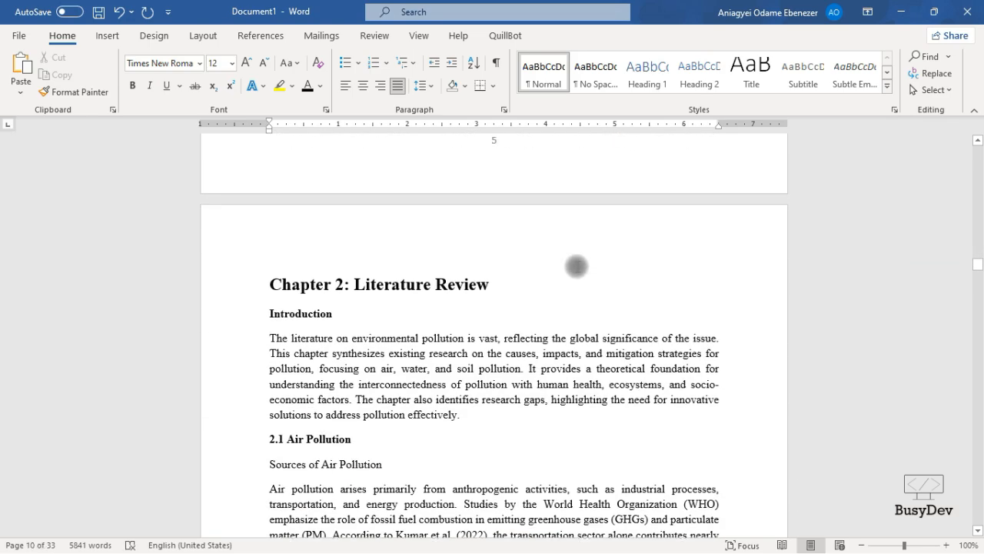
pyautogui.scroll(1, 576, 266)
pyautogui.scroll(1, 577, 266)
pyautogui.scroll(-2, 576, 266)
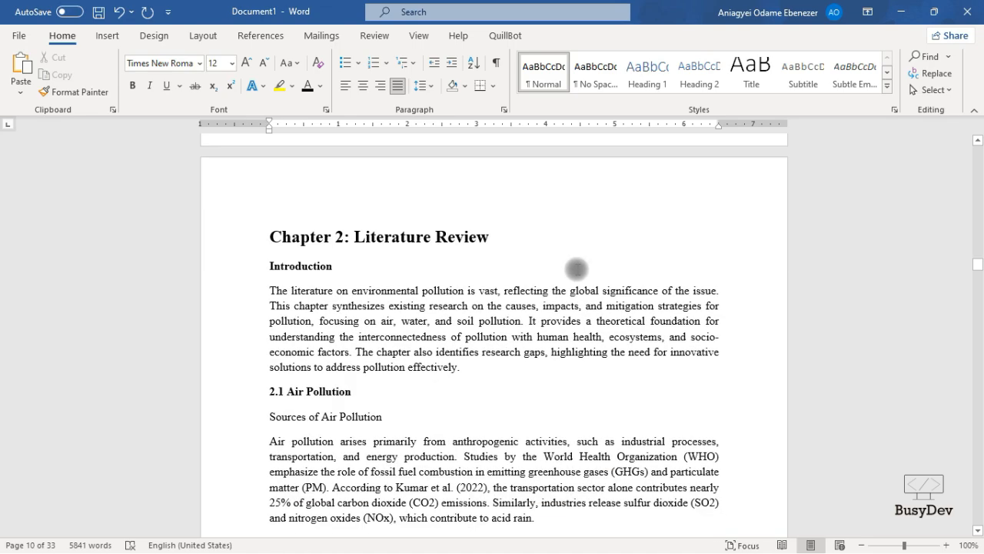
pyautogui.scroll(2, 576, 267)
pyautogui.scroll(5, 575, 269)
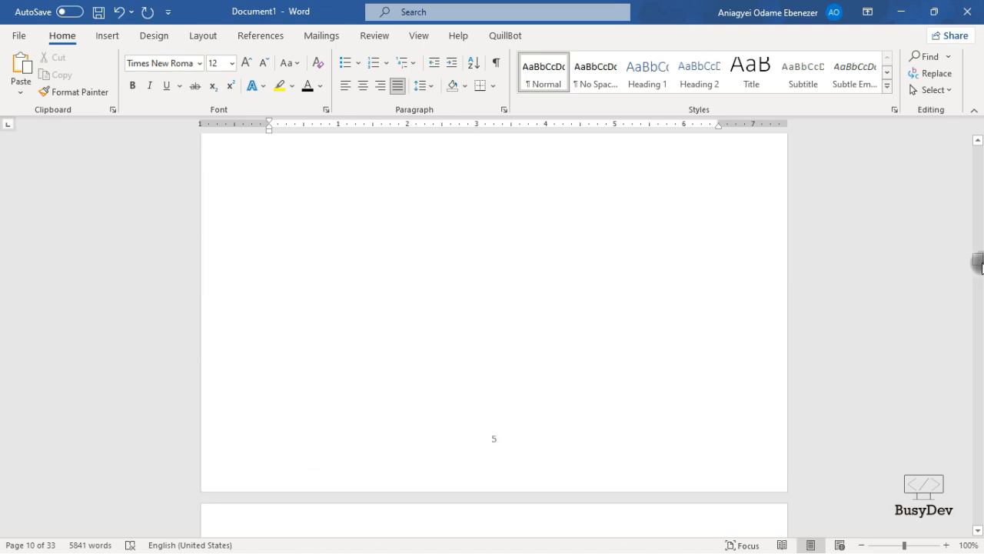
# Return to the start of the document and examine the cover page and the page number on the Abstract page.
pyautogui.moveTo(979, 264); pyautogui.dragTo(979, 147)
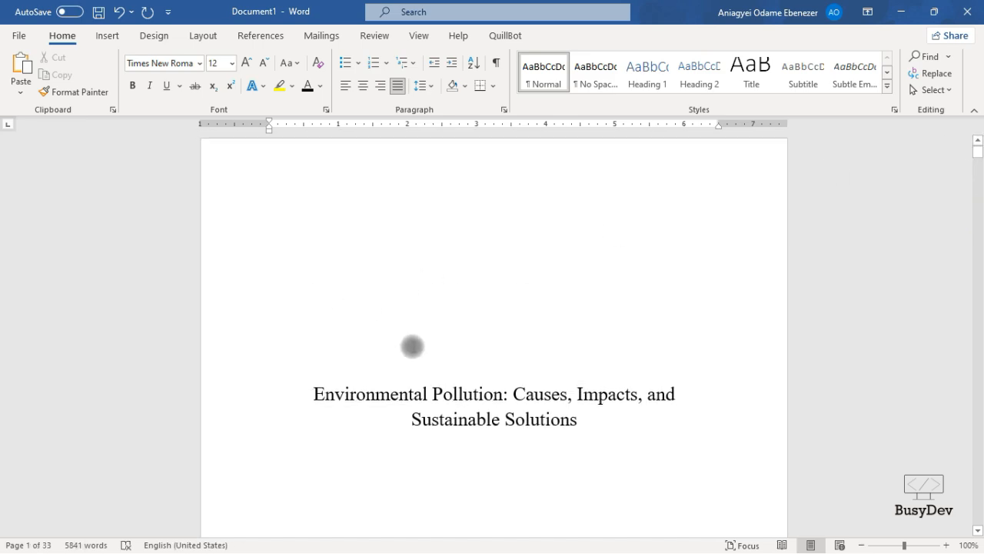
pyautogui.scroll(-10, 608, 420)
pyautogui.scroll(-15, 615, 416)
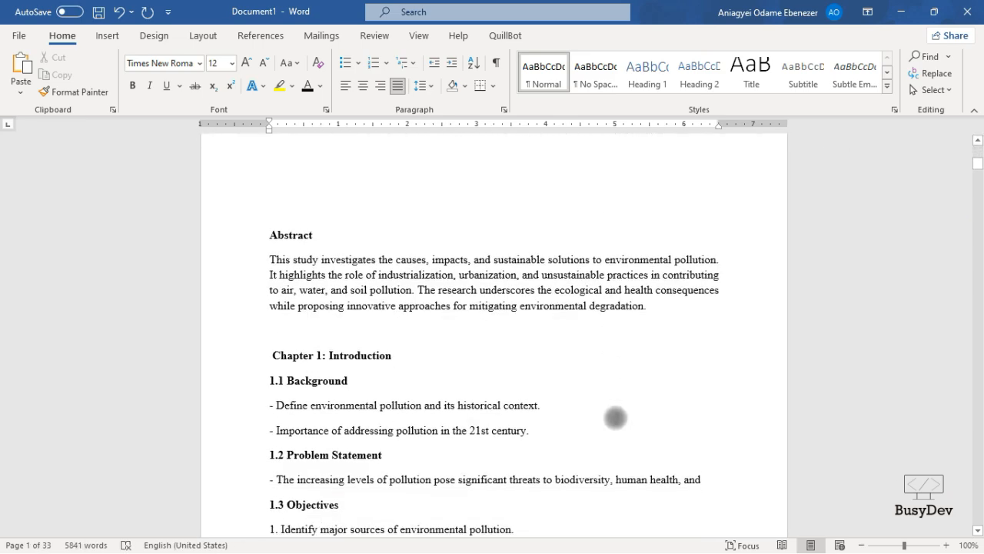
pyautogui.scroll(-3, 616, 416)
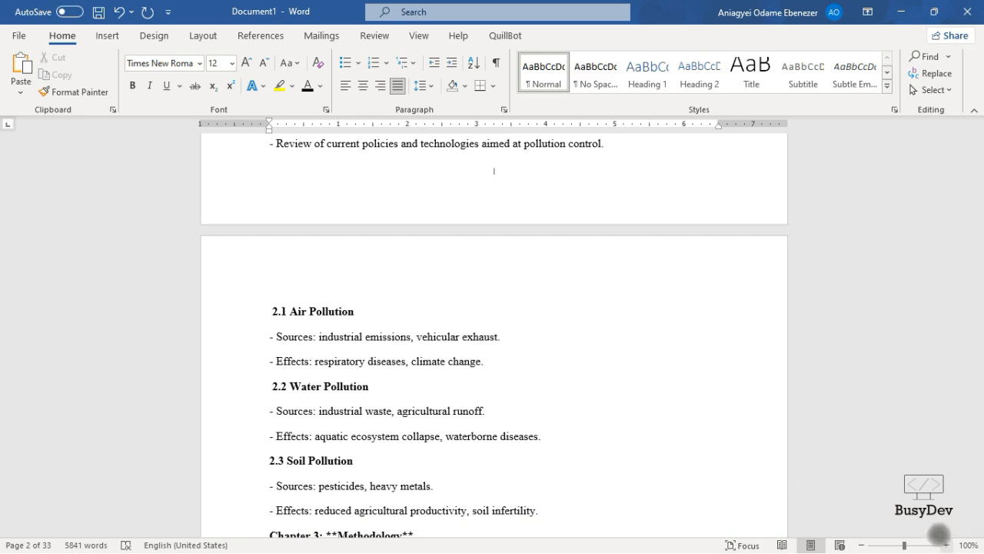
pyautogui.scroll(15, 753, 413)
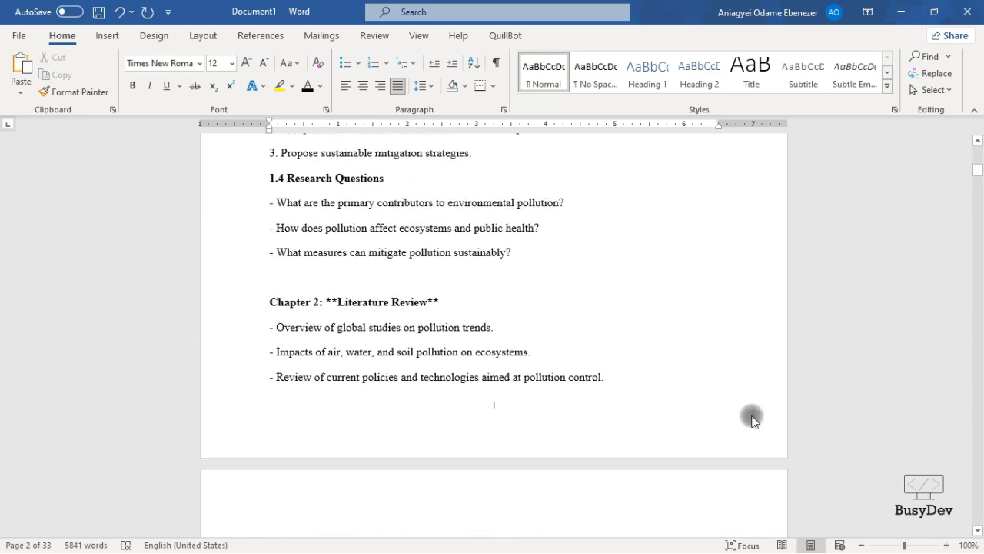
pyautogui.scroll(7, 751, 415)
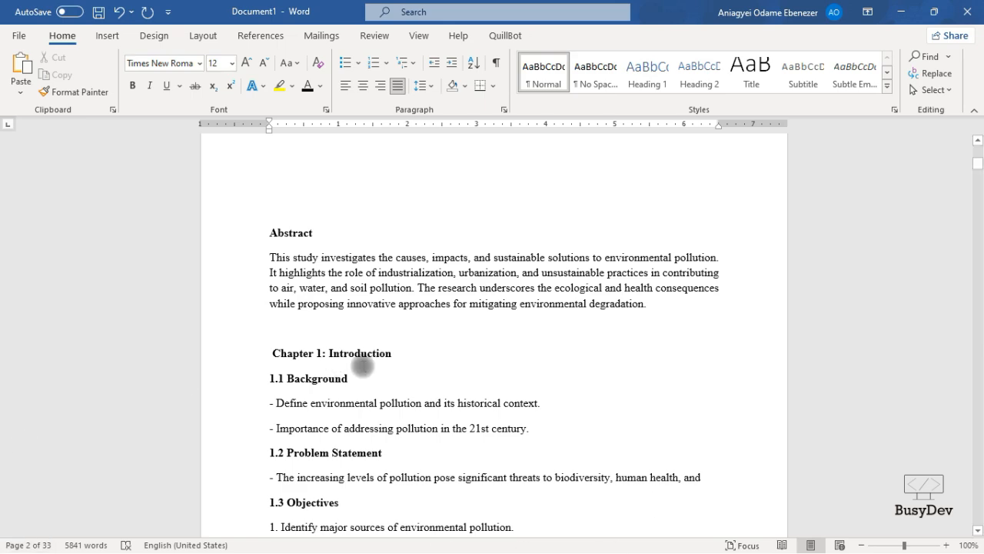
pyautogui.scroll(2, 292, 345)
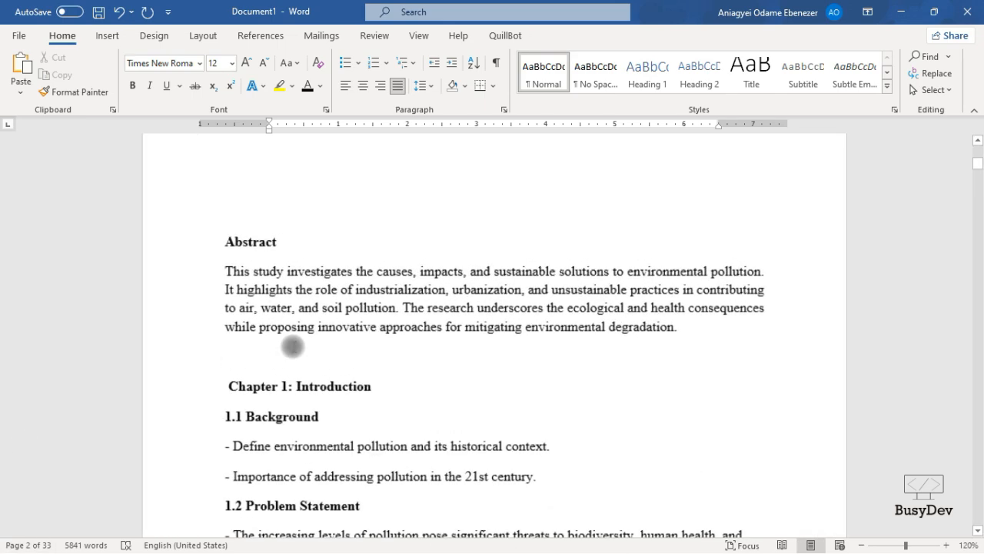
pyautogui.scroll(1, 292, 347)
pyautogui.scroll(-1, 292, 346)
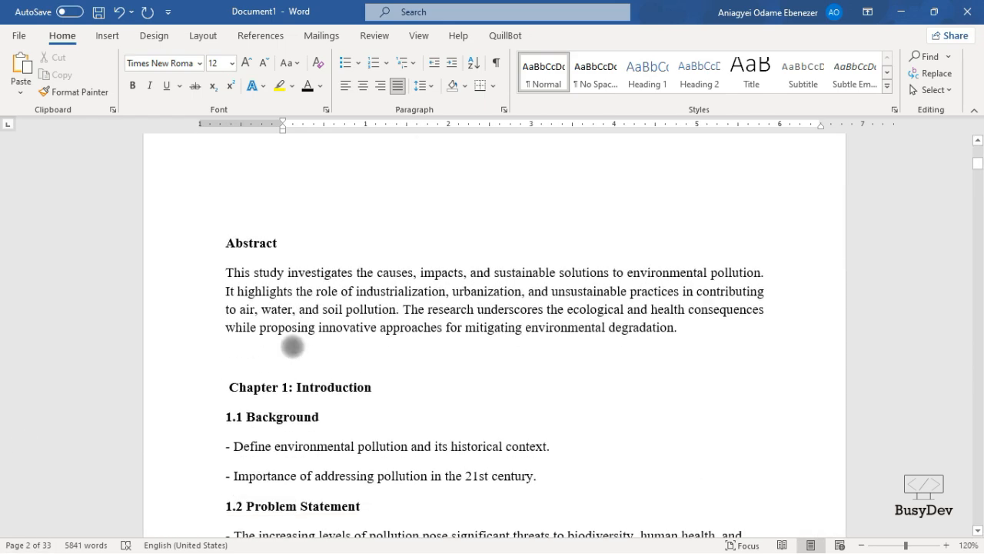
# Check the Roman page numbers in the footers of the preliminary pages from the Abstract onwards.
pyautogui.scroll(-8, 387, 346)
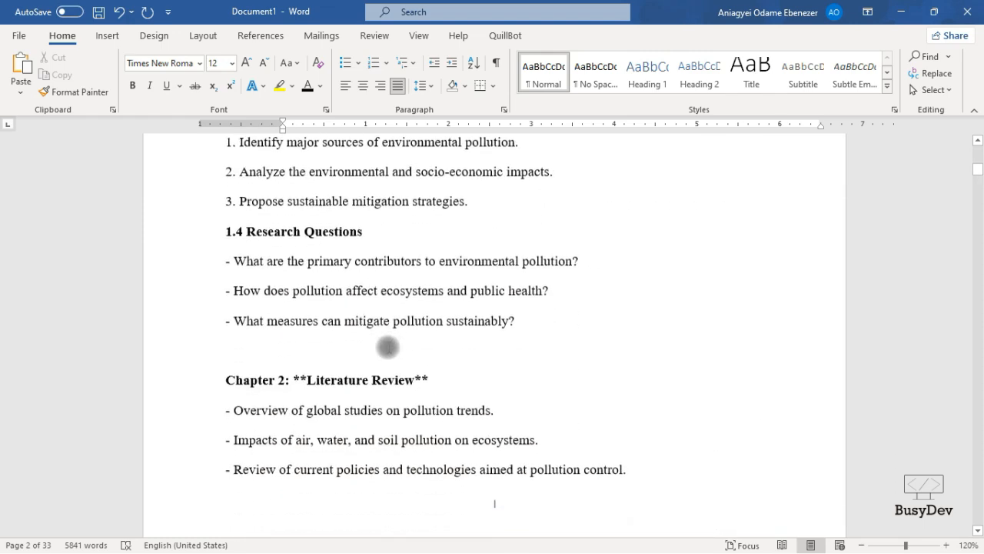
pyautogui.scroll(-15, 387, 348)
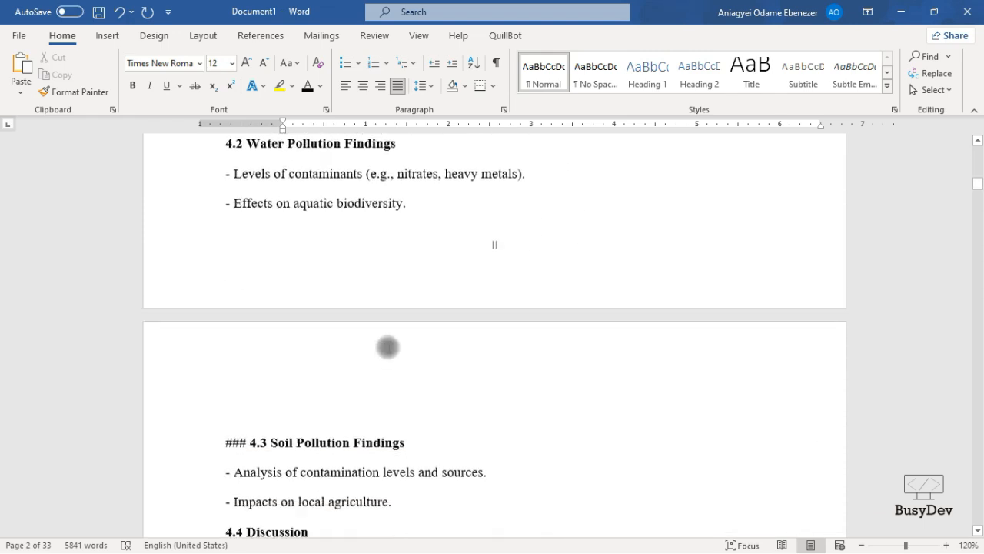
pyautogui.scroll(-4, 388, 348)
pyautogui.scroll(4, 387, 347)
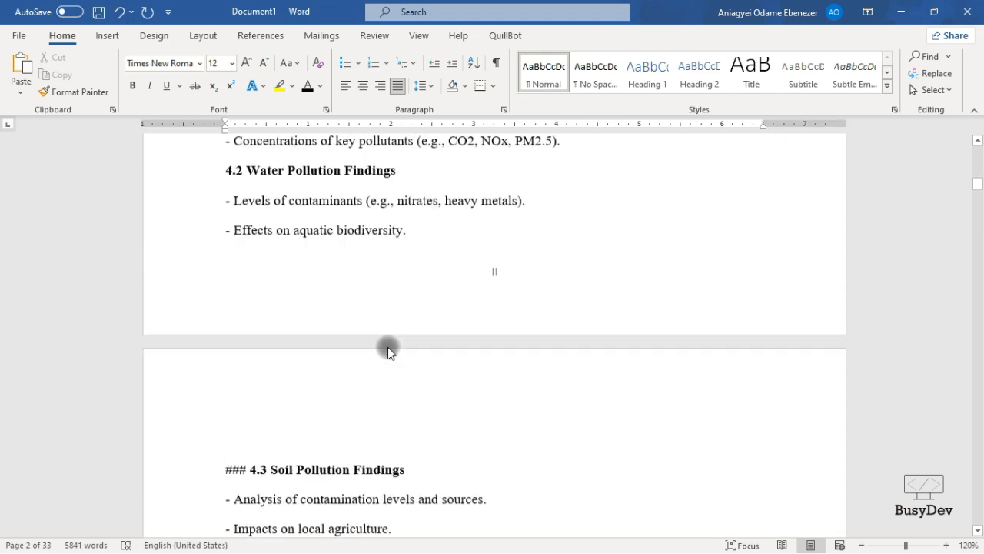
pyautogui.scroll(-5, 388, 348)
pyautogui.scroll(-7, 387, 347)
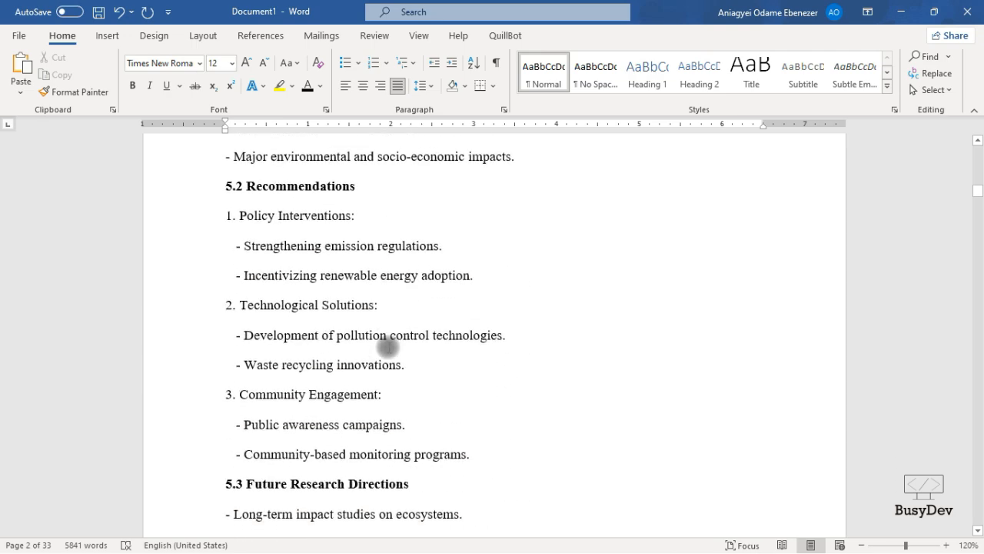
pyautogui.scroll(-5, 387, 348)
pyautogui.scroll(-6, 387, 347)
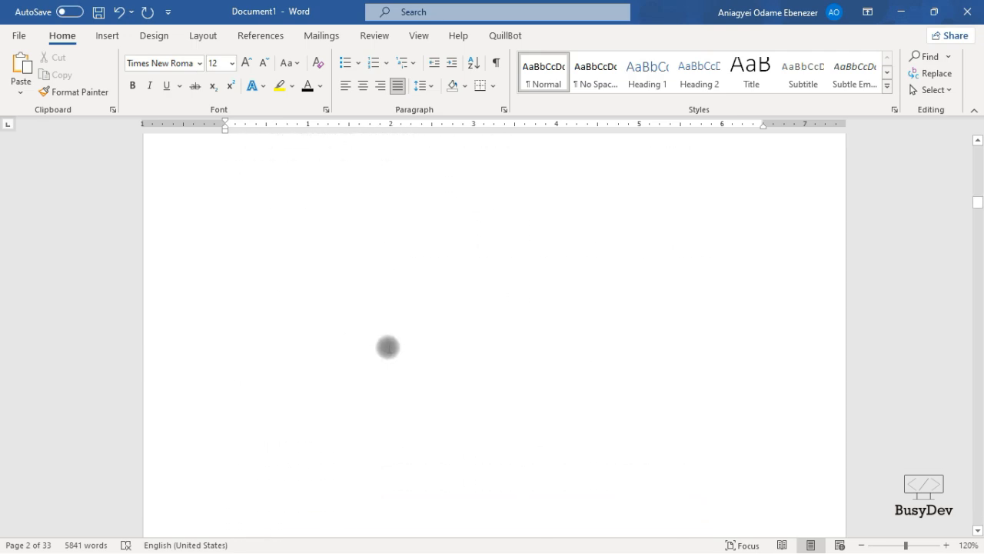
# Check the Arabic page numbers in the footers from the Chapter 1 heading to the Chapter 2 heading.
pyautogui.scroll(-5, 449, 279)
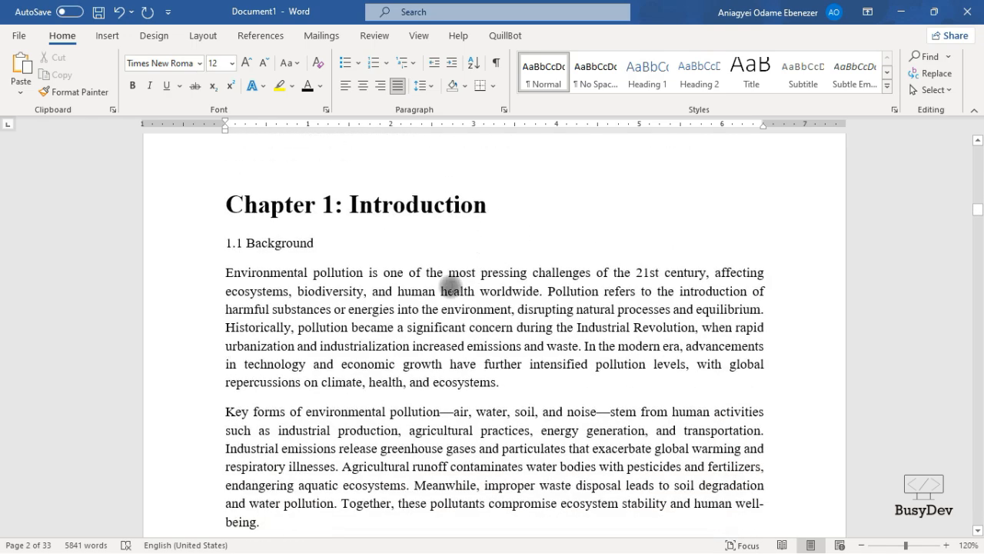
pyautogui.scroll(-10, 477, 280)
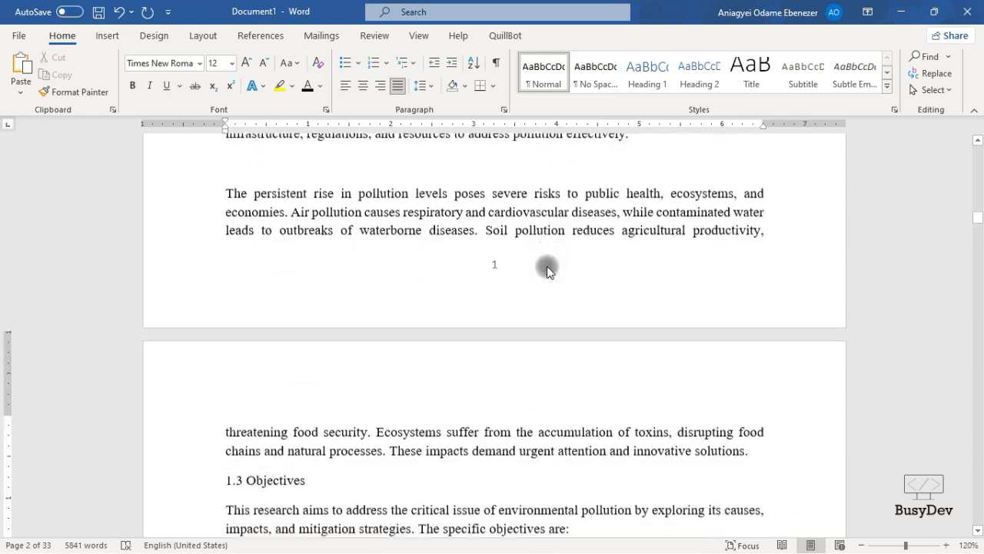
pyautogui.scroll(-20, 475, 283)
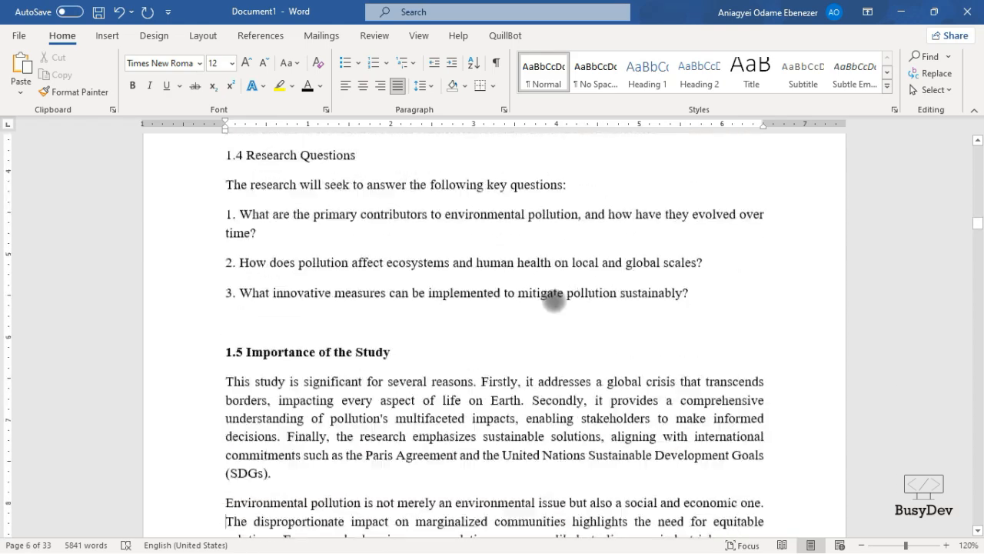
pyautogui.scroll(-14, 549, 306)
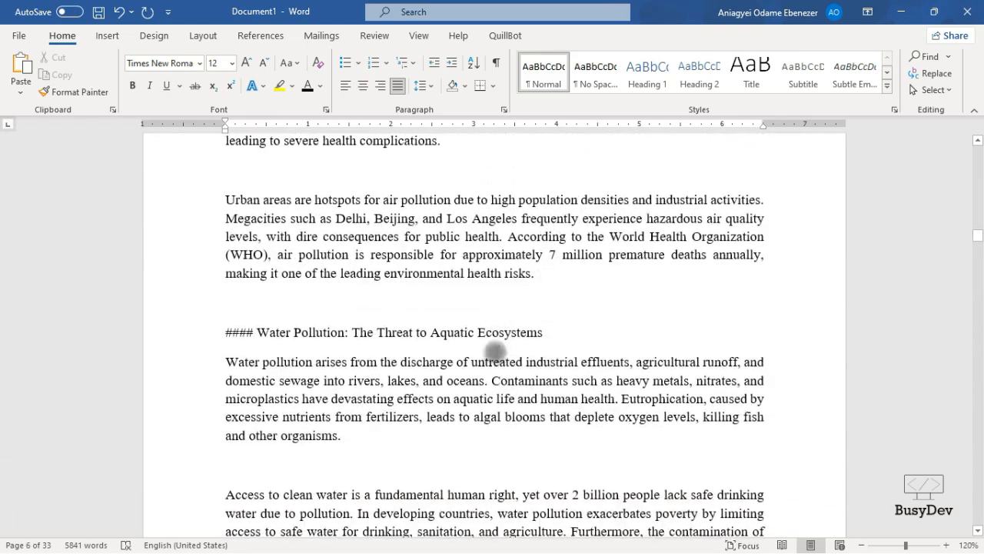
pyautogui.scroll(-15, 504, 335)
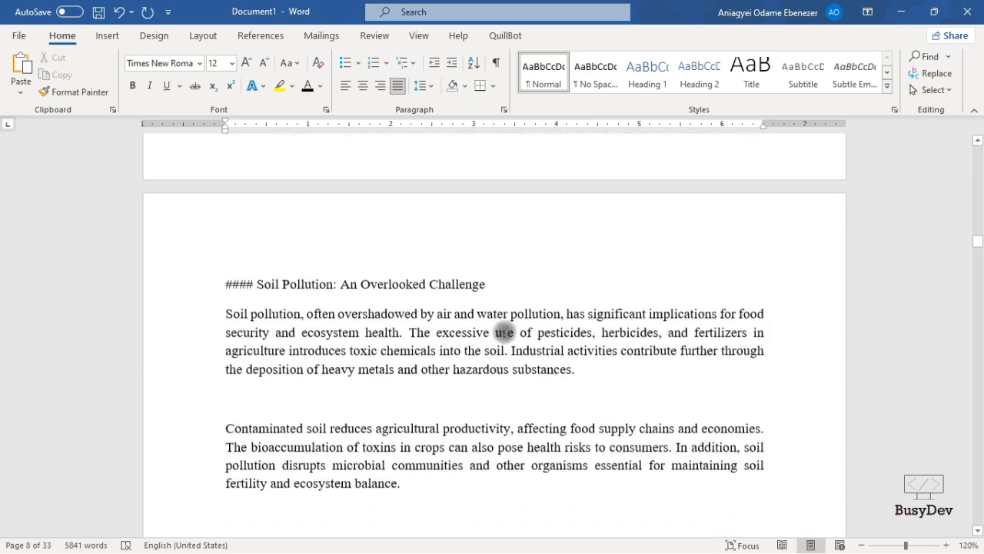
pyautogui.scroll(-1, 462, 337)
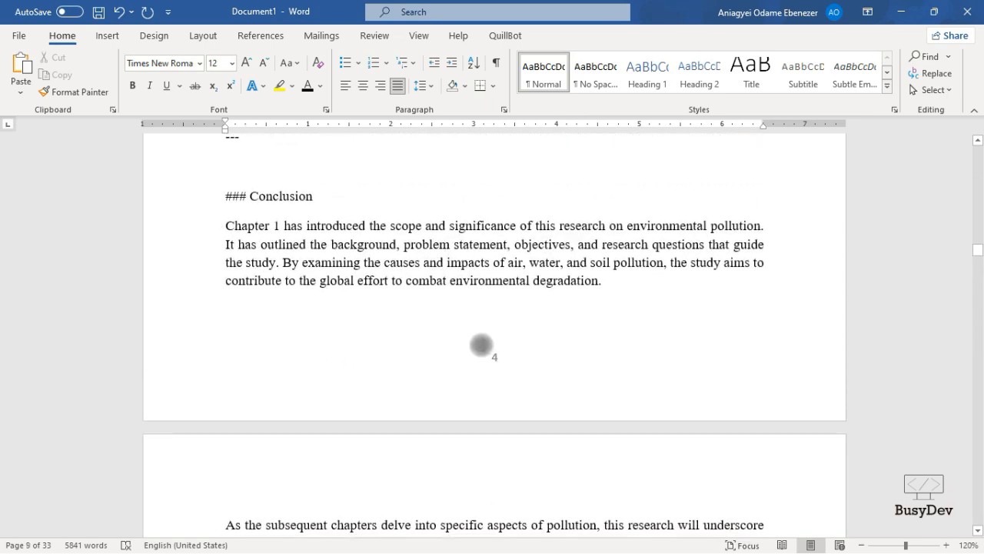
pyautogui.scroll(-8, 599, 369)
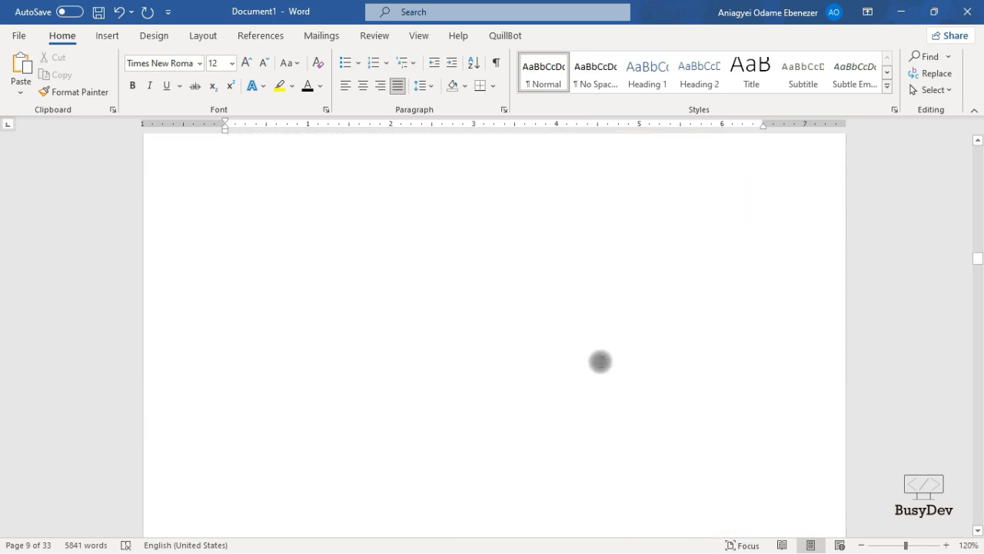
pyautogui.scroll(-5, 600, 361)
pyautogui.scroll(-6, 540, 316)
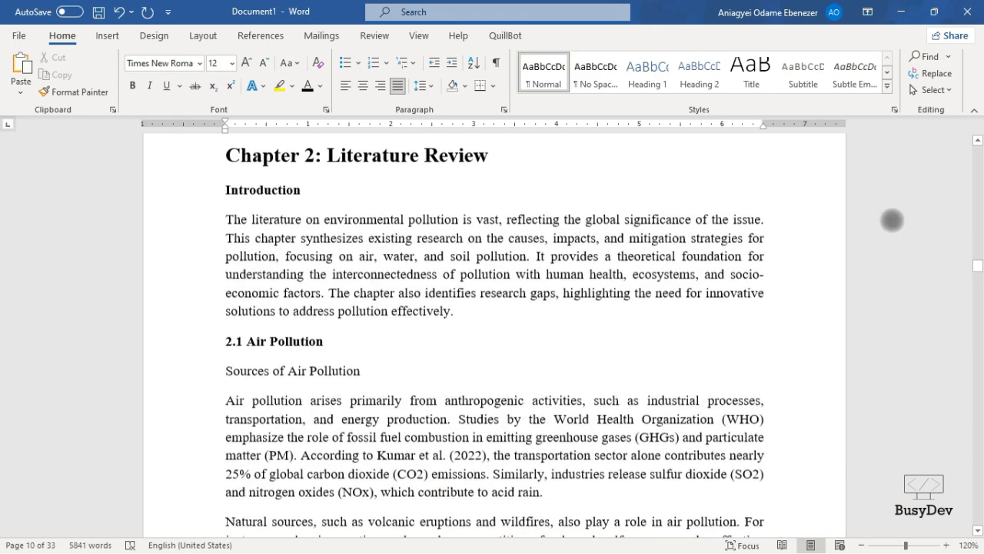